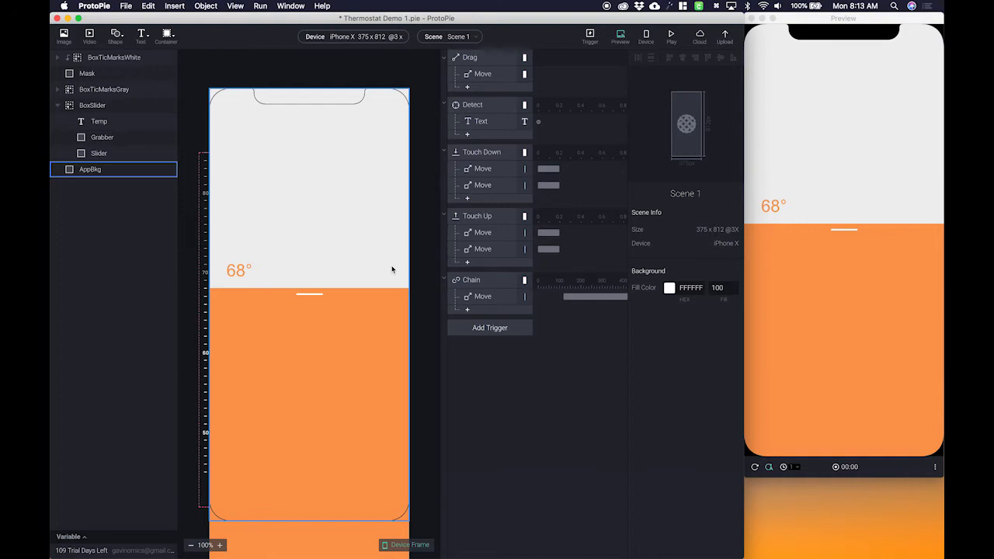
# Add a new container to the scene and name it BoxCurrentTemp.
pyautogui.click(166, 35)
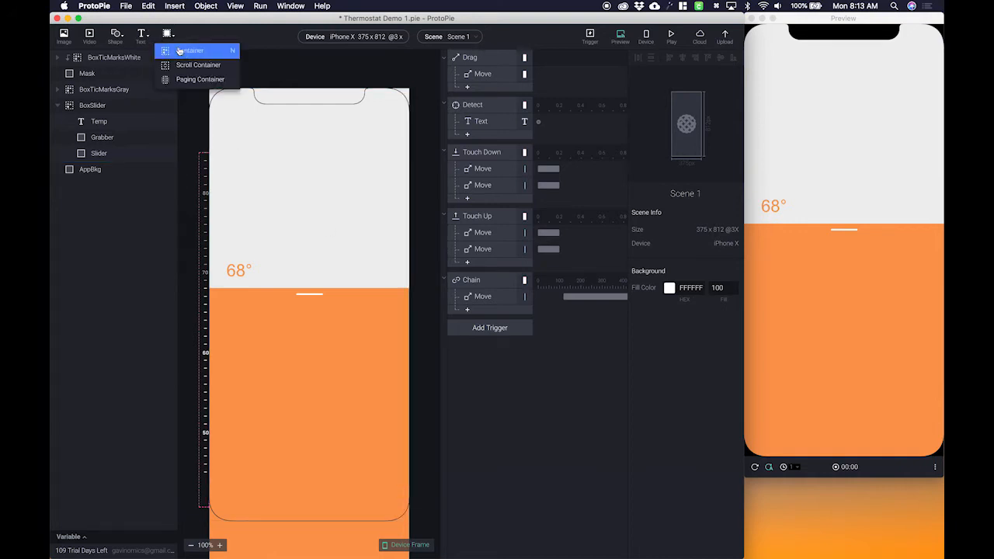
pyautogui.click(172, 48)
pyautogui.doubleClick(115, 59)
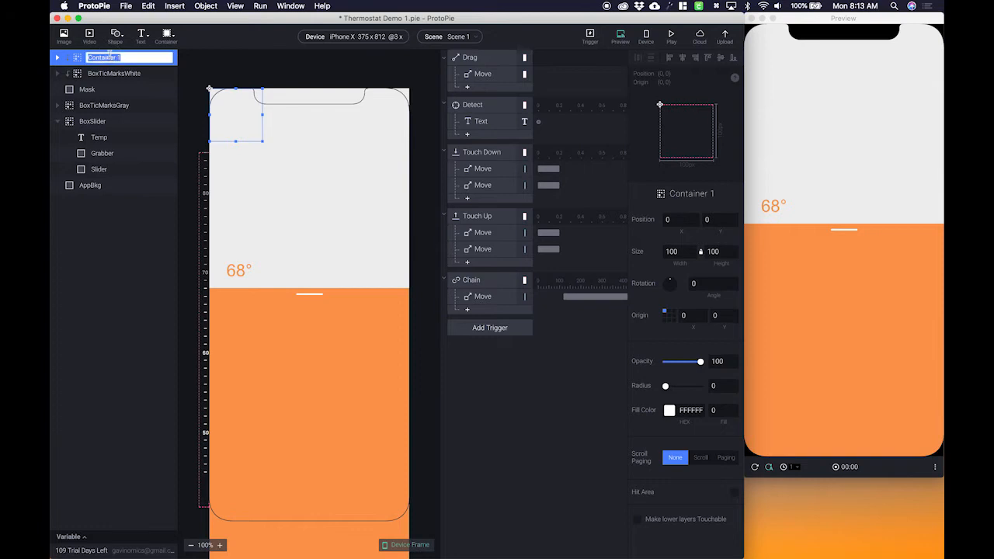
pyautogui.write('BoxCurrentTem')
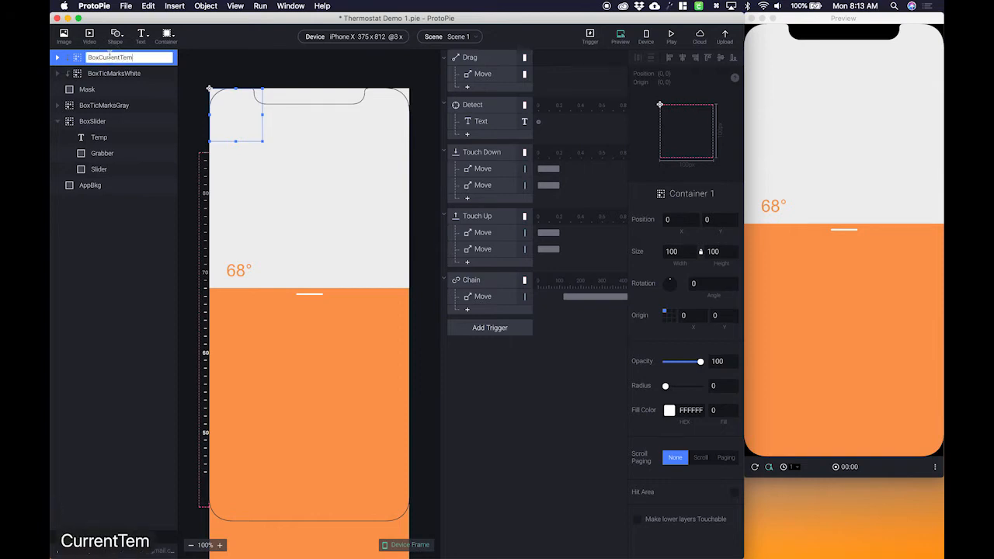
pyautogui.write('p')
pyautogui.press('Return')
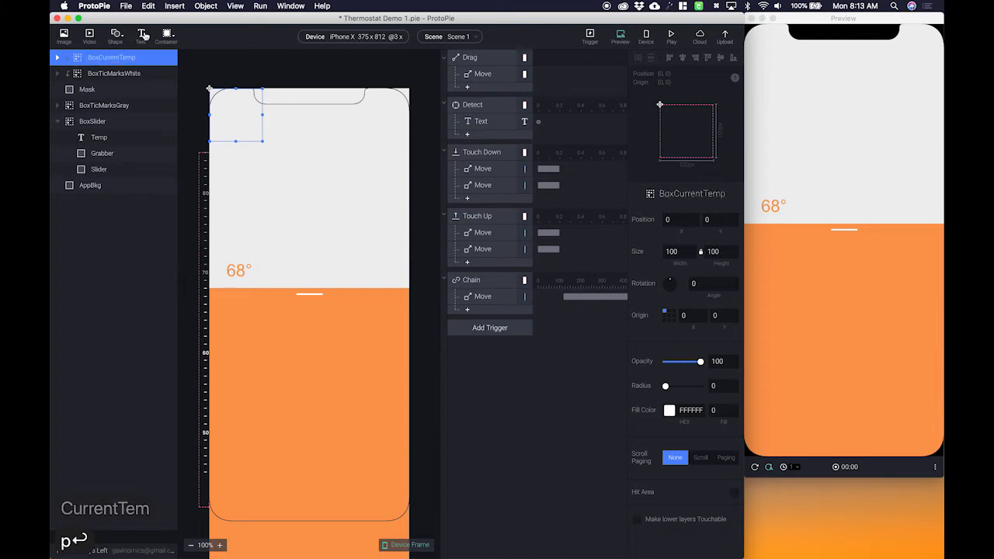
# Add a text layer reading "Currently 70°" near the top of the scene at X 0, Y 35.
pyautogui.click(143, 34)
pyautogui.click(156, 50)
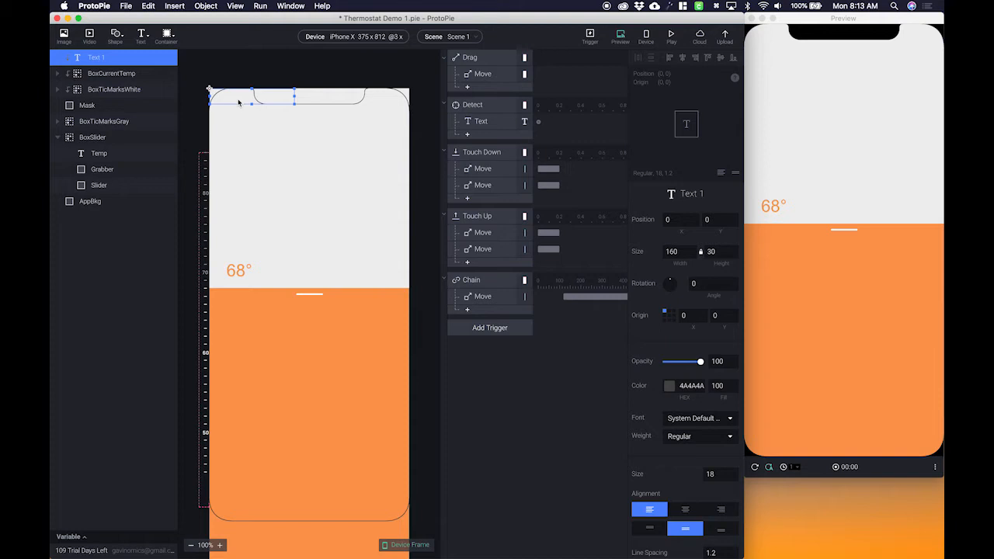
pyautogui.moveTo(233, 106); pyautogui.dragTo(237, 115)
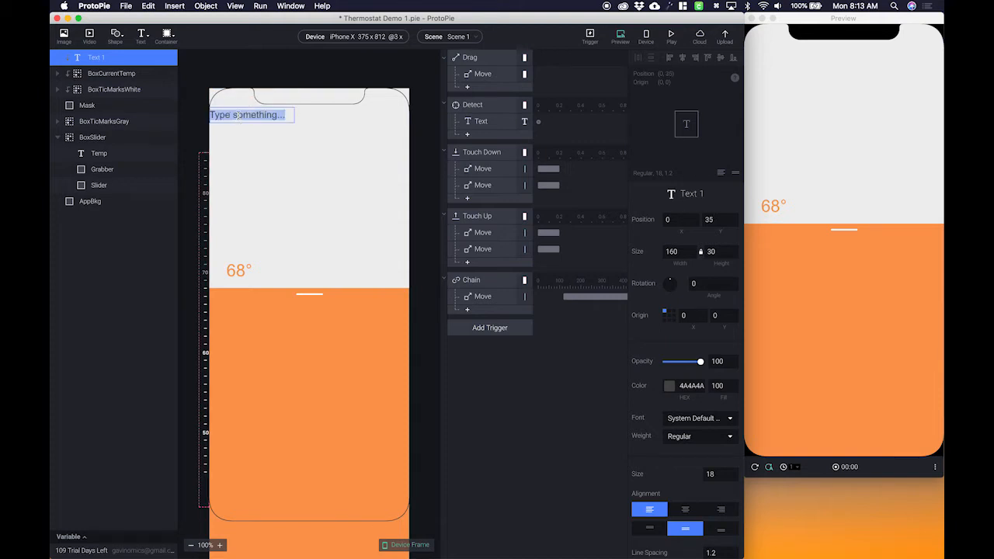
pyautogui.write('Curren')
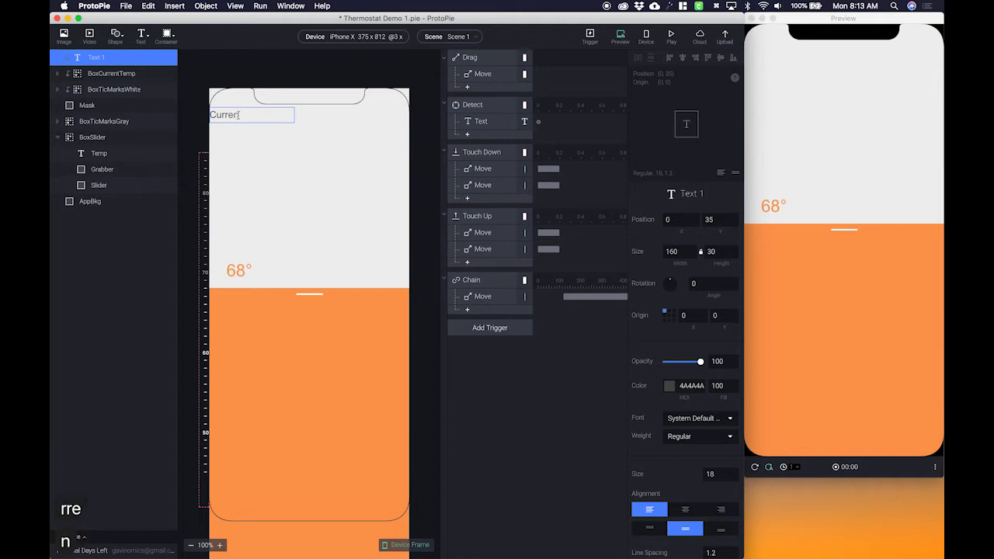
pyautogui.write('tly 70°')
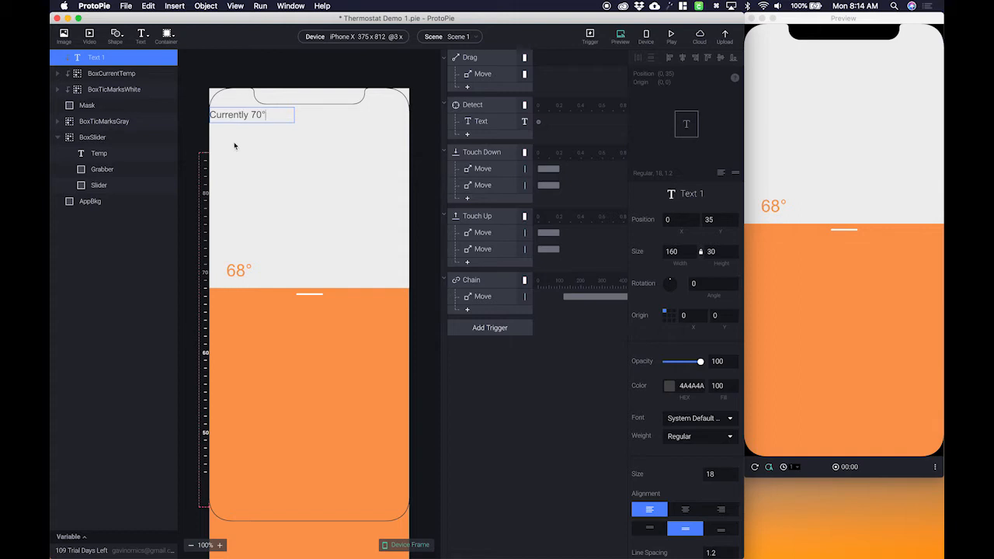
pyautogui.click(249, 154)
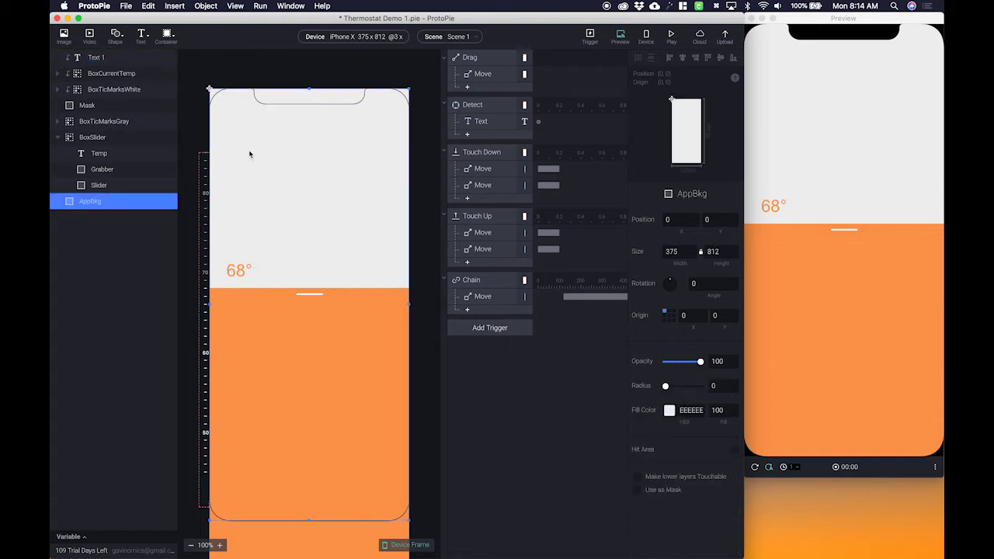
# Reorder the Text 1 and BoxCurrentTemp layers together so they sit directly below the Mask layer.
pyautogui.click(99, 58)
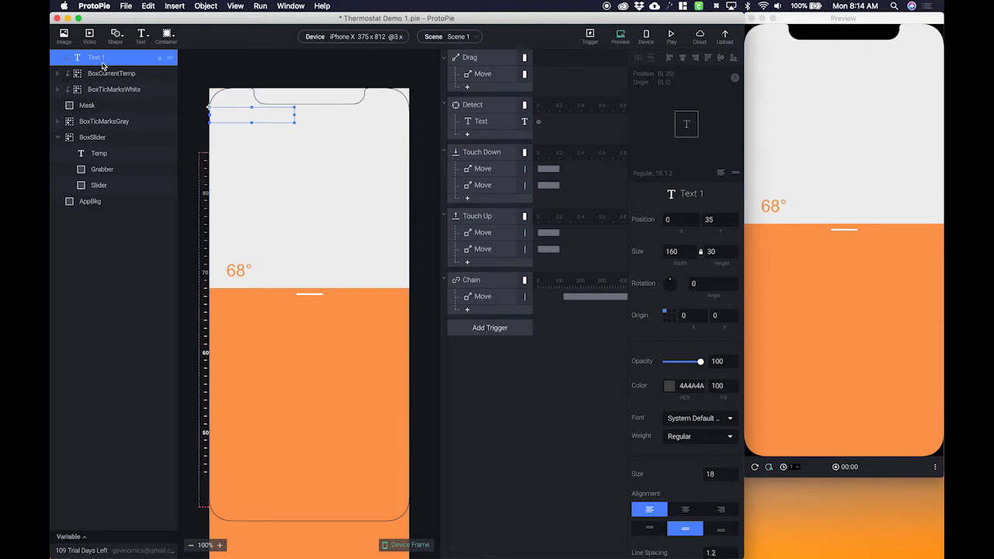
pyautogui.keyDown('shift'); pyautogui.click(103, 79); pyautogui.keyUp('shift')
pyautogui.moveTo(102, 79); pyautogui.dragTo(77, 116)
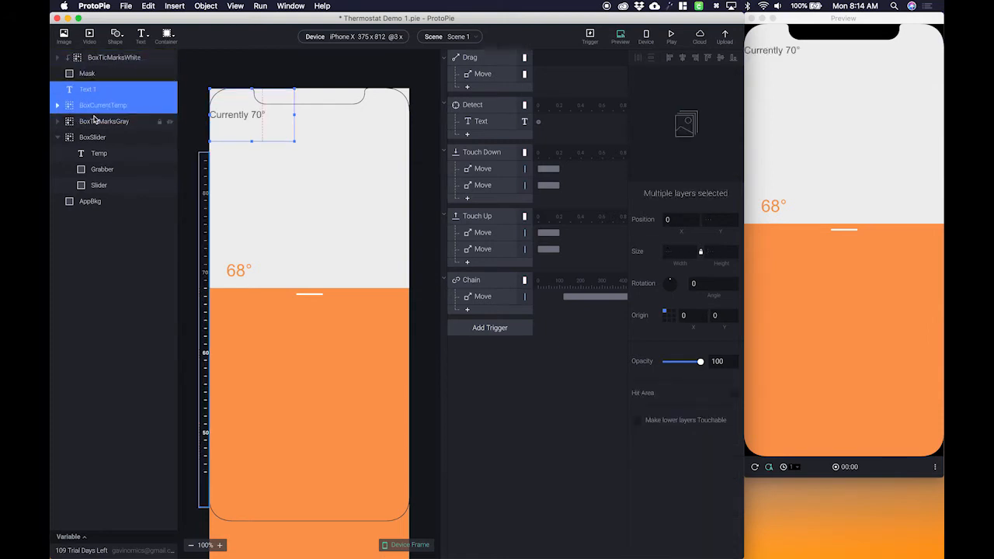
# Add a container covering the white tick marks, positioned at X -20, Y 120 and sized 20 by 667.
pyautogui.click(93, 75)
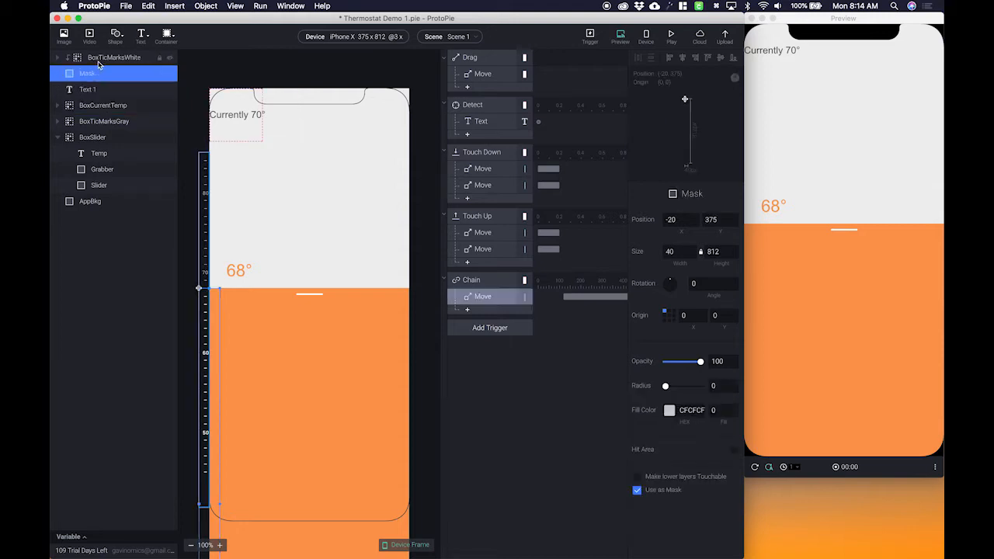
pyautogui.click(99, 60)
pyautogui.click(94, 74)
pyautogui.click(100, 61)
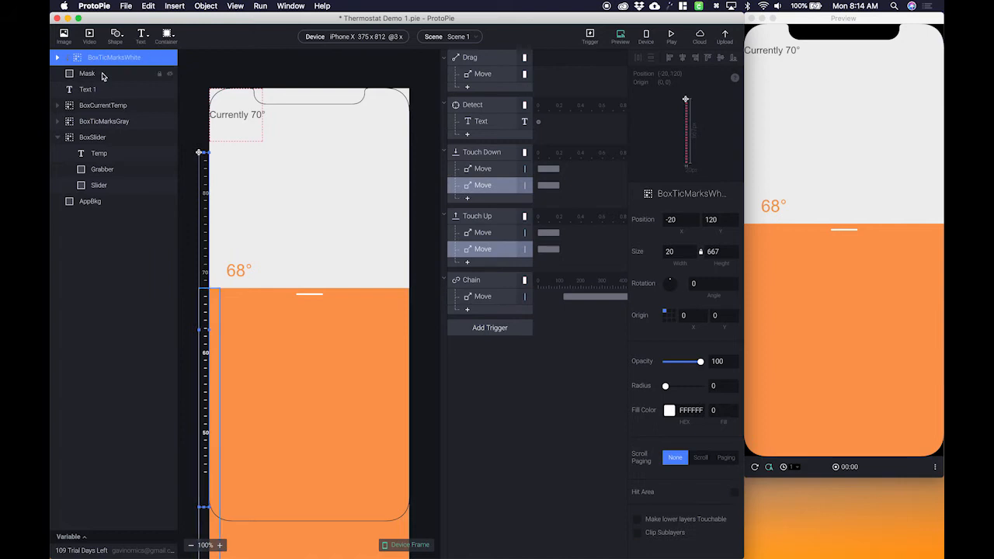
pyautogui.click(166, 36)
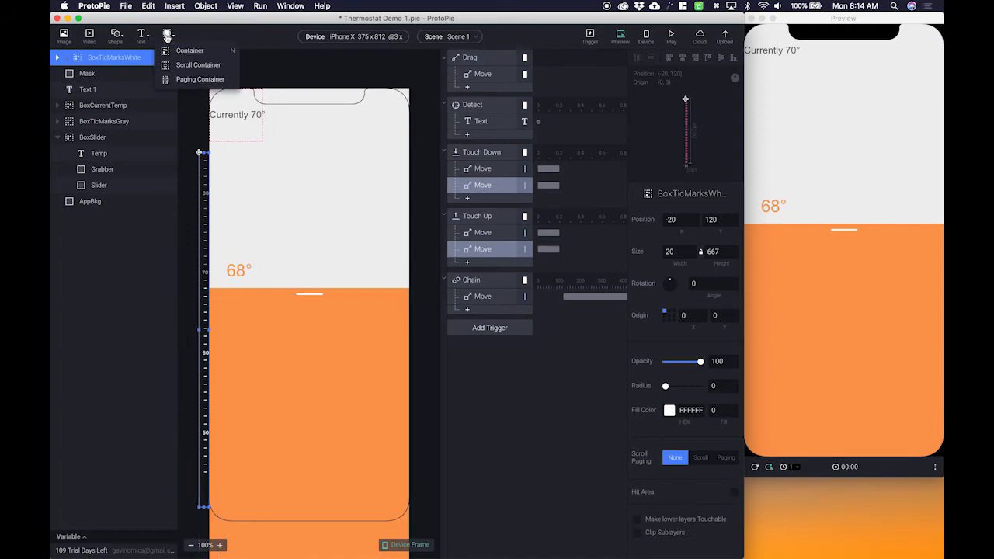
pyautogui.click(185, 51)
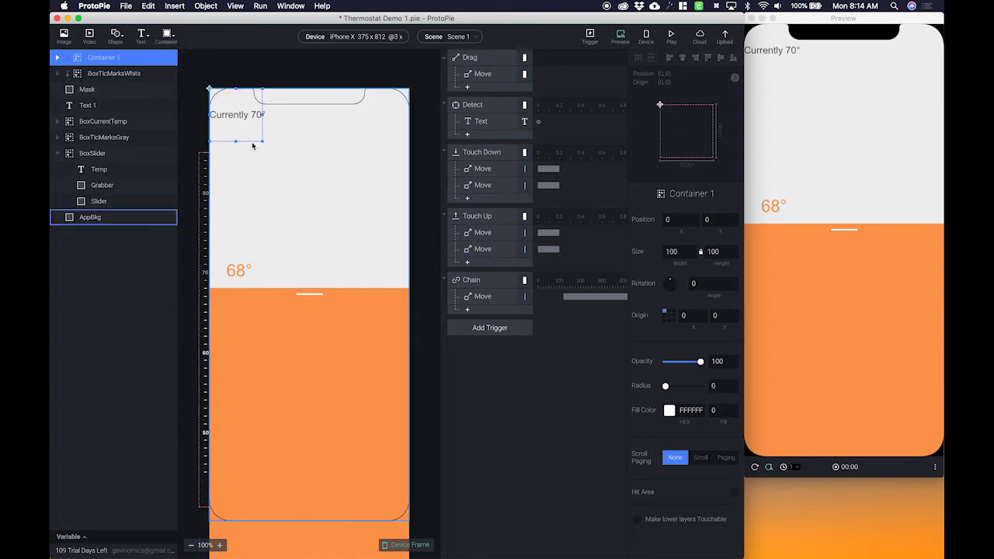
pyautogui.moveTo(245, 141); pyautogui.dragTo(208, 514)
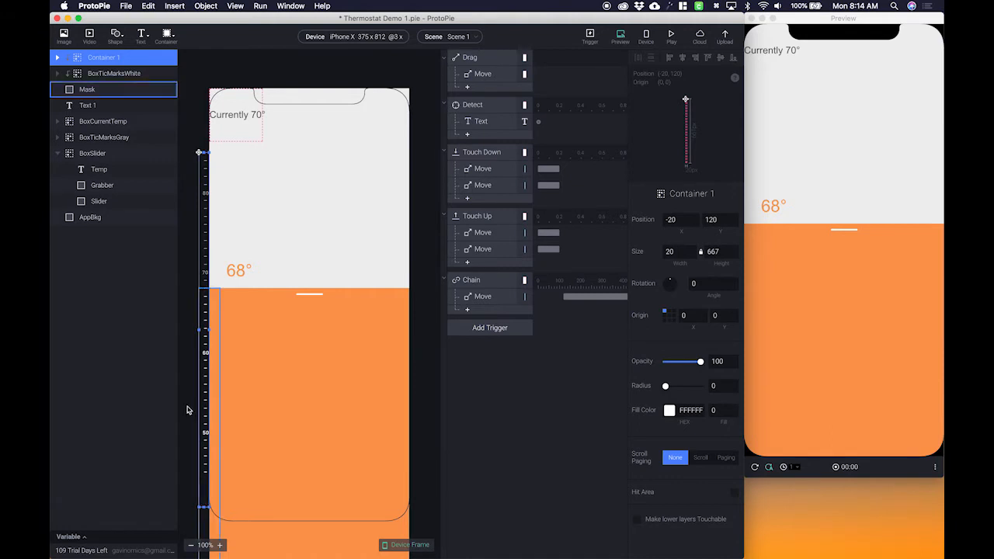
# Nest the BoxTicMarksWhite and Mask layers together inside the new Container 1.
pyautogui.click(94, 75)
pyautogui.keyDown('shift'); pyautogui.click(91, 91); pyautogui.keyUp('shift')
pyautogui.moveTo(92, 79); pyautogui.dragTo(100, 59)
# Rename the container holding the white tick marks and mask as BoxMaskedTicks and collapse it.
pyautogui.doubleClick(100, 57)
pyautogui.write('Box')
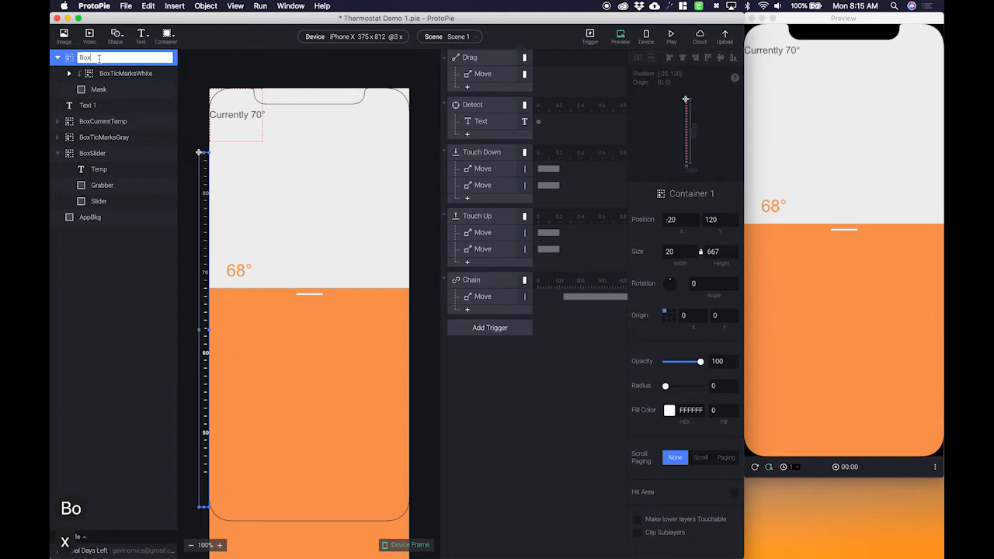
pyautogui.write('Masked')
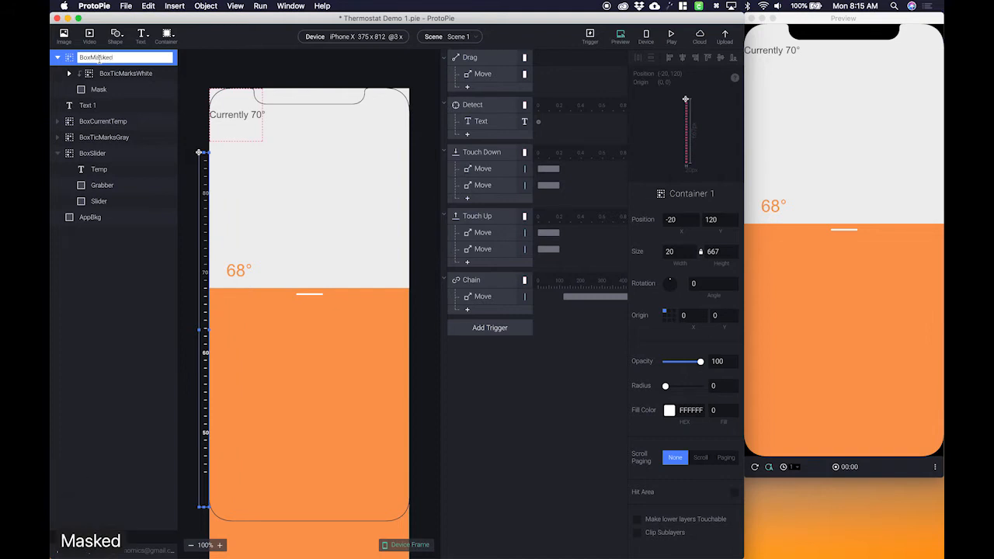
pyautogui.write('Ticks')
pyautogui.press('Return')
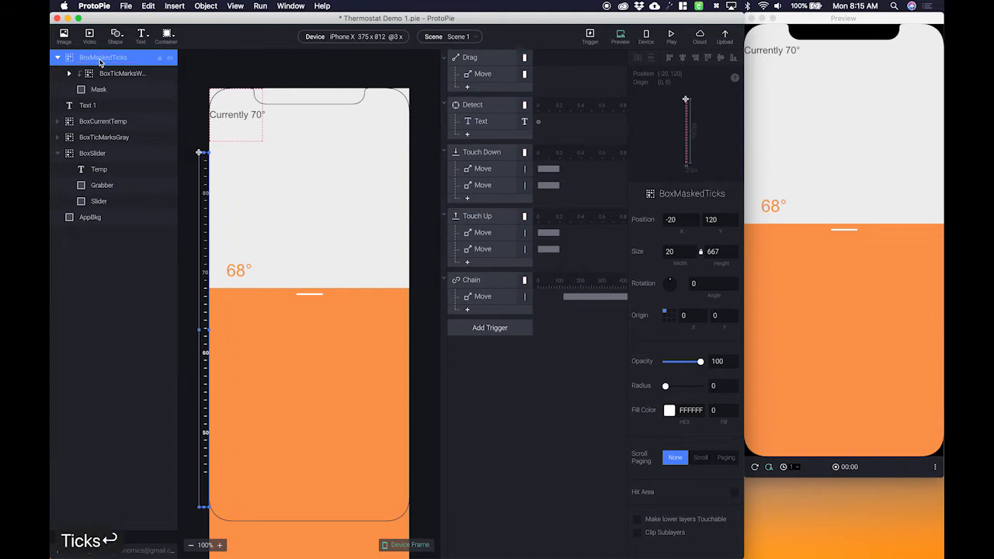
pyautogui.click(59, 59)
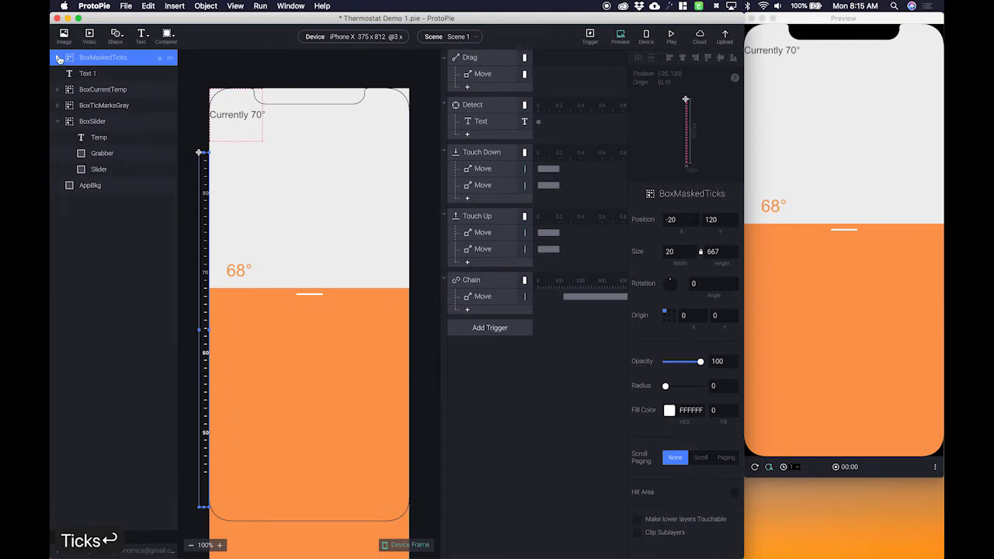
# Nest the Text 1 layer inside the BoxCurrentTemp container.
pyautogui.click(92, 75)
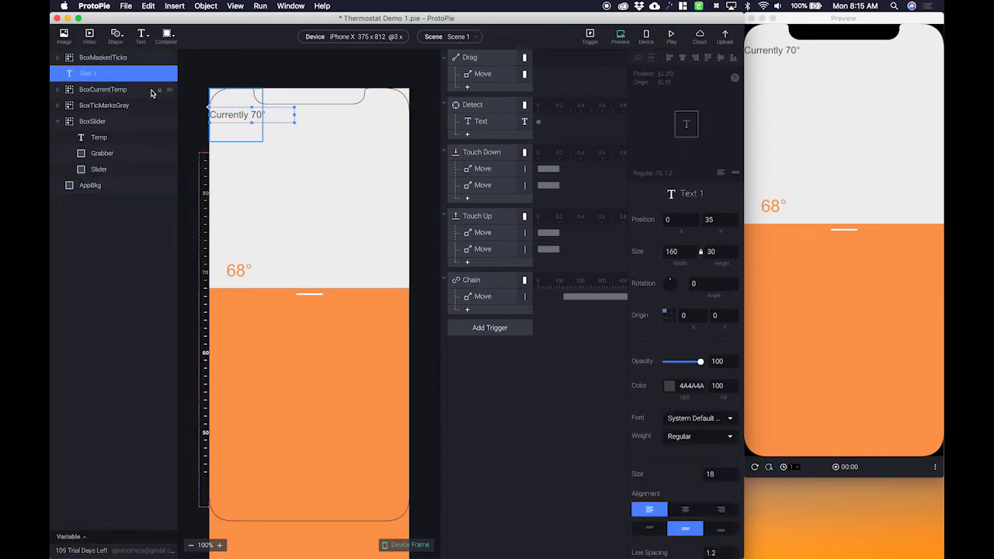
pyautogui.click(122, 89)
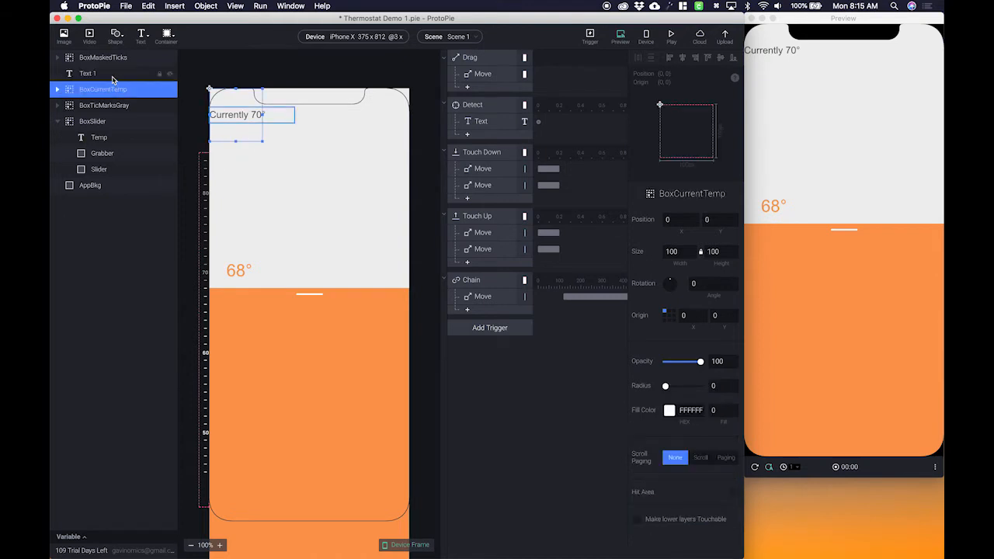
pyautogui.click(109, 75)
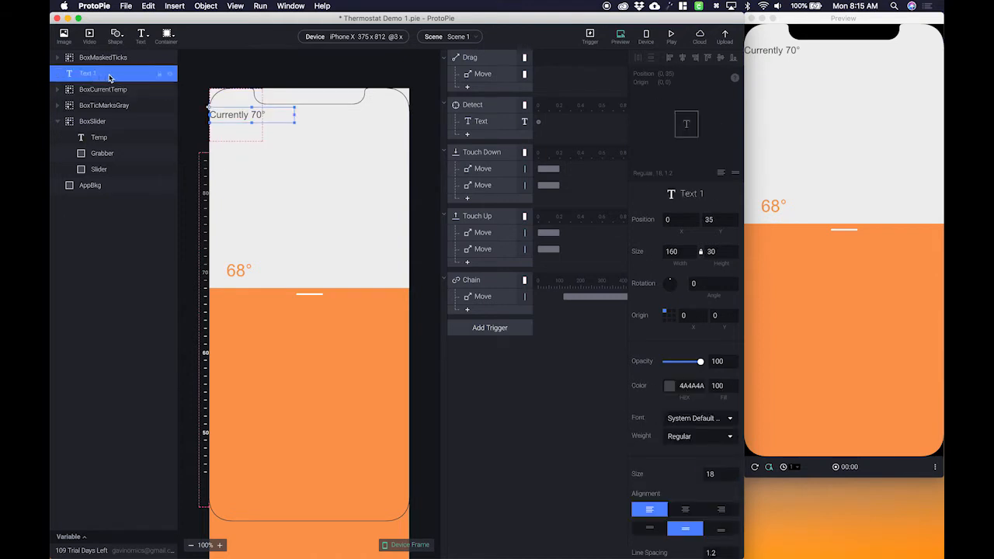
pyautogui.moveTo(103, 76); pyautogui.dragTo(109, 89)
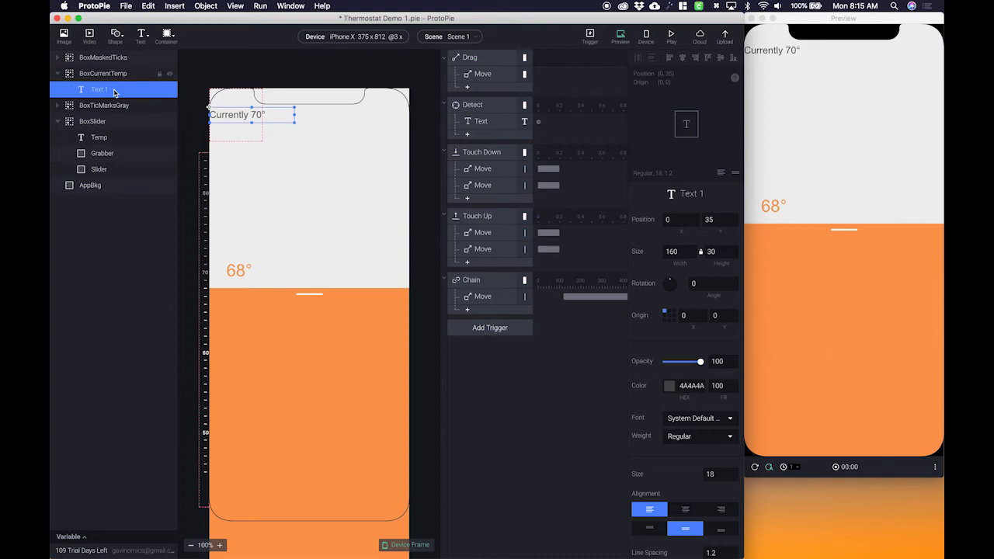
# Rename the text layer inside BoxCurrentTemp as CurrentTemp.
pyautogui.doubleClick(100, 88)
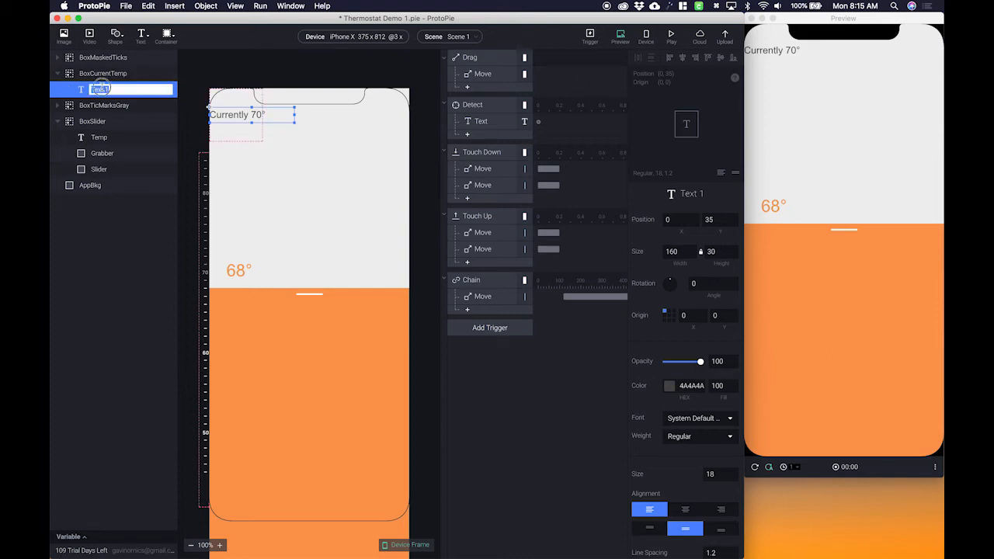
pyautogui.write('T')
pyautogui.press('BackSpace')
pyautogui.write('Curr')
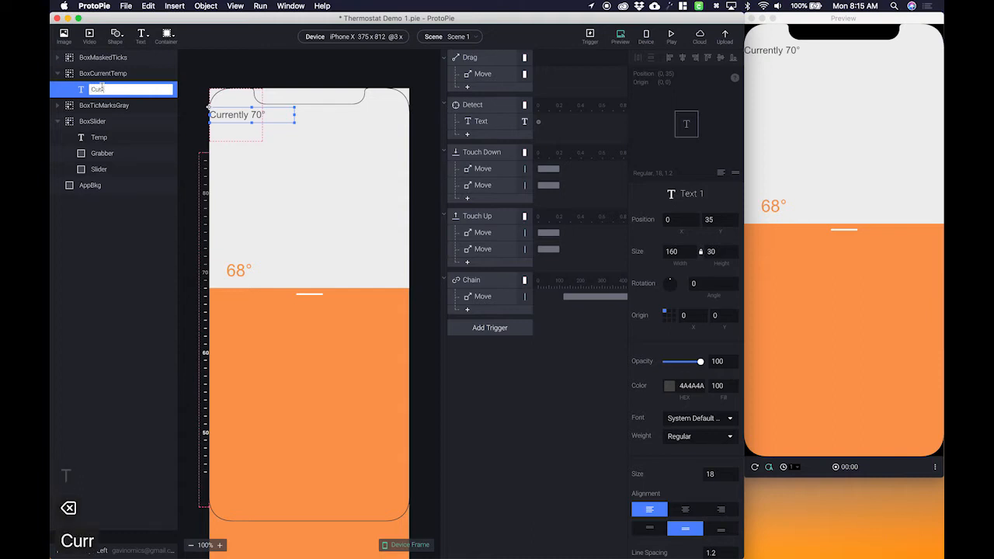
pyautogui.write('entTemp')
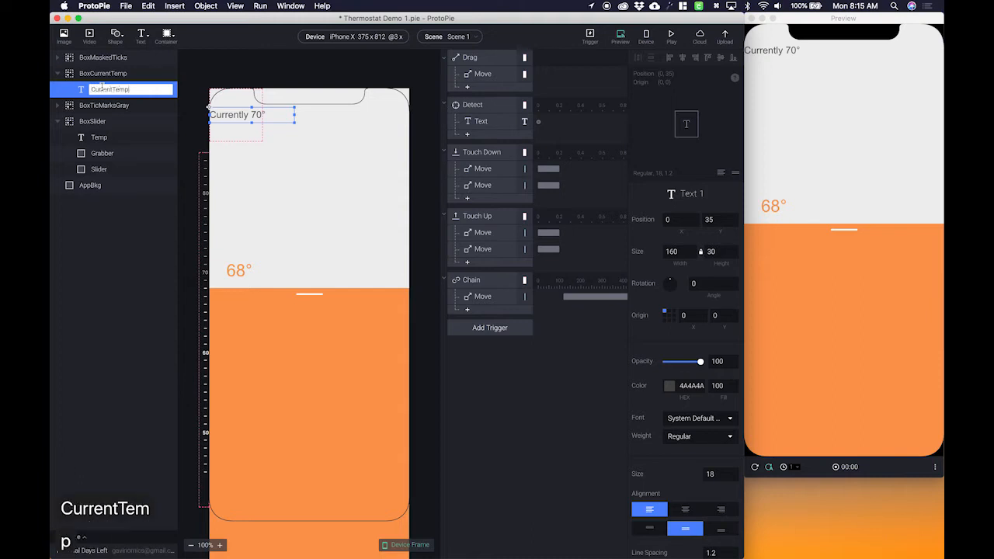
pyautogui.press('Return')
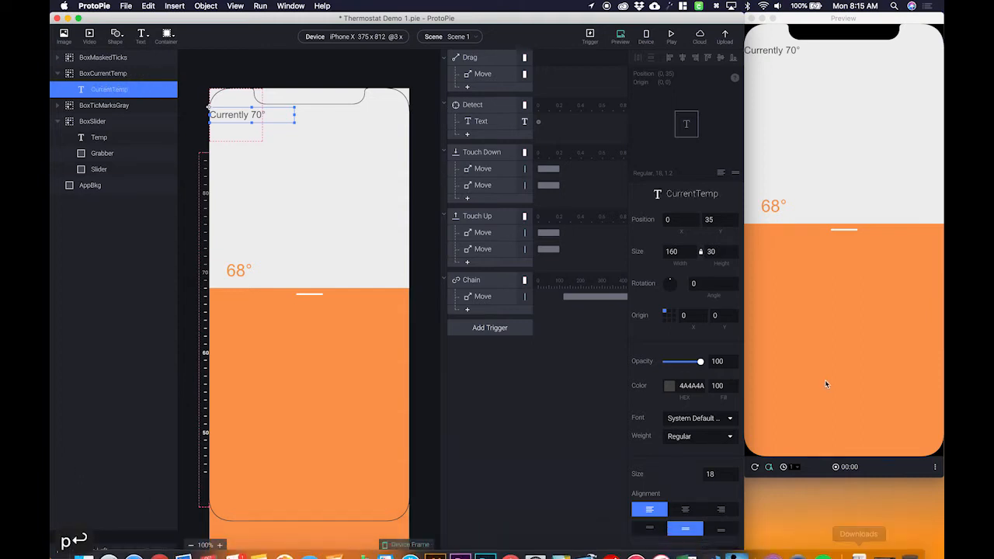
# Set the CurrentTemp text's font to San Francisco Text and its font size to 12.
pyautogui.click(686, 421)
pyautogui.write('san fran')
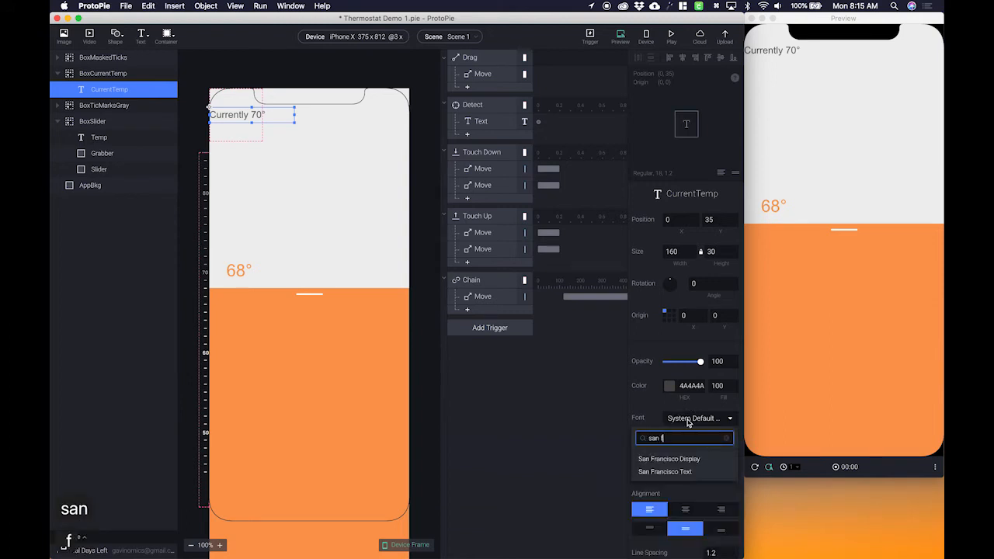
pyautogui.press('Down')
pyautogui.press('Down')
pyautogui.press('Return')
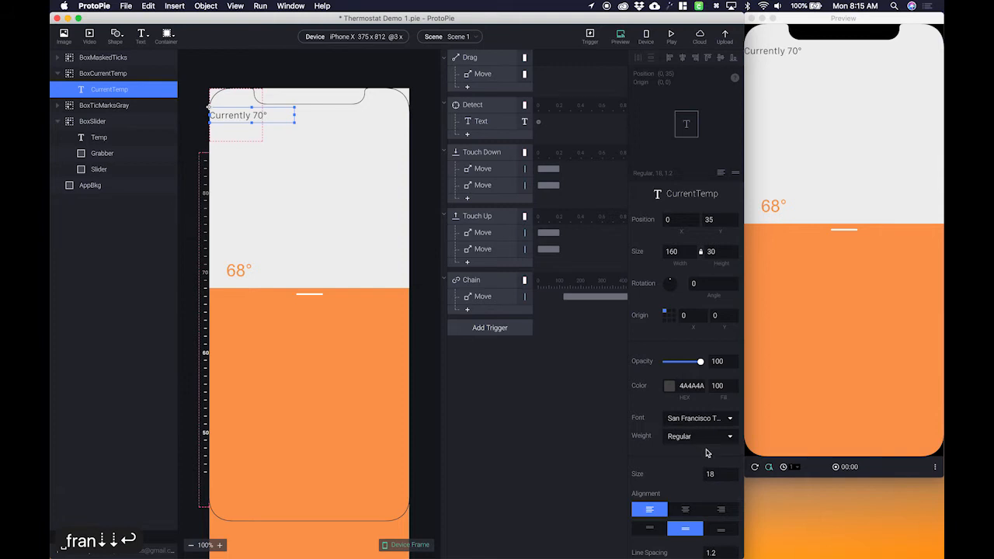
pyautogui.click(721, 474)
pyautogui.press('BackSpace')
pyautogui.write('2')
pyautogui.press('Return')
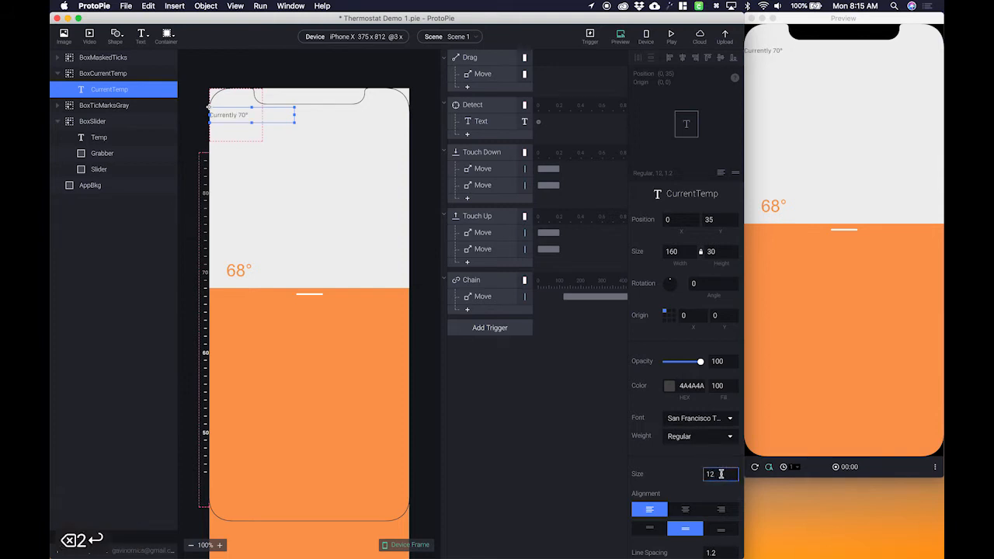
# Narrow the CurrentTemp text box to a width of about 87 and center its text horizontally.
pyautogui.click(273, 117)
pyautogui.moveTo(273, 117); pyautogui.dragTo(257, 115)
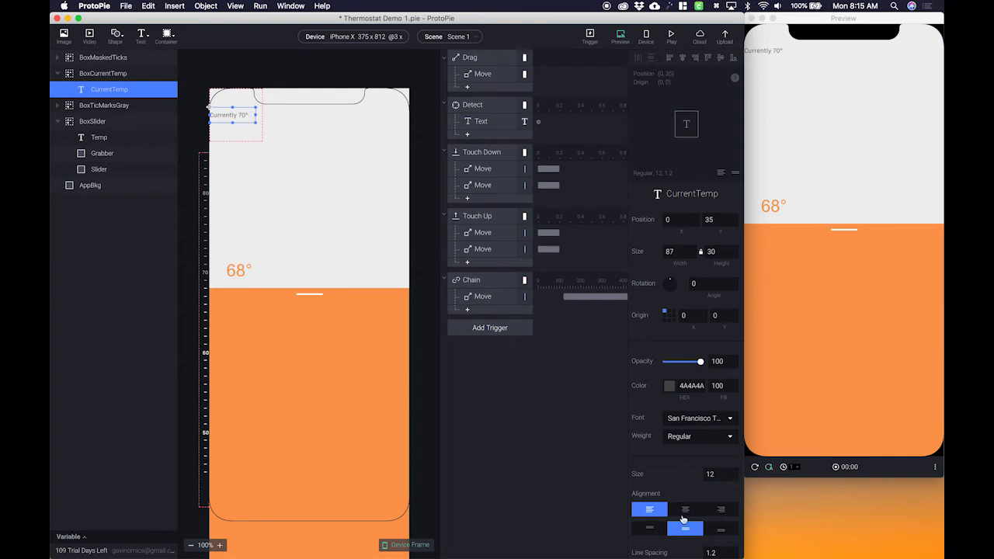
pyautogui.click(685, 511)
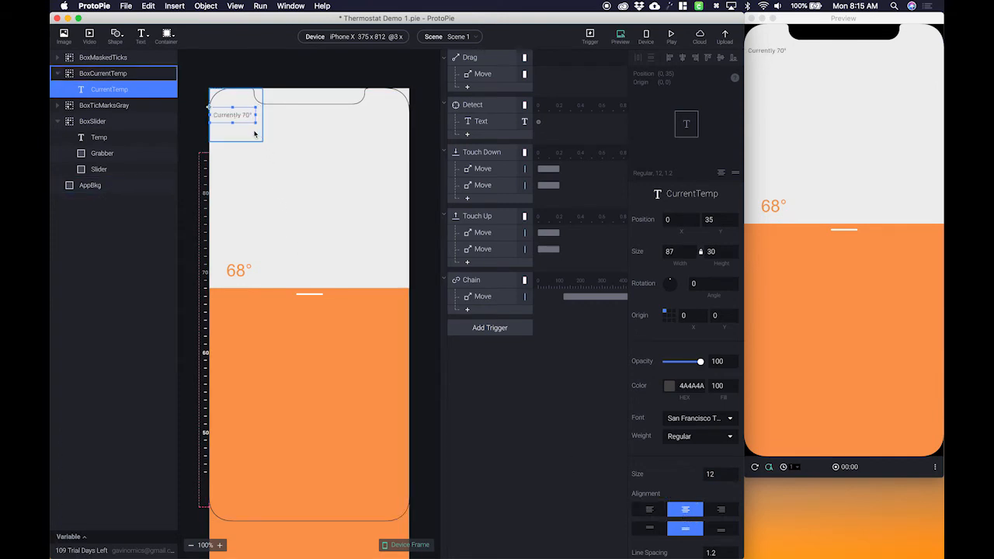
# Move the BoxCurrentTemp container with its text to the phone frame's right edge, level with the 68° label.
pyautogui.moveTo(256, 137); pyautogui.dragTo(390, 292)
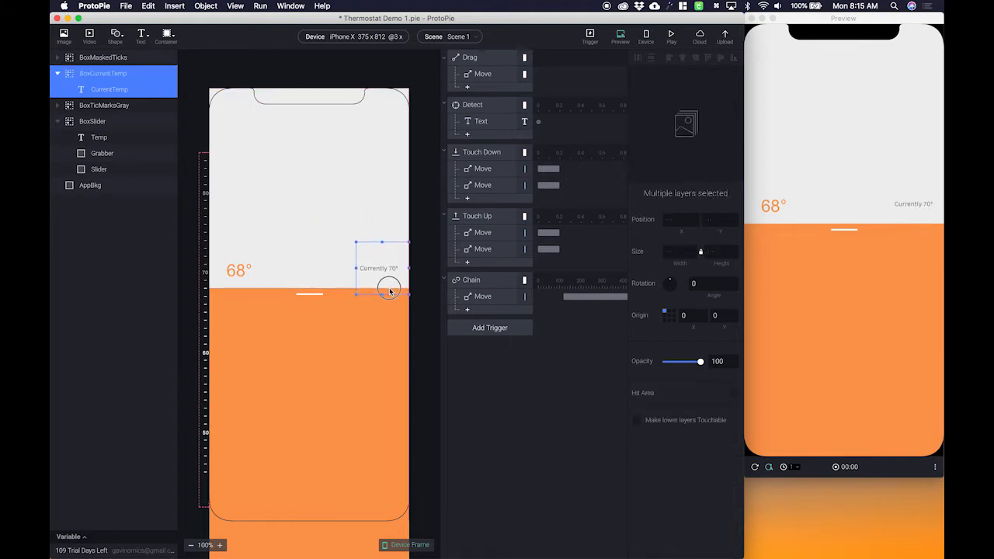
pyautogui.click(358, 234)
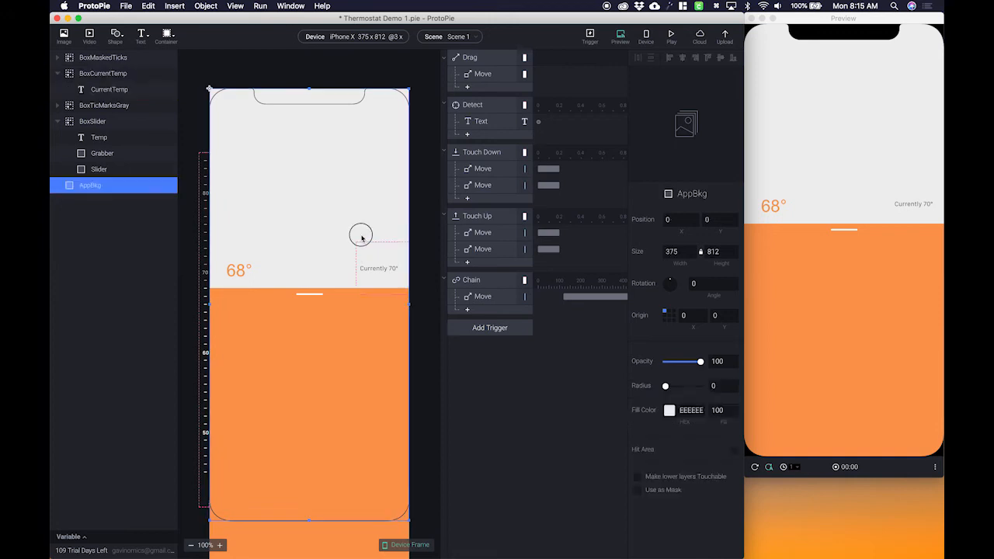
# Widen the BoxCurrentTemp container to about 119 and center the CurrentTemp text inside it at about X 16, Y 35.
pyautogui.click(361, 267)
pyautogui.moveTo(353, 268); pyautogui.dragTo(381, 272)
pyautogui.doubleClick(371, 270)
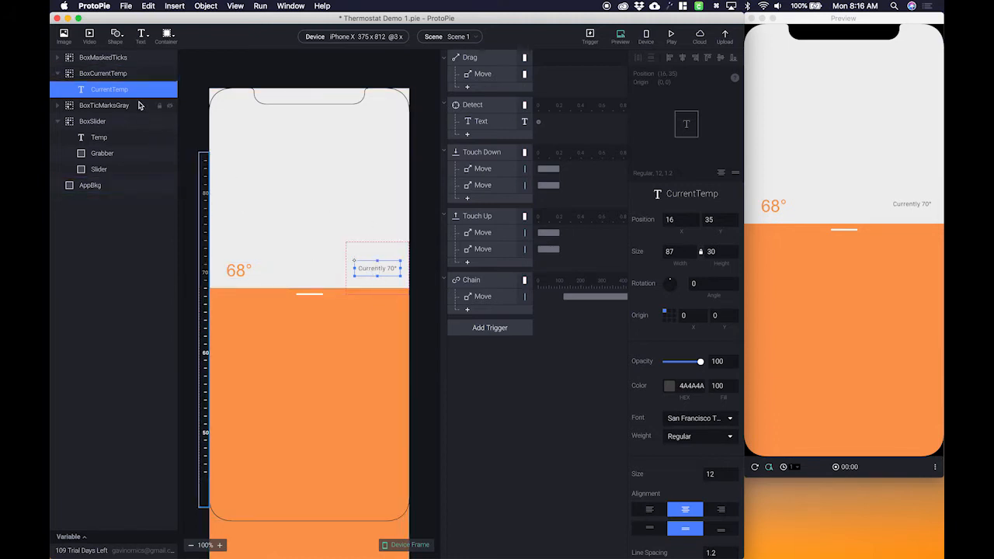
# Add a rectangle inside the BoxCurrentTemp container and fill it with white (FFFFFF).
pyautogui.click(116, 33)
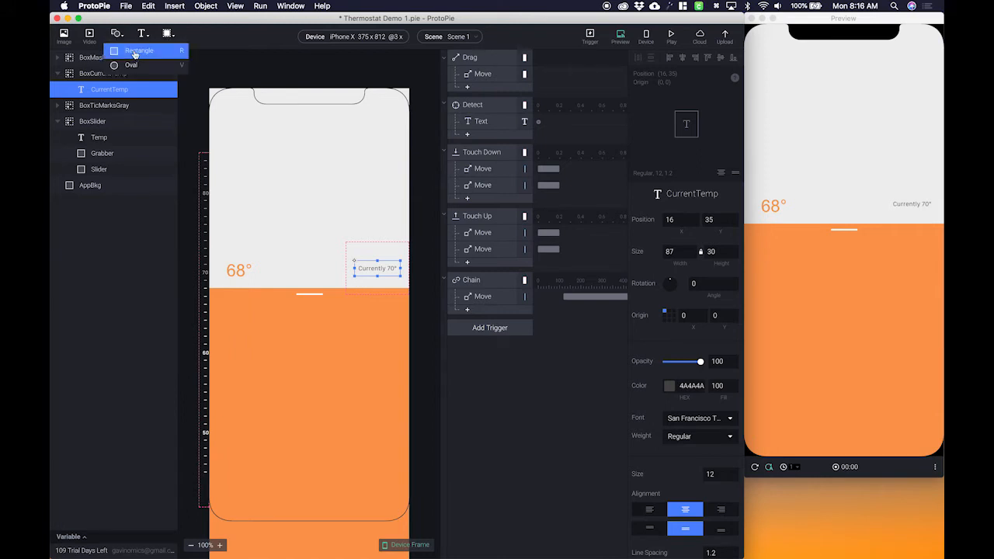
pyautogui.click(131, 52)
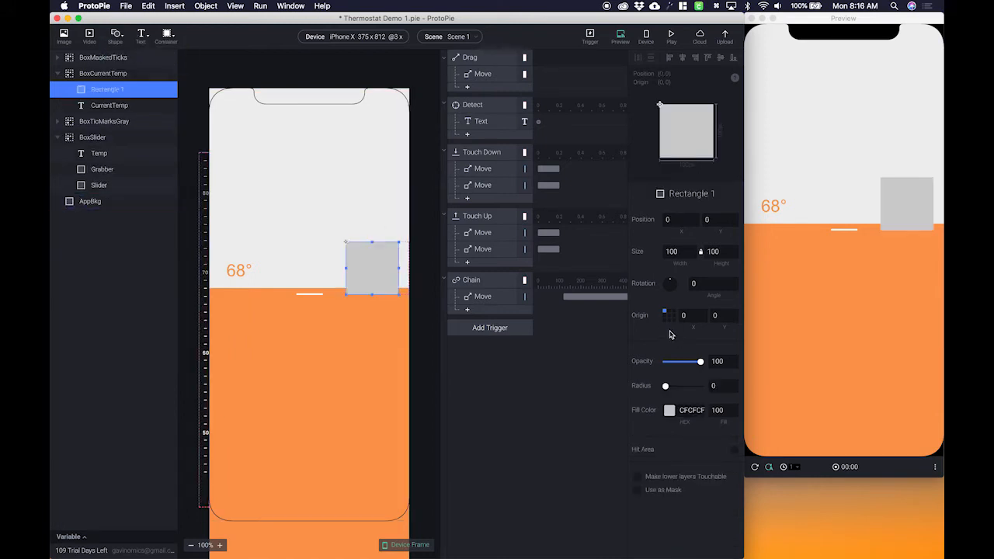
pyautogui.click(669, 410)
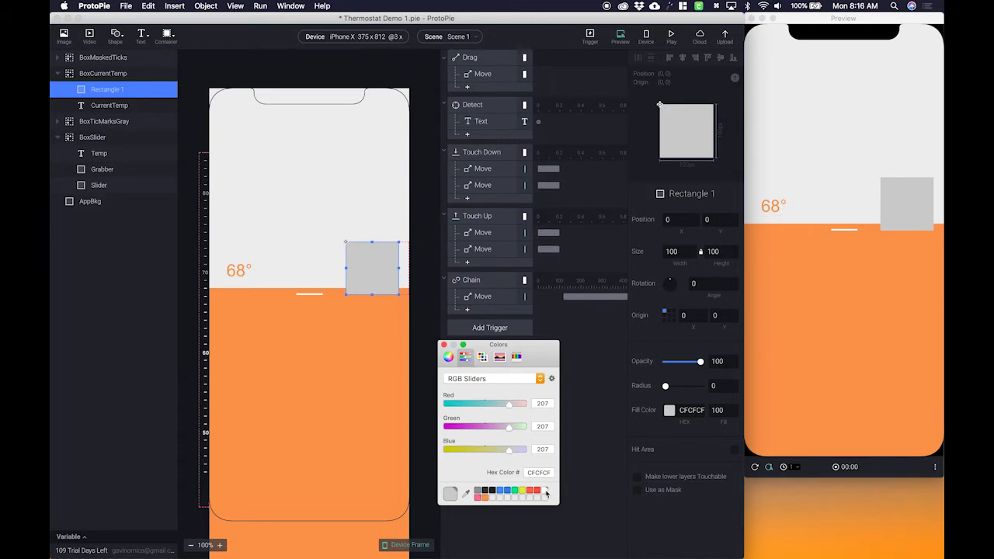
pyautogui.click(546, 491)
pyautogui.click(444, 346)
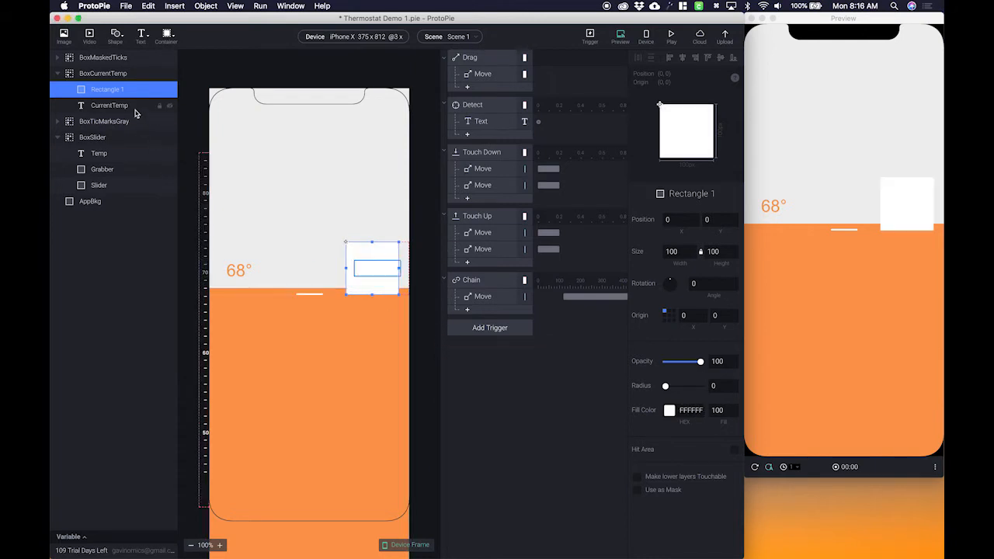
# Place the new rectangle below the CurrentTemp text in the BoxCurrentTemp layer order and rename it TempRectangle.
pyautogui.moveTo(127, 93); pyautogui.dragTo(127, 113)
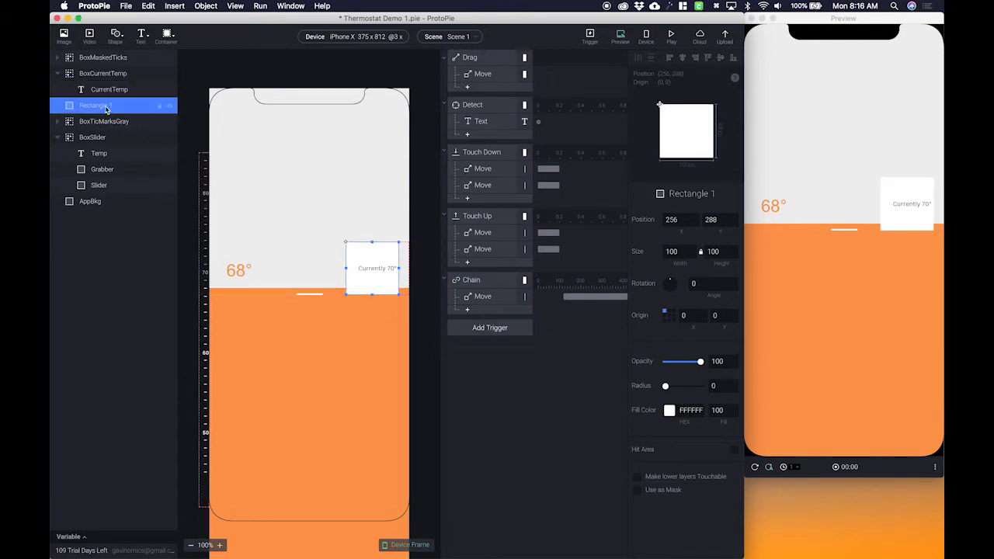
pyautogui.doubleClick(113, 104)
pyautogui.write('TempRectab')
pyautogui.press('BackSpace')
pyautogui.write('ngl')
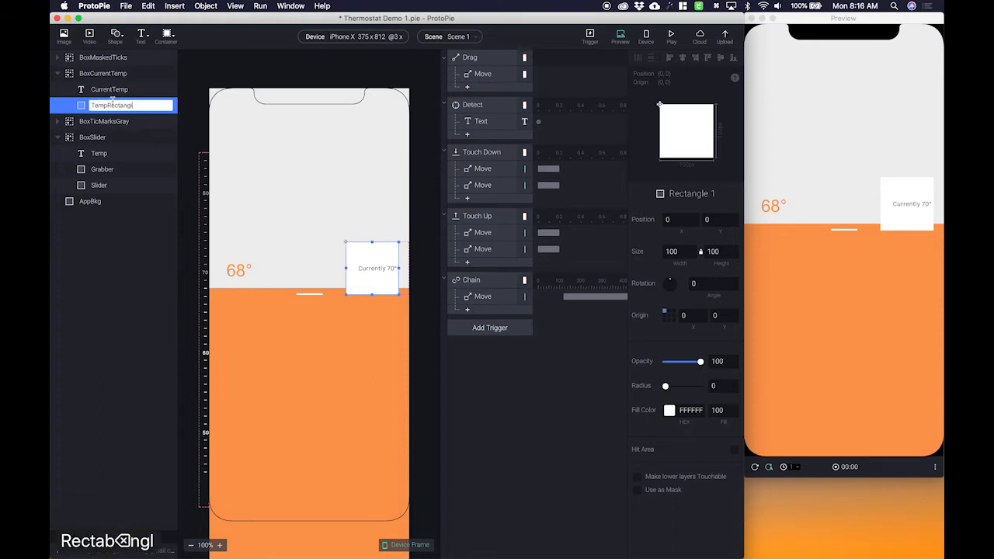
pyautogui.write('e')
pyautogui.press('Return')
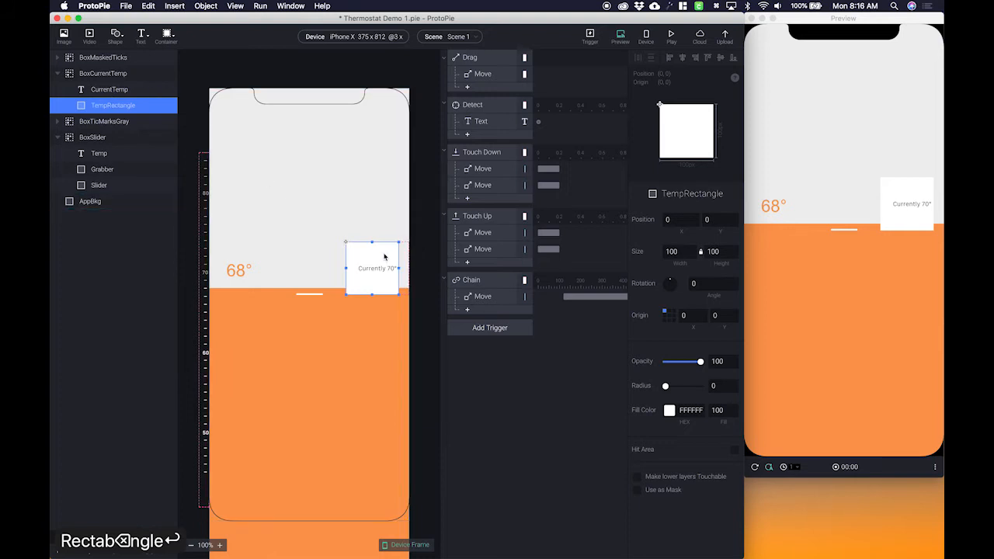
# Set TempRectangle's height to 28.
pyautogui.click(675, 251)
pyautogui.doubleClick(715, 253)
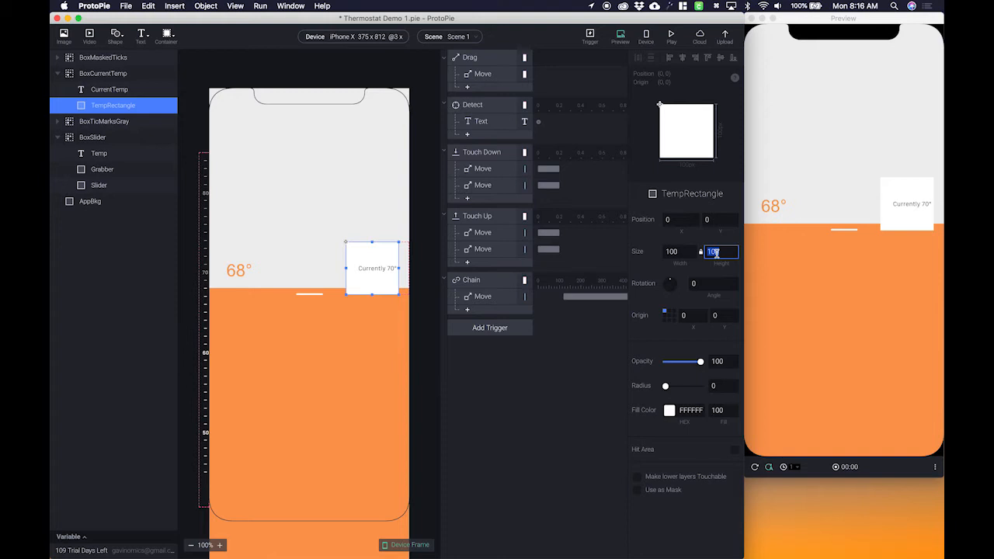
pyautogui.write('28')
pyautogui.press('Return')
# Center TempRectangle behind the Currently 70° text at about X 9.5, Y 37 and set its corner radius to 100.
pyautogui.click(379, 255)
pyautogui.moveTo(379, 255); pyautogui.dragTo(384, 274)
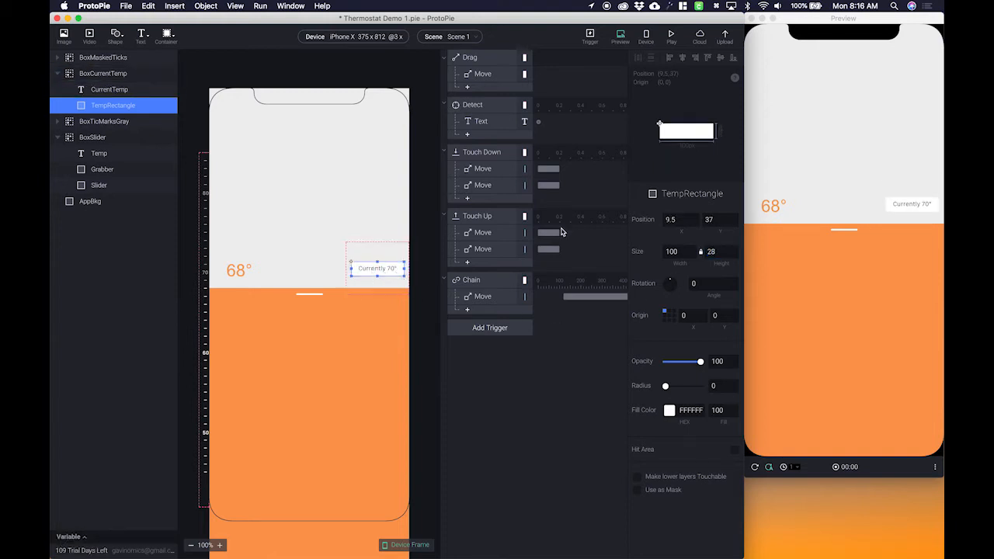
pyautogui.moveTo(666, 387); pyautogui.dragTo(721, 383)
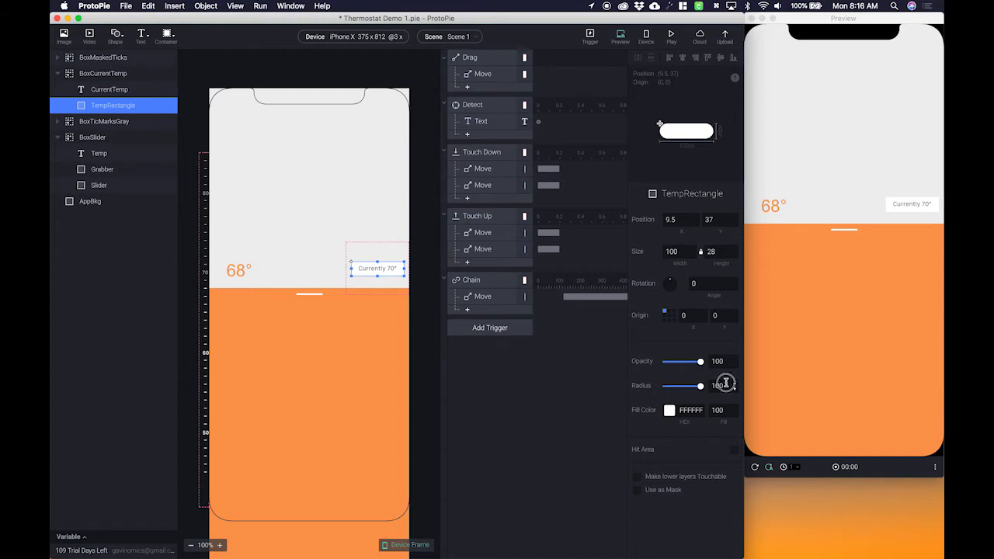
pyautogui.click(398, 278)
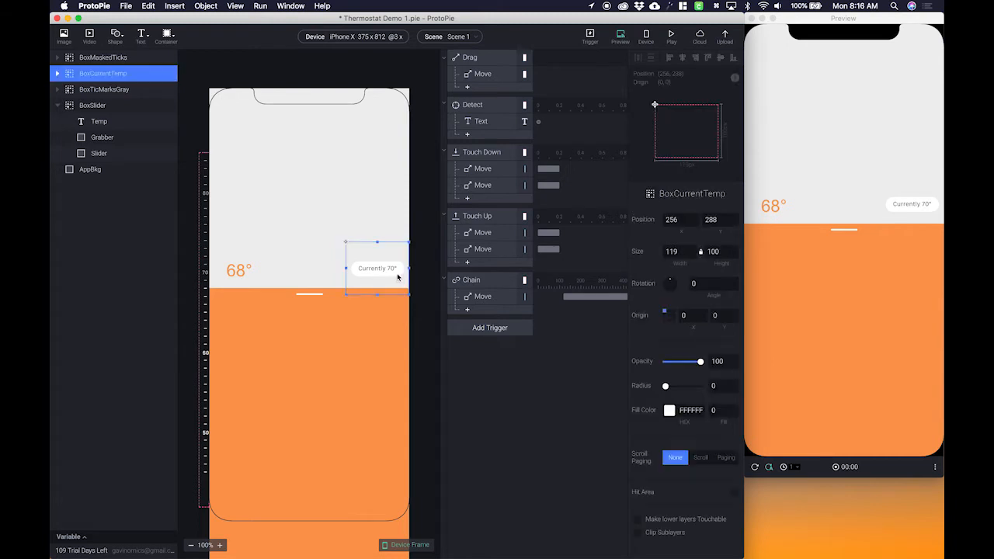
# Shift the CurrentTemp text to Y 36 so it sits vertically centered on the white pill.
pyautogui.scroll(5, 397, 277)
pyautogui.doubleClick(360, 269)
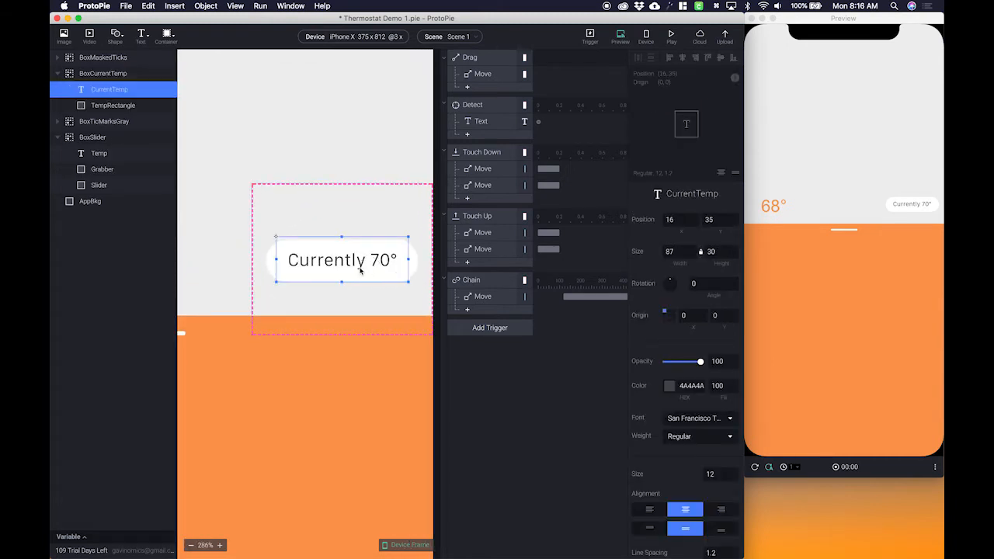
pyautogui.moveTo(328, 259); pyautogui.dragTo(340, 267)
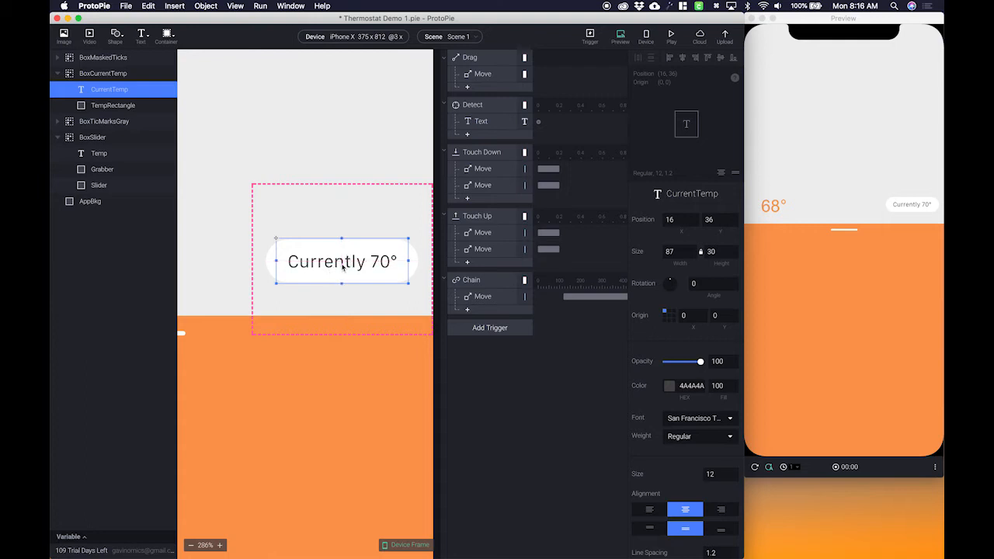
# Move the CurrentTemp text and TempRectangle together to the left edge of the BoxCurrentTemp container, with the rectangle at about X -1.
pyautogui.keyDown('shift'); pyautogui.click(415, 262); pyautogui.keyUp('shift')
pyautogui.scroll(1, 404, 277)
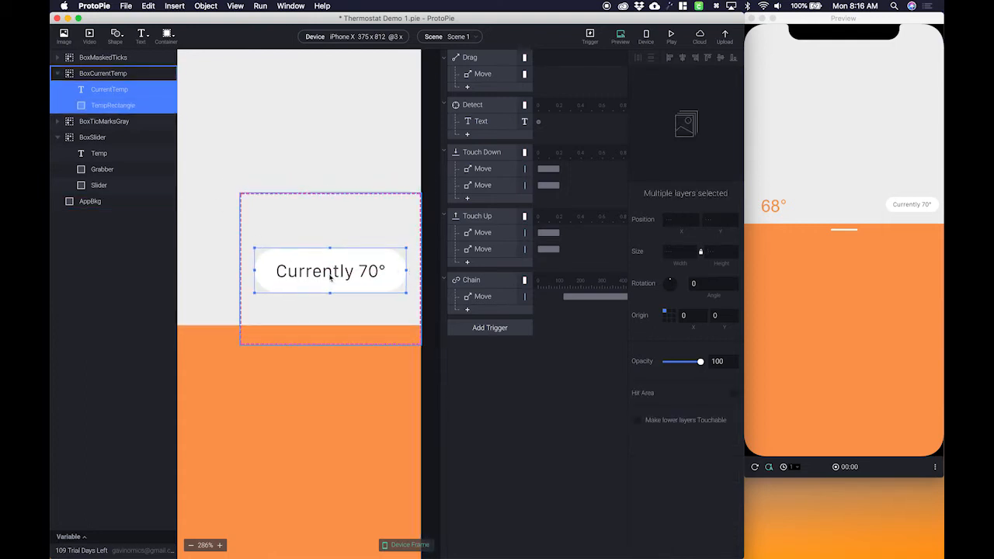
pyautogui.moveTo(373, 275); pyautogui.dragTo(385, 281)
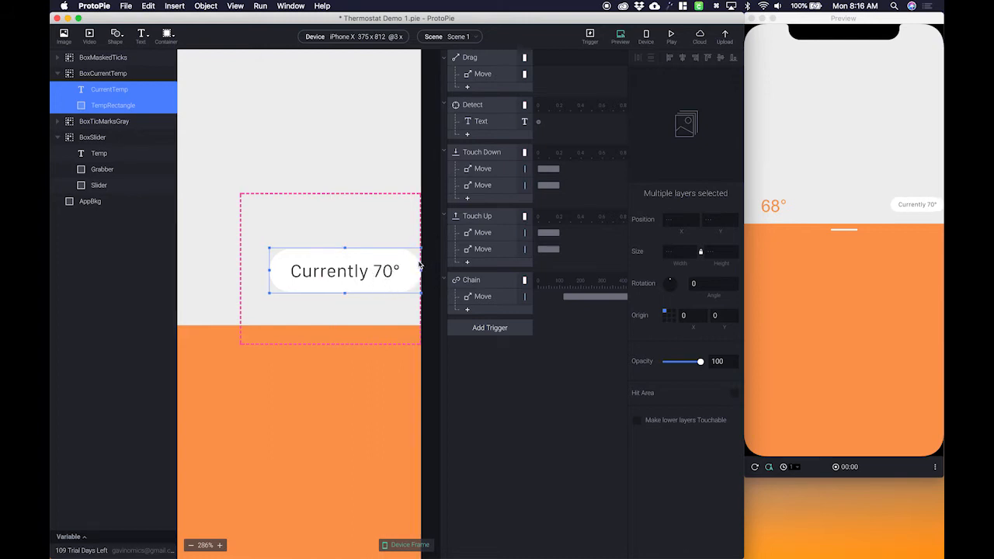
pyautogui.press('super+z')
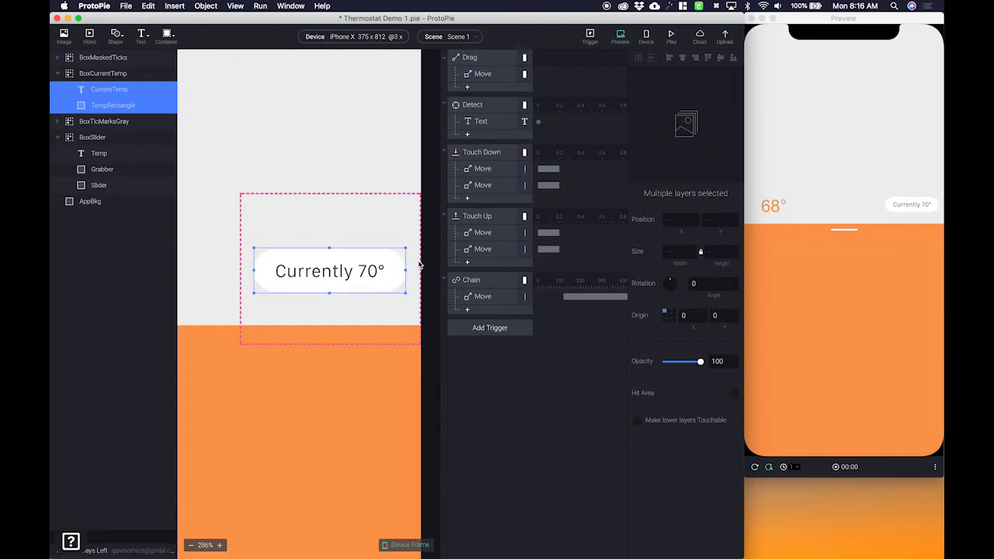
pyautogui.press('super+z')
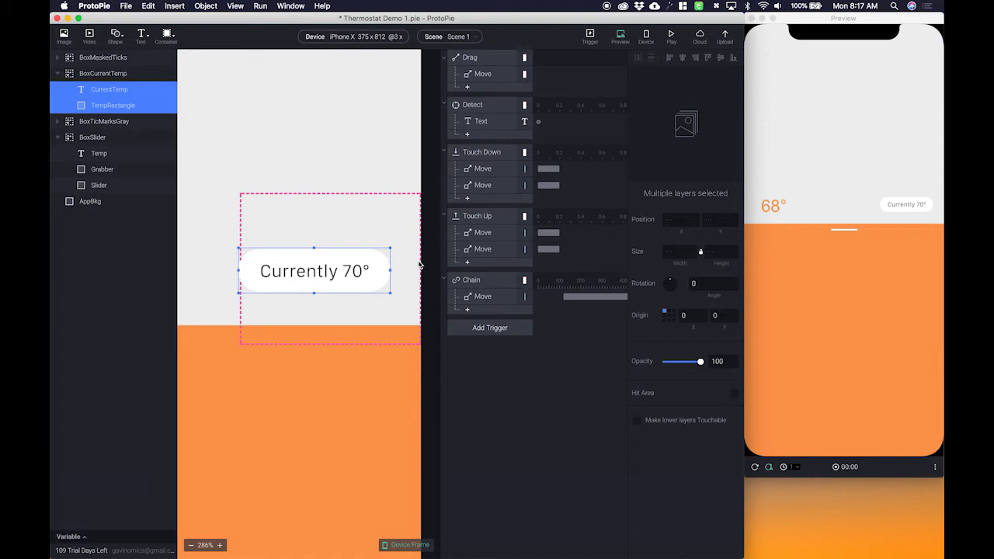
# Duplicate TempRectangle and move the copy horizontally to the container's right edge at about X 19.
pyautogui.click(126, 108)
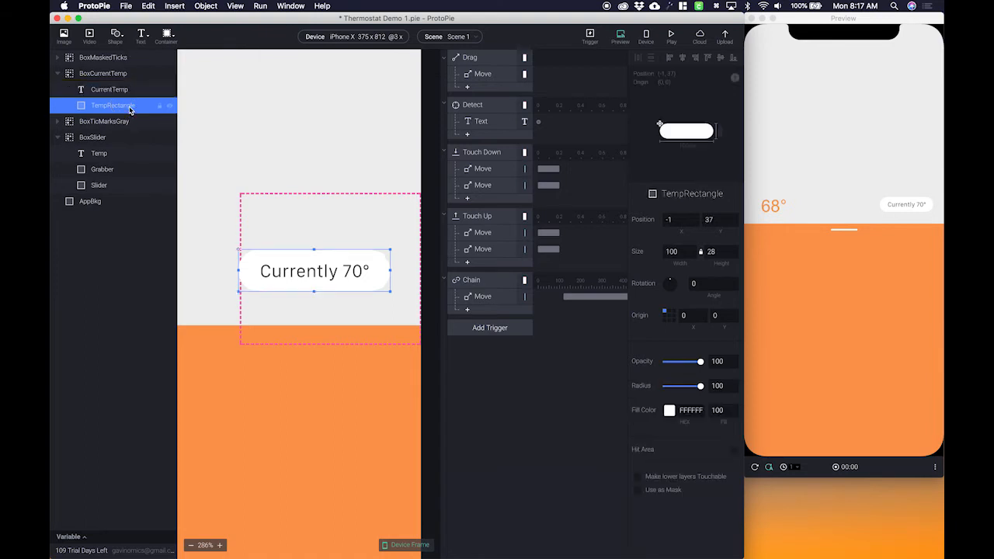
pyautogui.press('super+c')
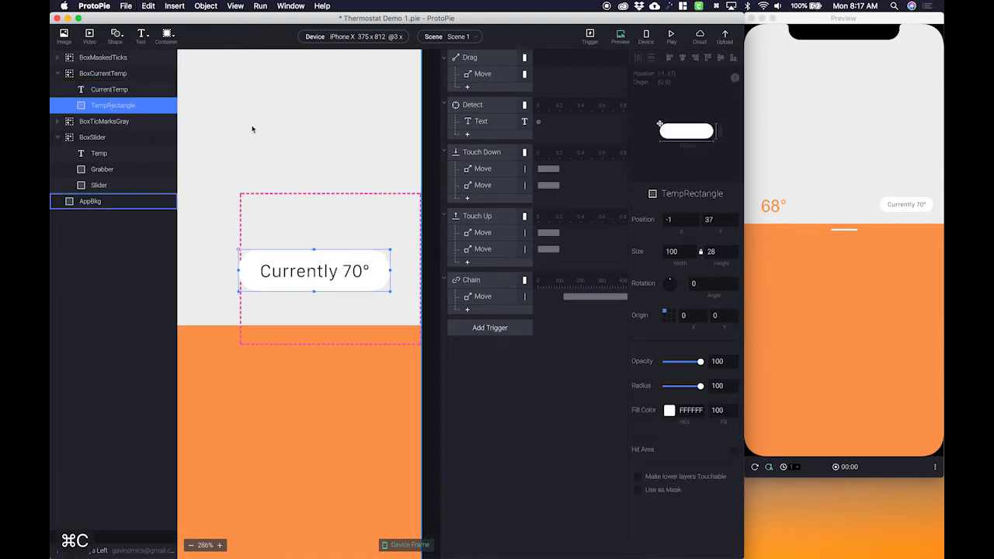
pyautogui.press('super+v')
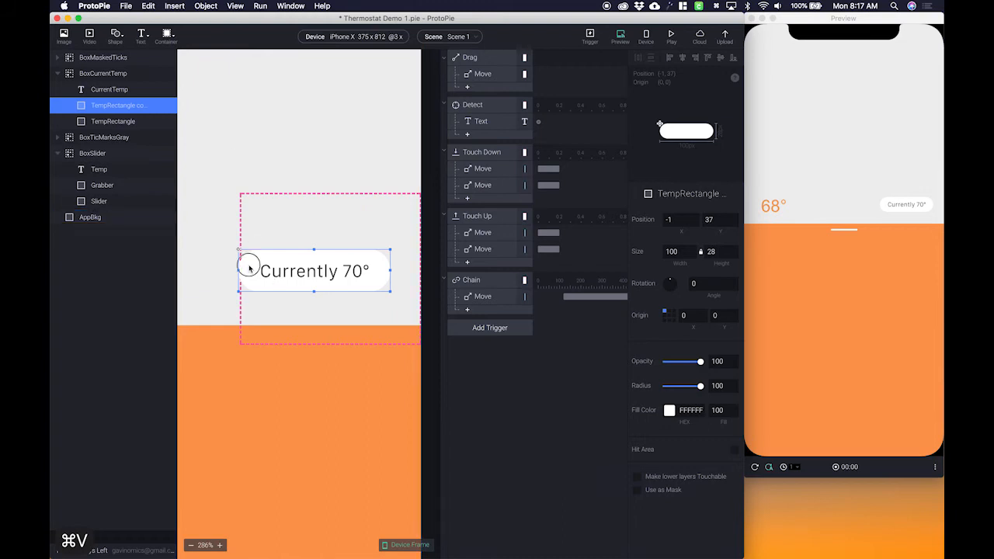
pyautogui.moveTo(249, 268); pyautogui.dragTo(284, 268)
# Reshape the TempRectangle copy into a thin connector line with corner radius 0, a centered origin of 50, 50 and height 1.
pyautogui.click(710, 386)
pyautogui.press('super+a')
pyautogui.write('0')
pyautogui.press('Tab')
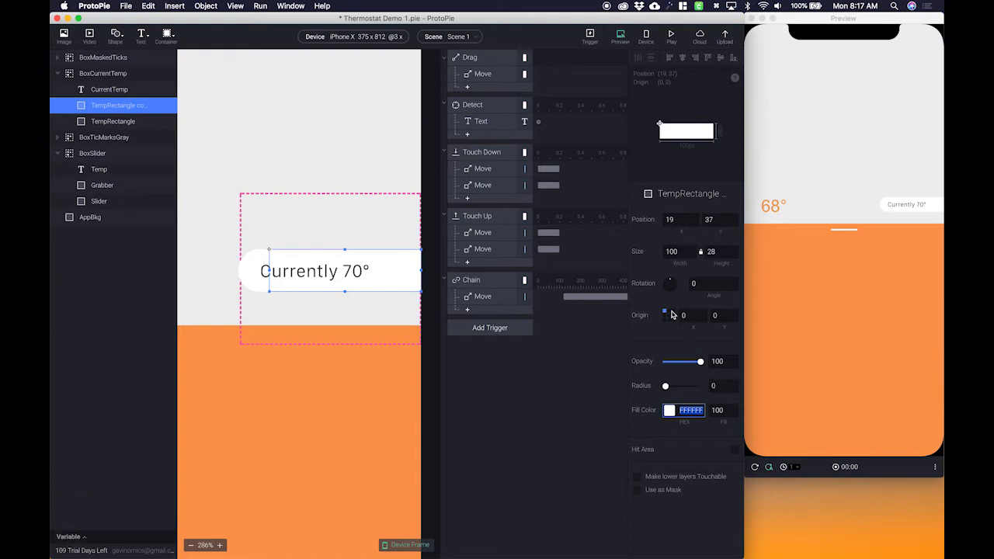
pyautogui.click(670, 315)
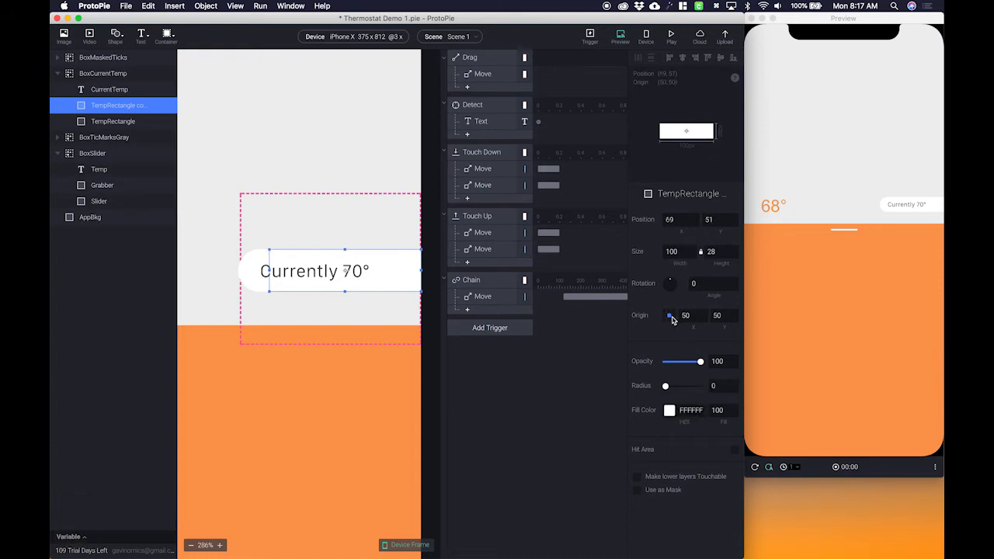
pyautogui.click(713, 251)
pyautogui.write('1')
pyautogui.press('Return')
pyautogui.click(439, 322)
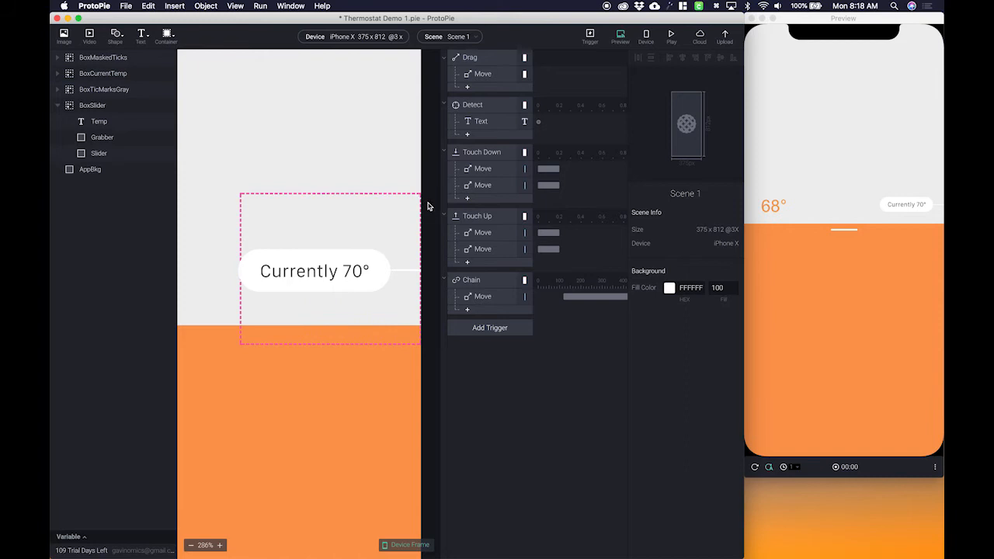
# Move the BoxCurrentTemp container off the phone frame's left side to about X -129, beside the tick mark ruler.
pyautogui.scroll(-5, 427, 207)
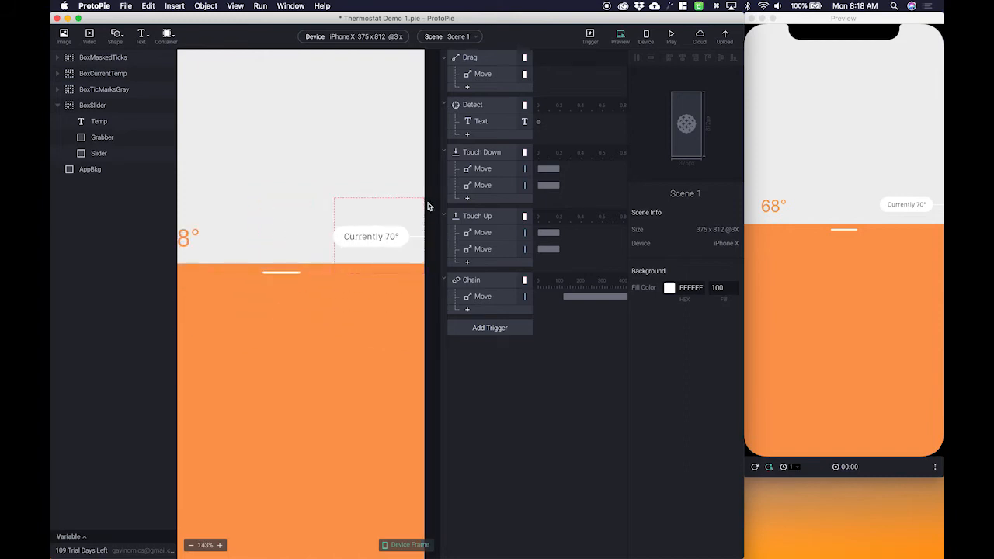
pyautogui.click(401, 232)
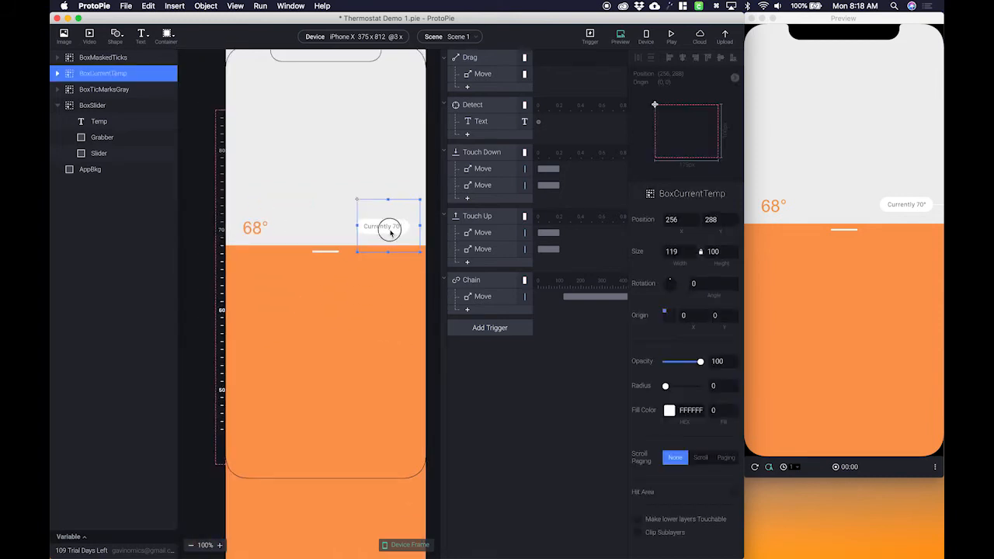
pyautogui.moveTo(399, 235); pyautogui.dragTo(164, 247)
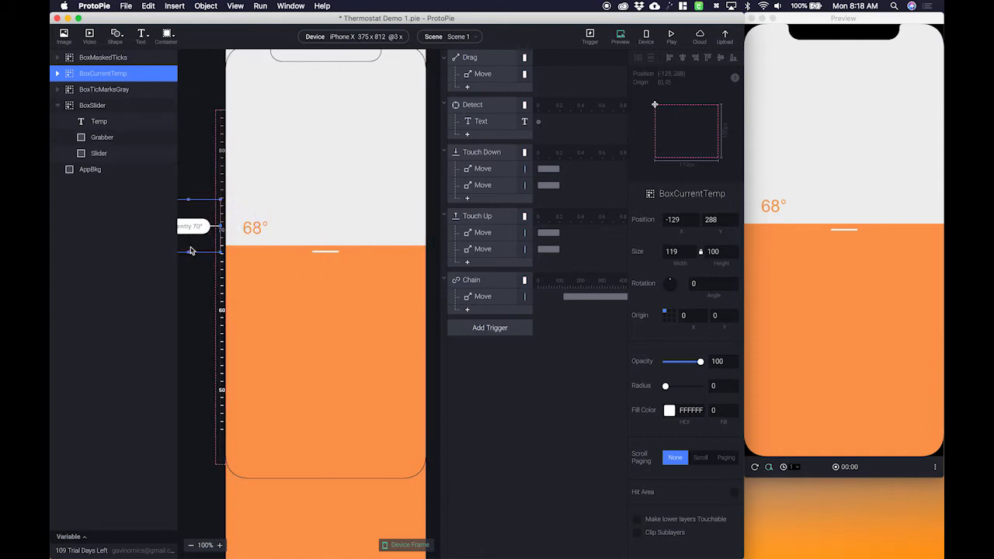
# Nudge the BoxCurrentTemp container to X -131, Y 294 so its connector line aligns with the ruler's 70 mark.
pyautogui.scroll(5, 230, 245)
pyautogui.hscroll(-10, 231, 249)
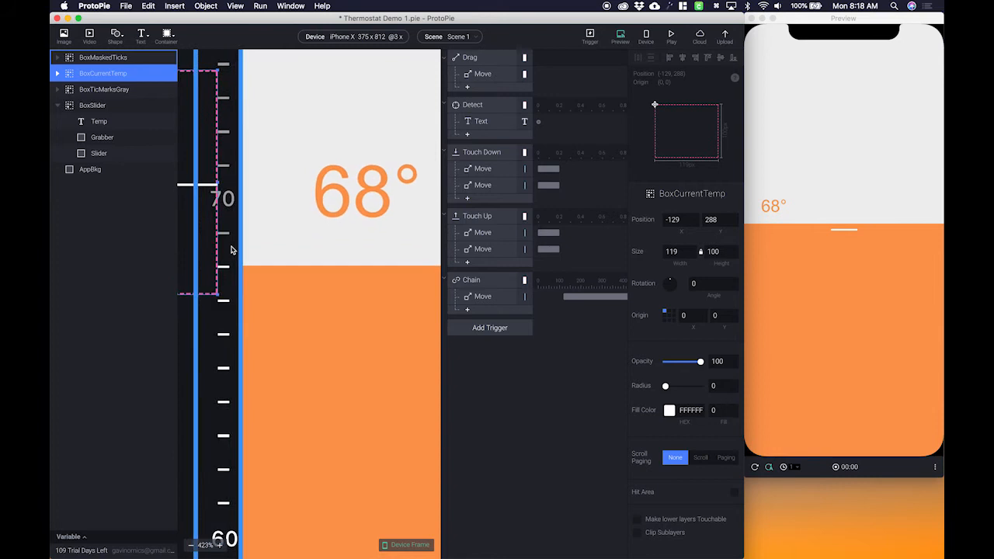
pyautogui.press('Down')
pyautogui.press('Down')
pyautogui.press('Down')
pyautogui.press('Down')
pyautogui.press('Left')
pyautogui.press('Left')
pyautogui.press('Up')
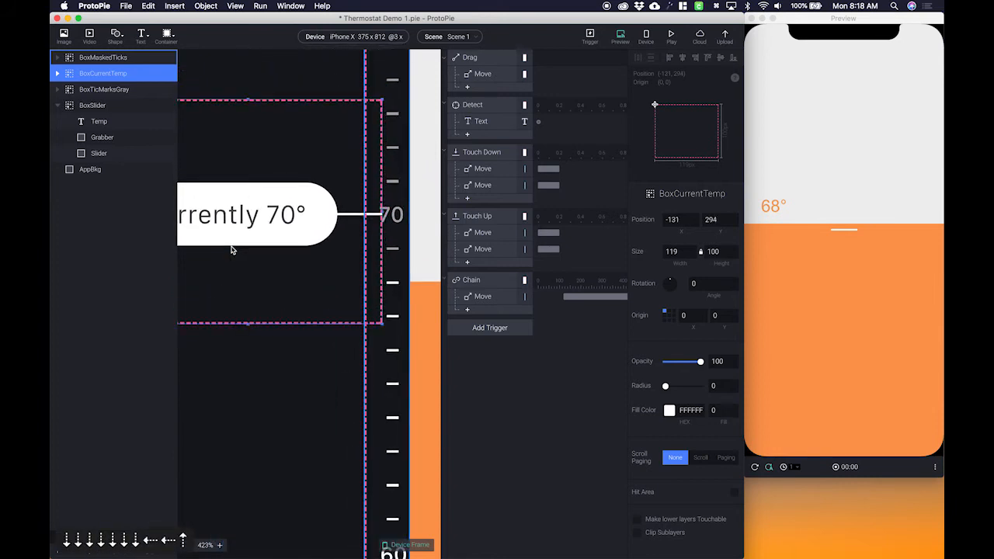
# Move the BoxCurrentTemp container horizontally back to the phone frame's right edge at X 256, keeping Y at 294.
pyautogui.scroll(-5, 231, 249)
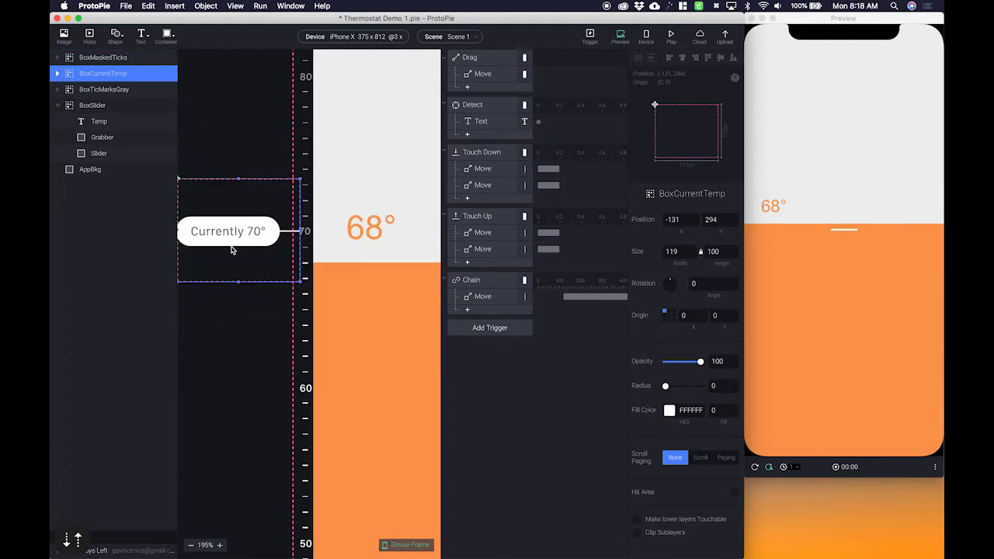
pyautogui.scroll(-5, 231, 249)
pyautogui.moveTo(213, 241); pyautogui.dragTo(314, 244)
pyautogui.press('space')
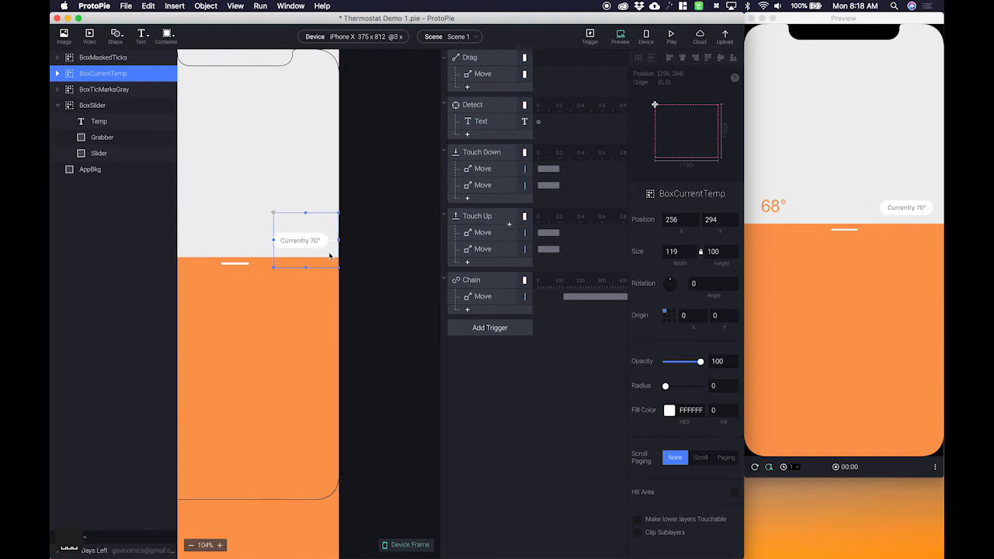
pyautogui.hscroll(-5, 329, 255)
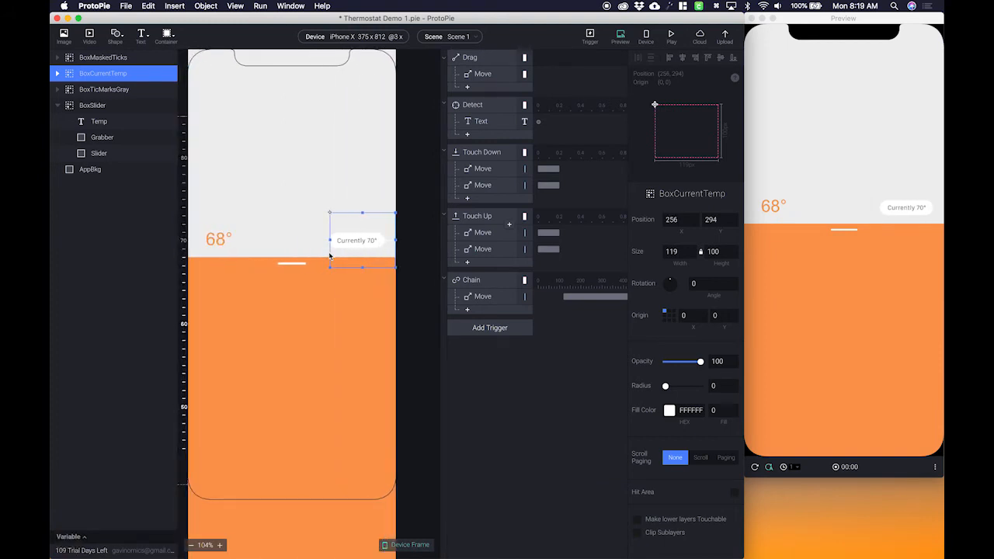
pyautogui.click(417, 238)
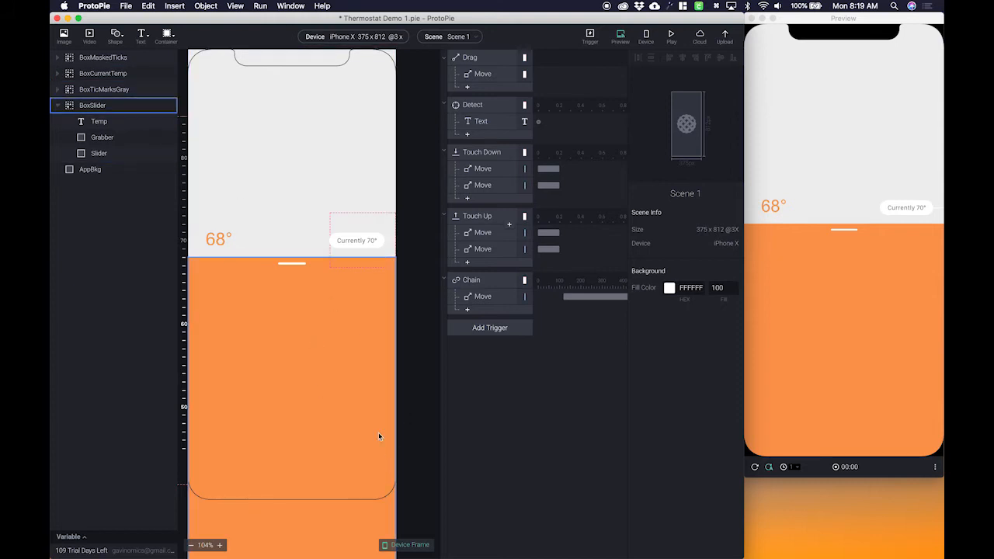
# Add a new container above BoxMaskedTicks, placed over the lower part of the orange slider area, and size it 44 × 44.
pyautogui.click(114, 61)
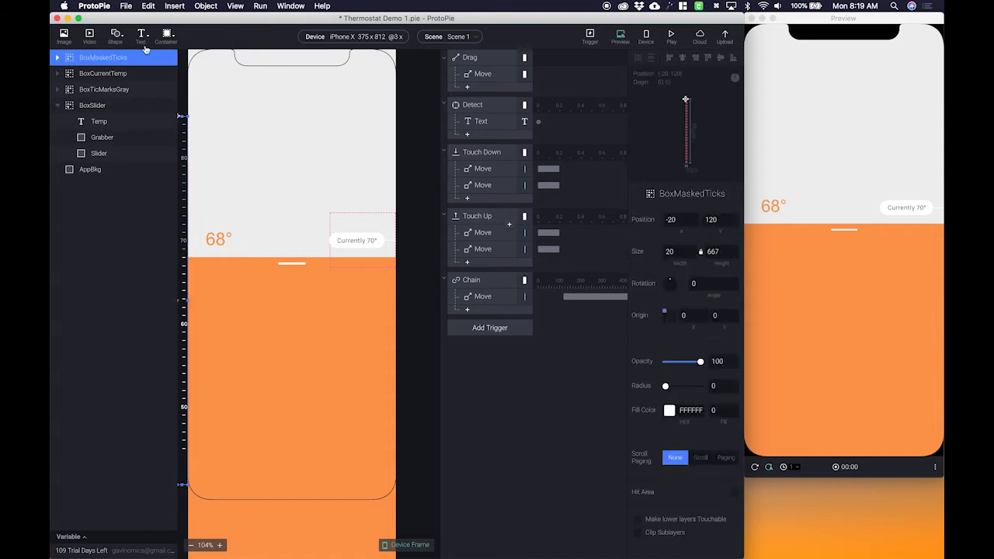
pyautogui.click(167, 35)
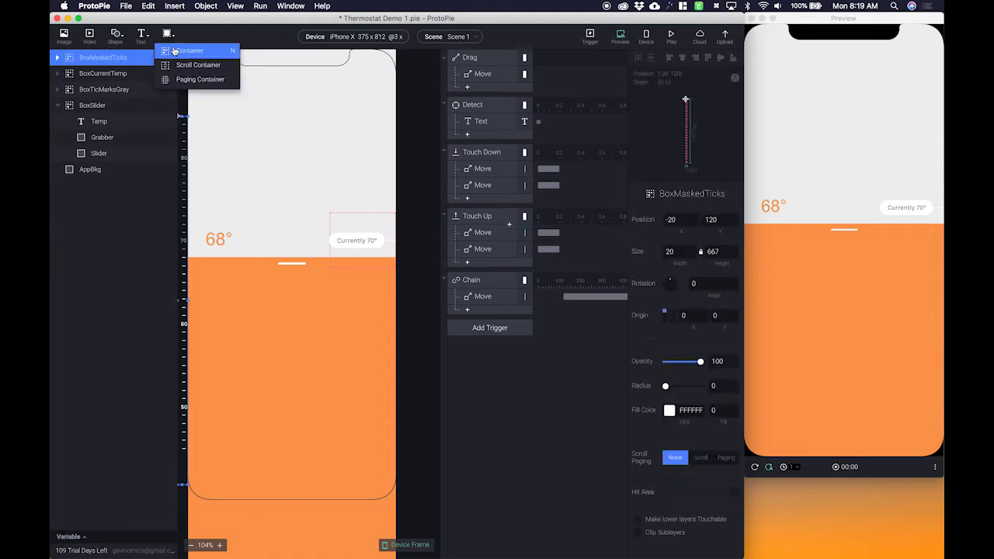
pyautogui.click(175, 50)
pyautogui.moveTo(202, 78); pyautogui.dragTo(366, 413)
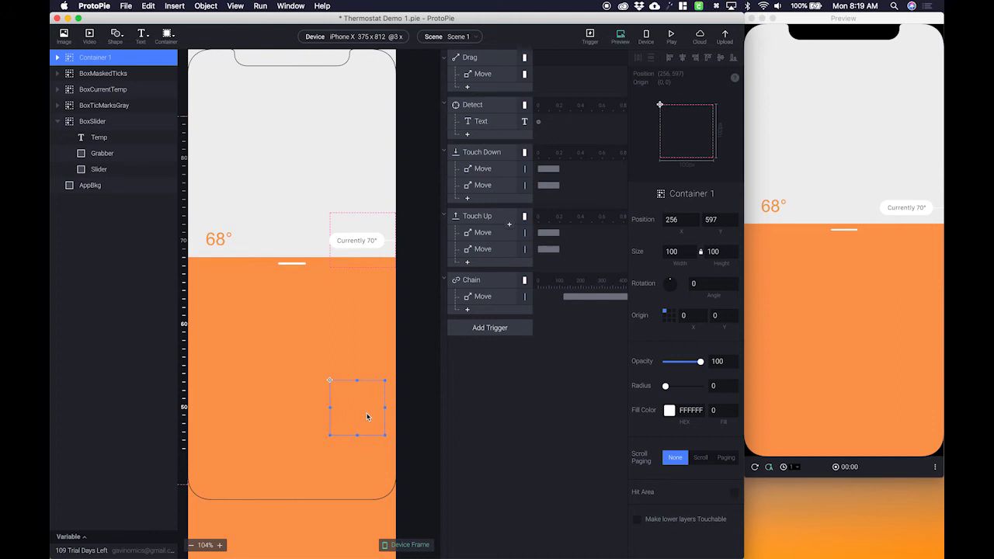
pyautogui.click(687, 253)
pyautogui.press('super+a')
pyautogui.write('44')
pyautogui.press('Tab')
pyautogui.write('44')
pyautogui.press('Tab')
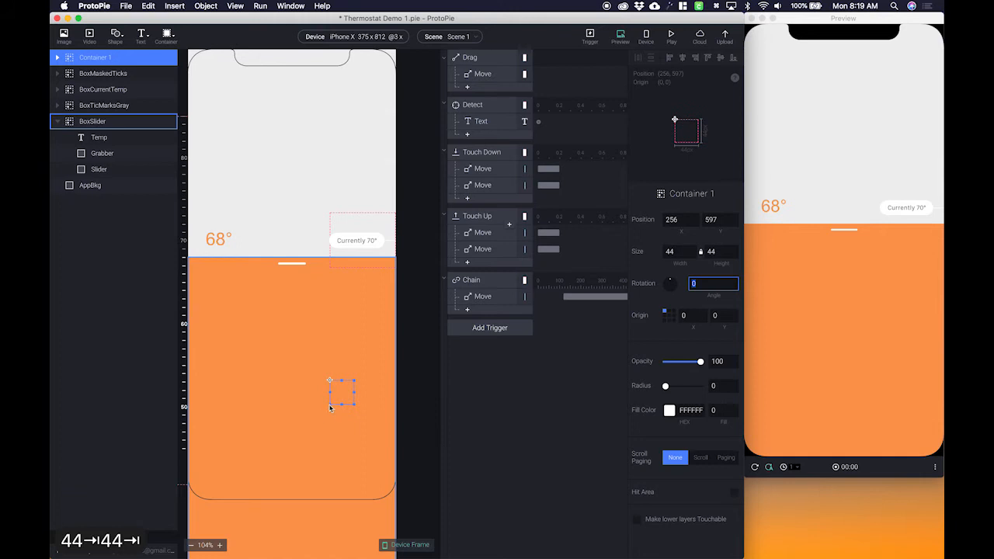
# Move the new container to the phone frame's right edge at X 331, Y 647 and rename it BtnPlus.
pyautogui.moveTo(338, 397); pyautogui.dragTo(380, 437)
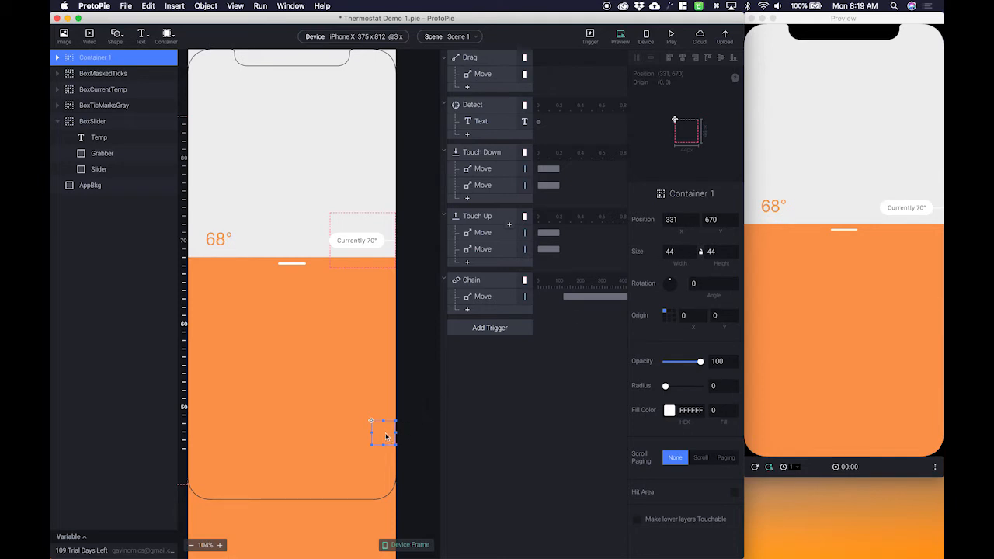
pyautogui.moveTo(386, 435); pyautogui.dragTo(386, 422)
pyautogui.doubleClick(106, 57)
pyautogui.write('Btn')
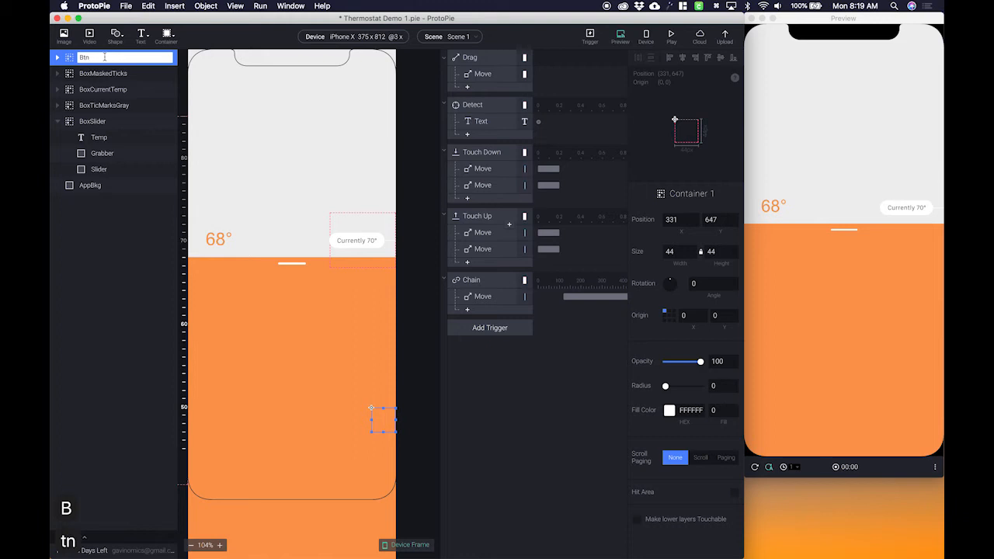
pyautogui.write('Plus')
pyautogui.press('Return')
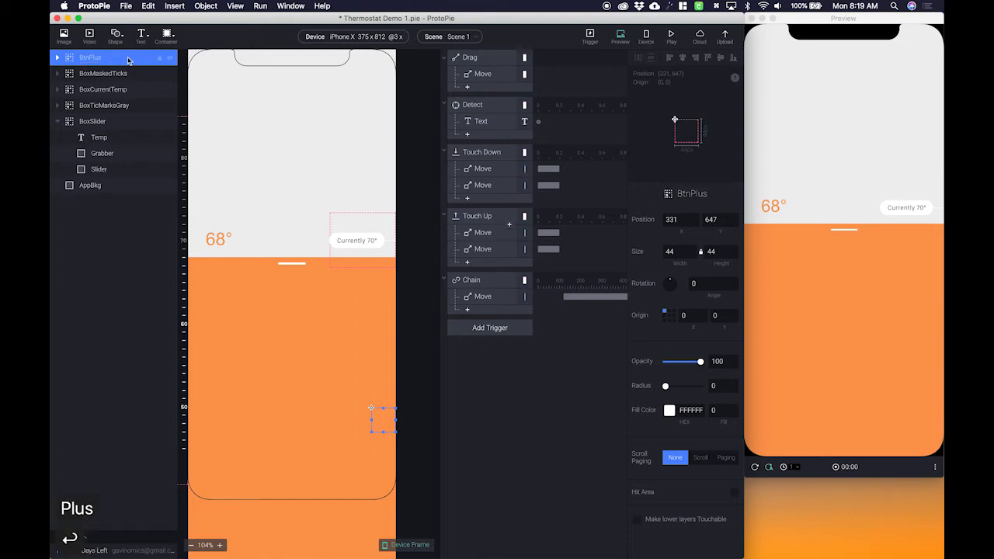
# Duplicate BtnPlus, rename the copy BtnMinus, and order it directly beneath BtnPlus in the layer stack.
pyautogui.press('super+c')
pyautogui.press('super+v')
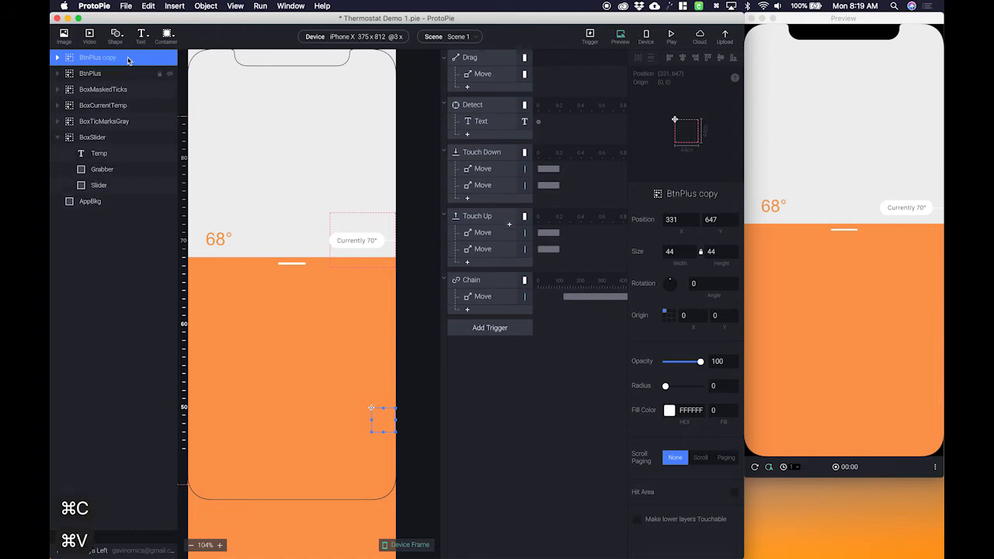
pyautogui.doubleClick(113, 58)
pyautogui.press('Right')
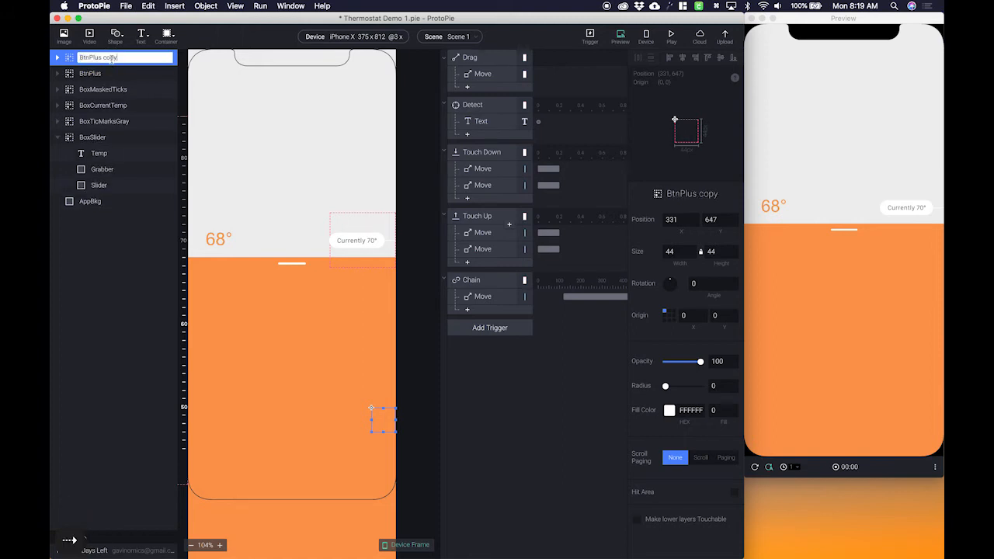
pyautogui.press('BackSpace')
pyautogui.press('BackSpace')
pyautogui.press('BackSpace')
pyautogui.press('BackSpace')
pyautogui.press('BackSpace')
pyautogui.press('BackSpace')
pyautogui.press('BackSpace')
pyautogui.press('BackSpace')
pyautogui.press('BackSpace')
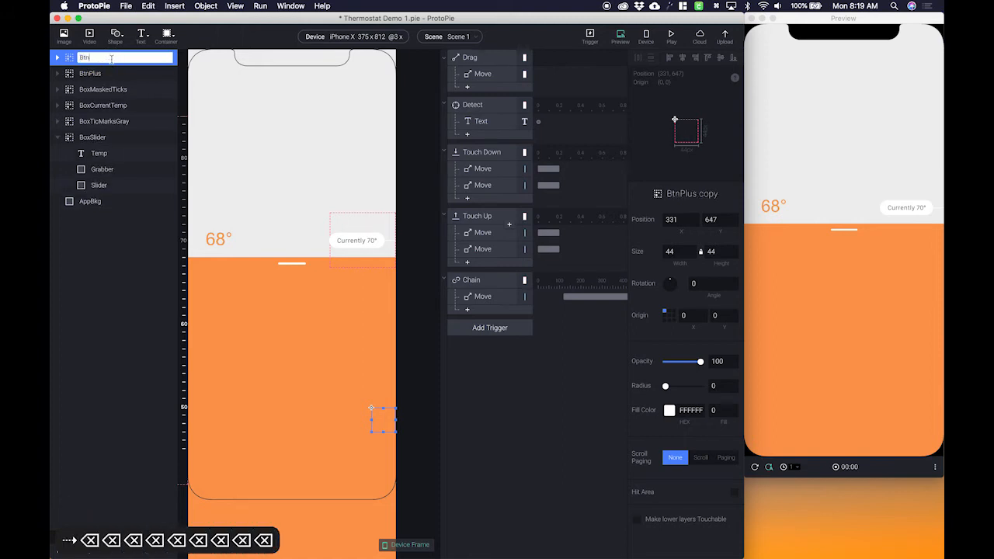
pyautogui.write('Minus')
pyautogui.press('Return')
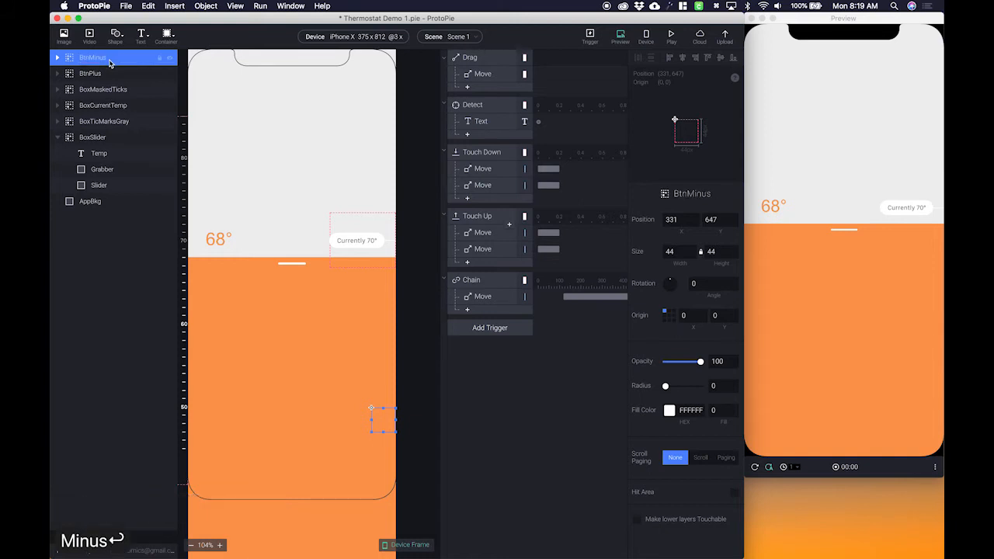
pyautogui.moveTo(109, 62); pyautogui.dragTo(102, 82)
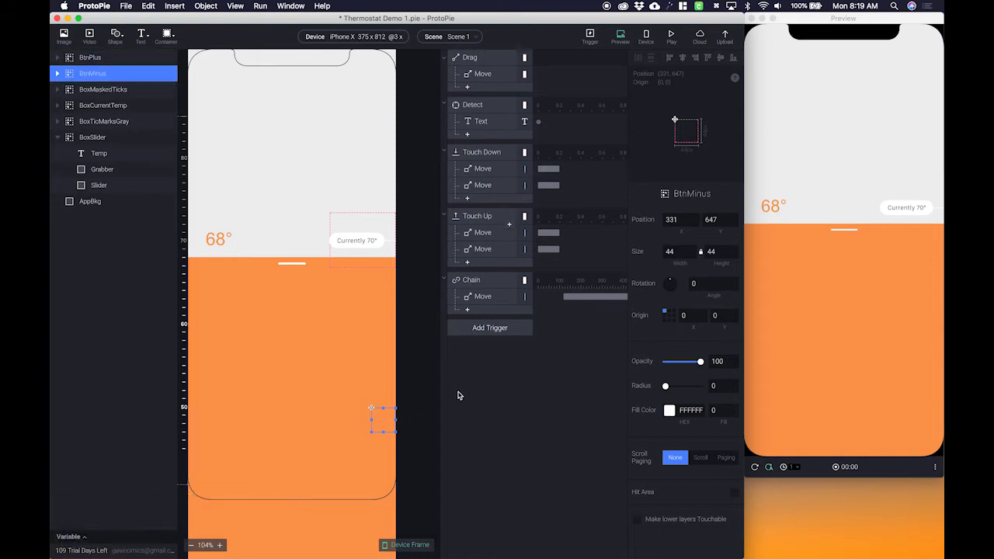
# Move the BtnMinus container down to Y 699, leaving a small gap beneath BtnPlus and keeping X at 331.
pyautogui.moveTo(381, 417); pyautogui.dragTo(382, 451)
pyautogui.moveTo(383, 453); pyautogui.dragTo(380, 430)
pyautogui.press('Down')
pyautogui.press('Down')
pyautogui.press('Down')
pyautogui.press('Down')
pyautogui.press('Down')
pyautogui.press('Down')
pyautogui.press('Down')
pyautogui.press('Down')
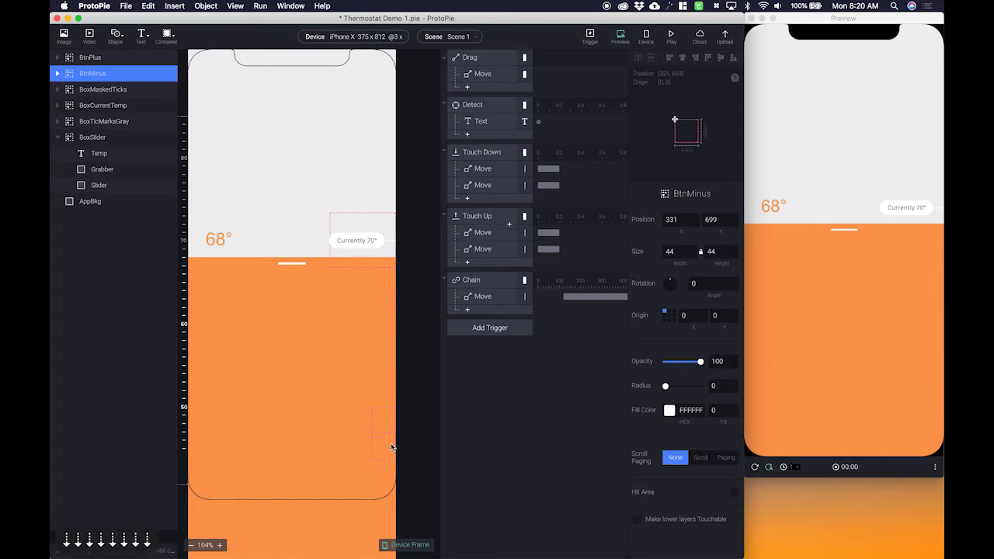
# Shift BtnPlus and BtnMinus together inward from the phone frame's right edge to X 315.5.
pyautogui.keyDown('shift'); pyautogui.click(384, 422); pyautogui.keyUp('shift')
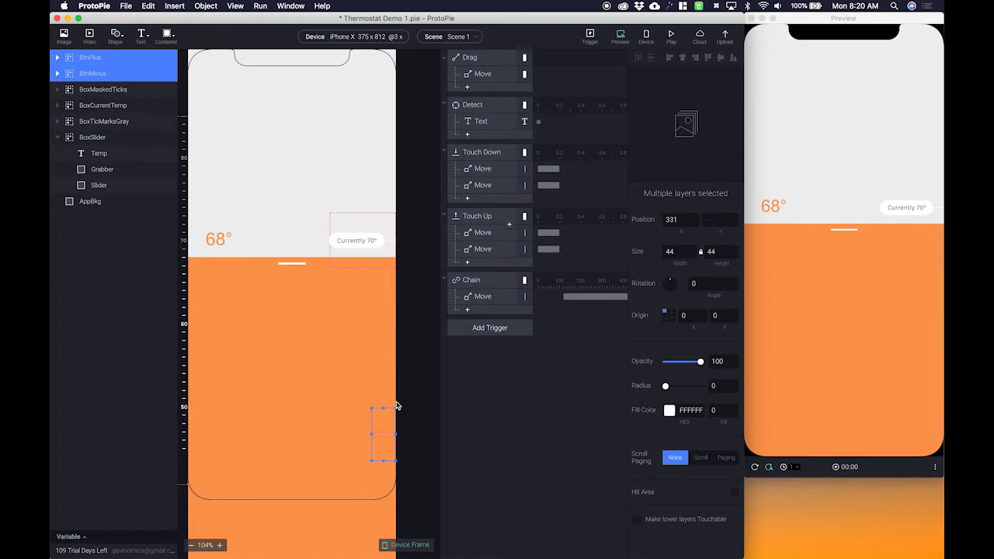
pyautogui.hotkey('shift', 'Left')
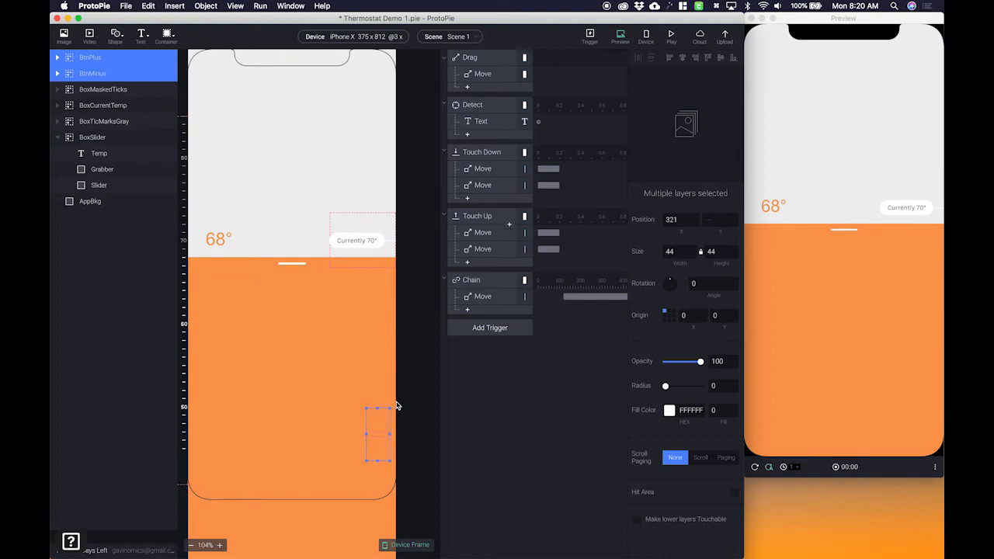
pyautogui.press('Left')
pyautogui.press('Left')
pyautogui.press('Left')
pyautogui.press('Left')
pyautogui.press('Left')
pyautogui.press('Left')
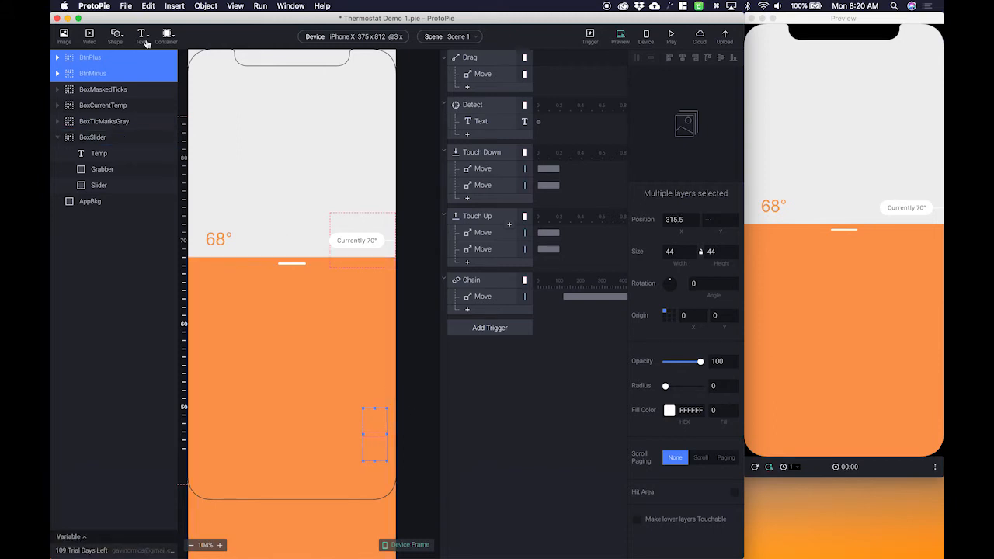
# Add a rectangle sized 44 × 44 over the BtnPlus container at X 315.5, Y 649.
pyautogui.click(94, 63)
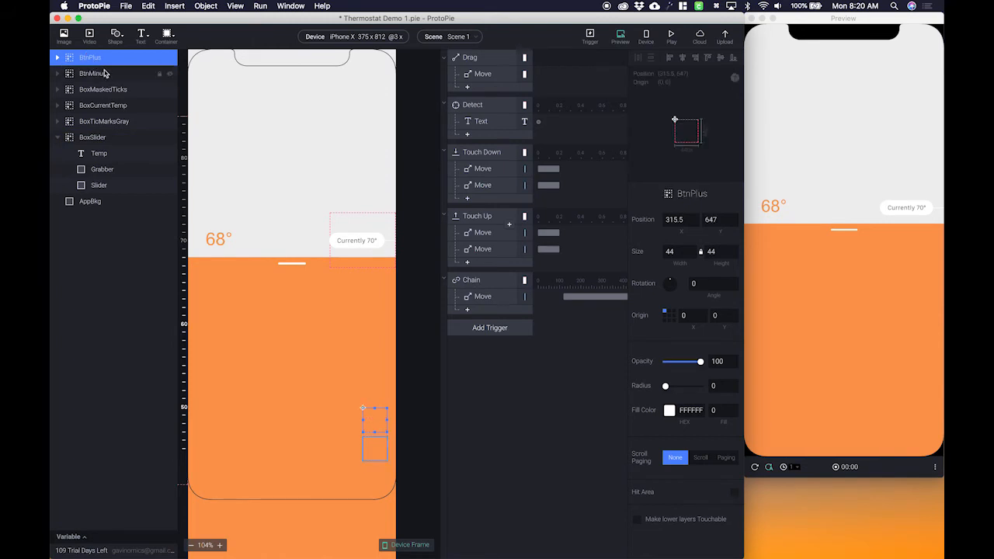
pyautogui.click(105, 74)
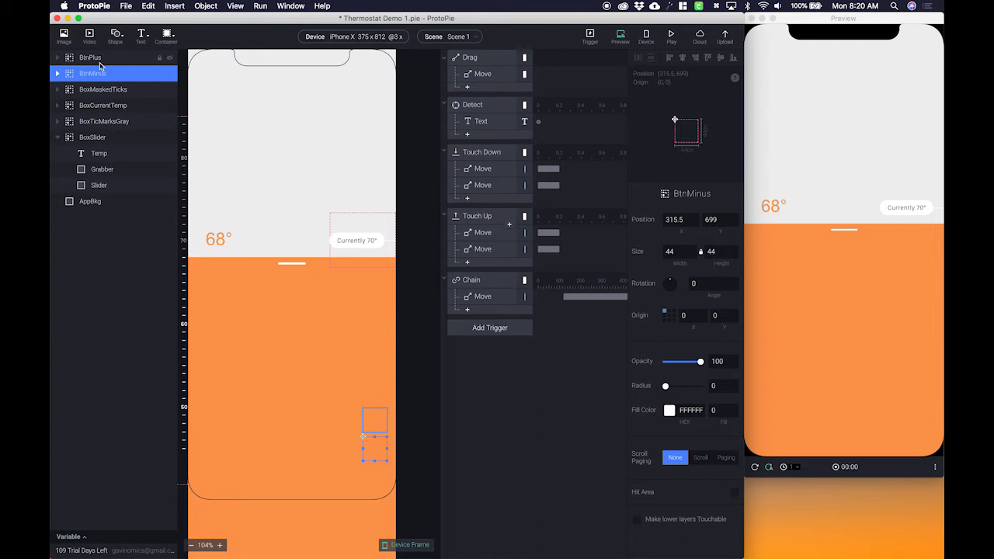
pyautogui.click(82, 62)
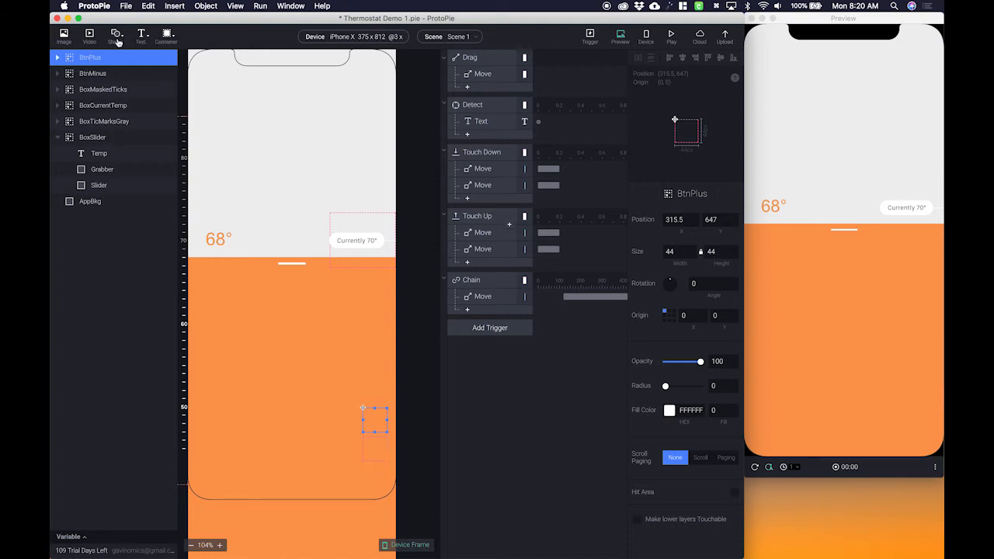
pyautogui.click(118, 41)
pyautogui.click(139, 53)
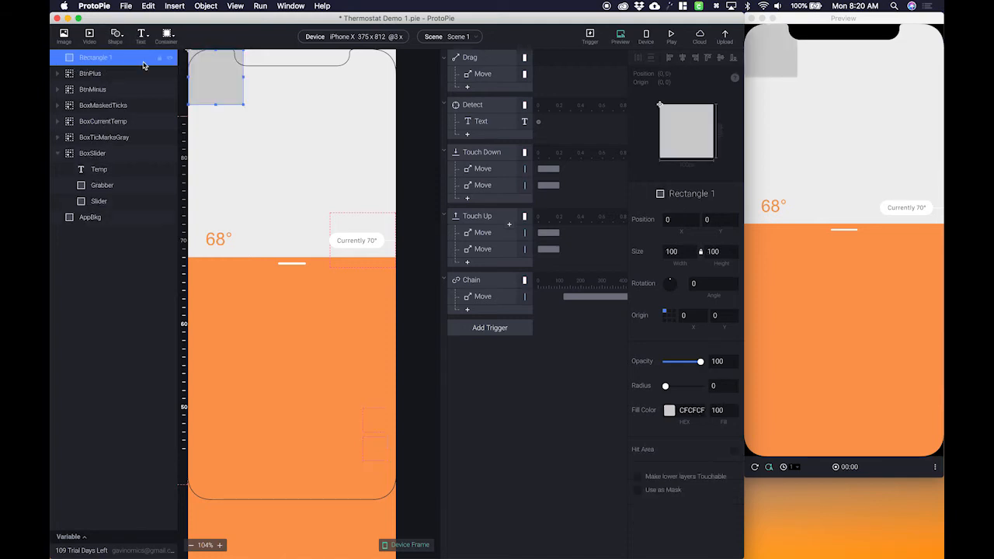
pyautogui.moveTo(217, 87); pyautogui.dragTo(387, 435)
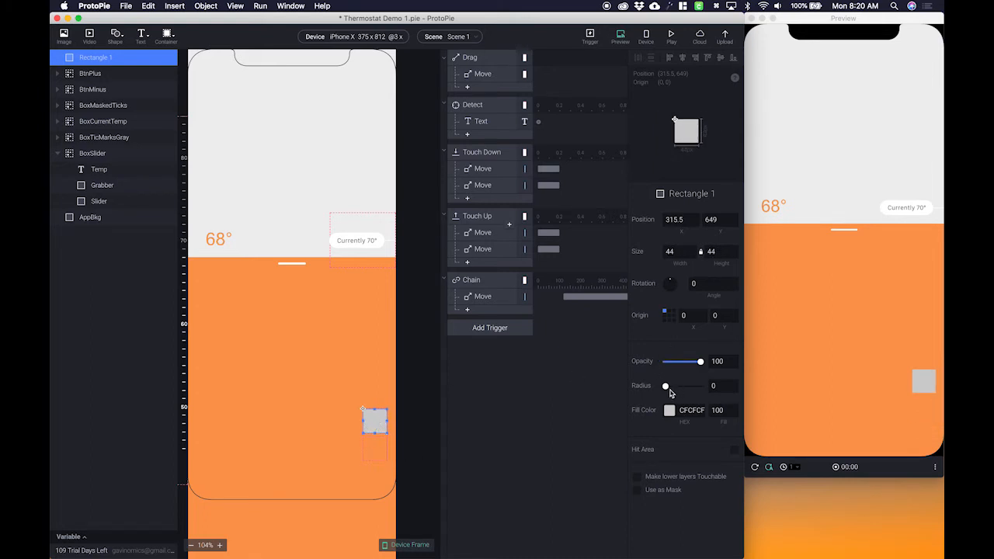
# Round the rectangle into a circle with radius 100 and fill it with white, FFFFFF.
pyautogui.moveTo(665, 385); pyautogui.dragTo(727, 388)
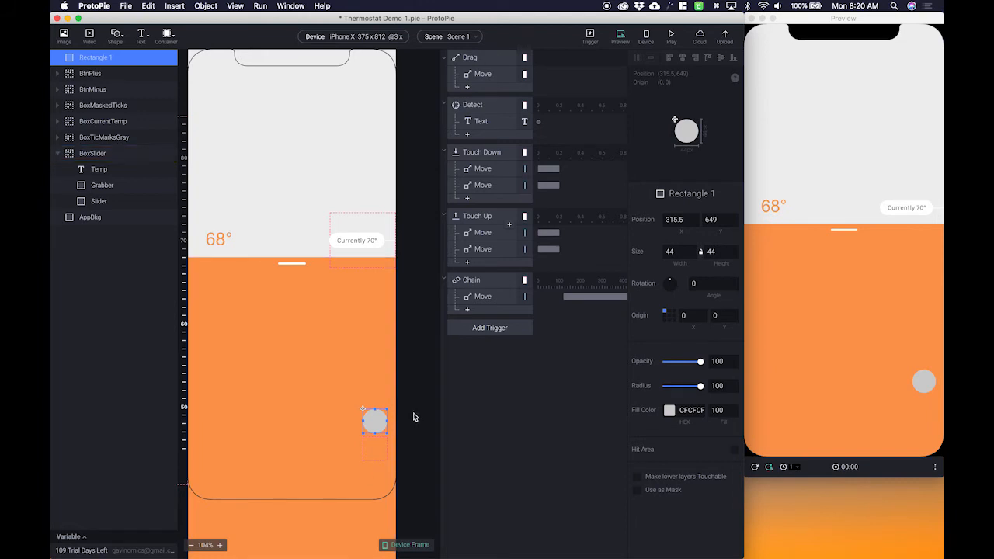
pyautogui.click(669, 411)
pyautogui.click(545, 494)
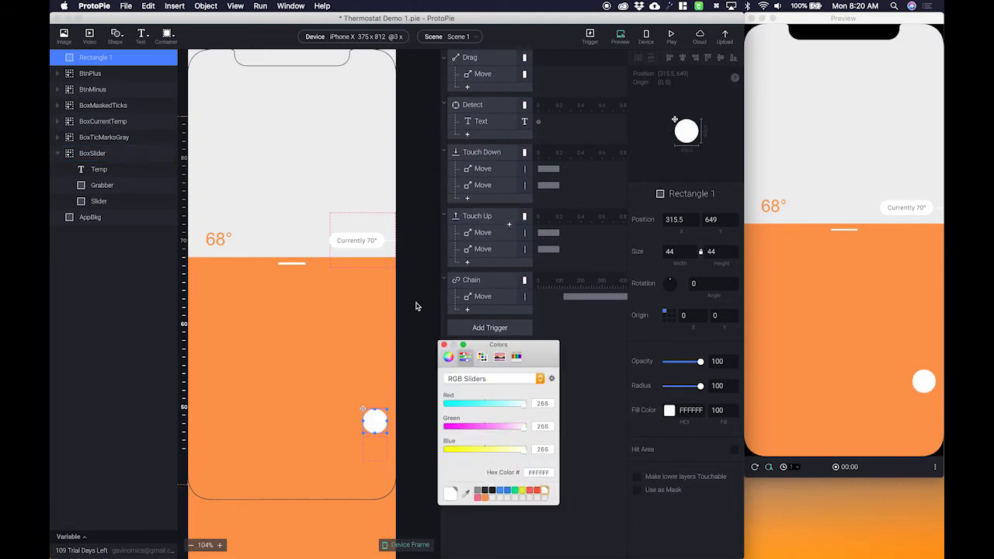
pyautogui.click(444, 344)
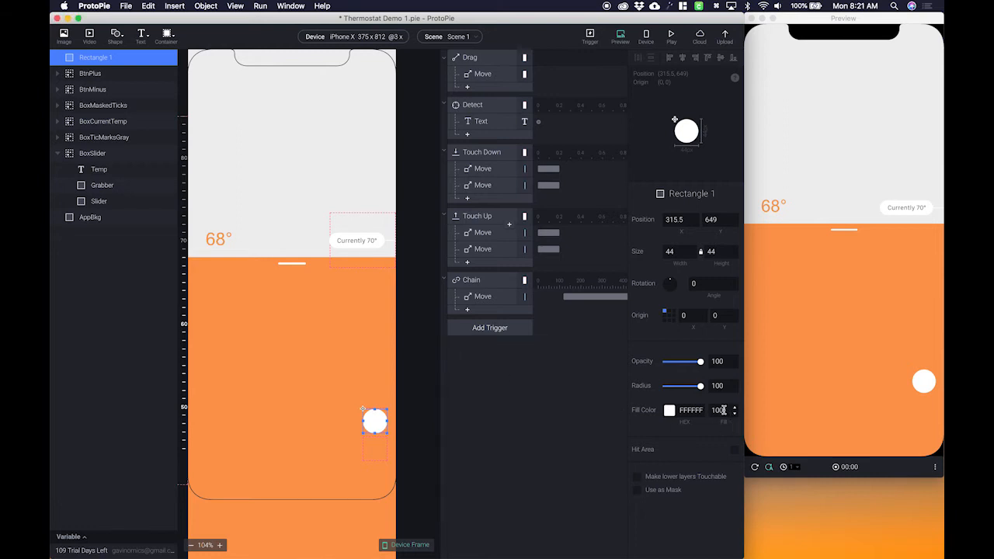
# Set the white circle's opacity to 0 and align it exactly with the BtnPlus container at Y 647.
pyautogui.click(723, 362)
pyautogui.press('super+a')
pyautogui.write('0')
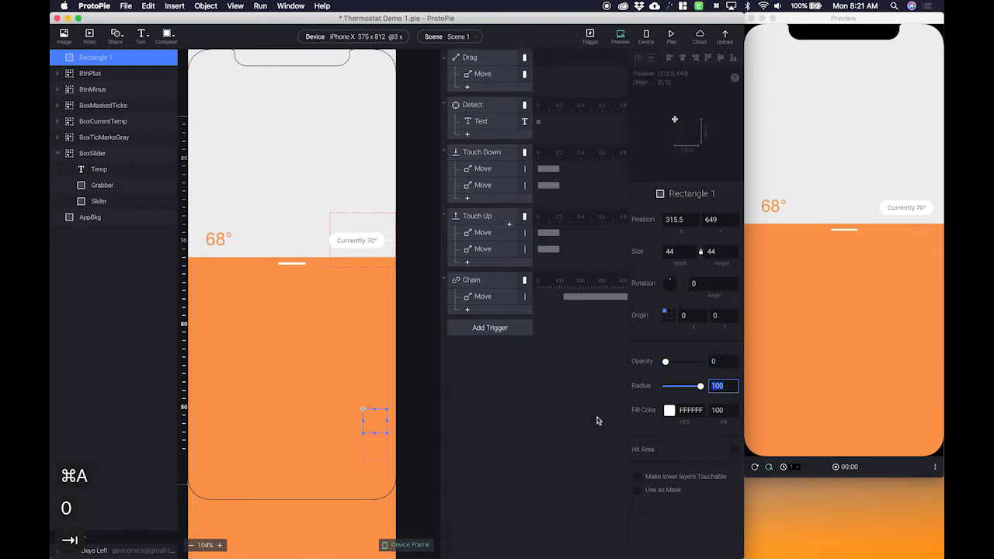
pyautogui.click(422, 413)
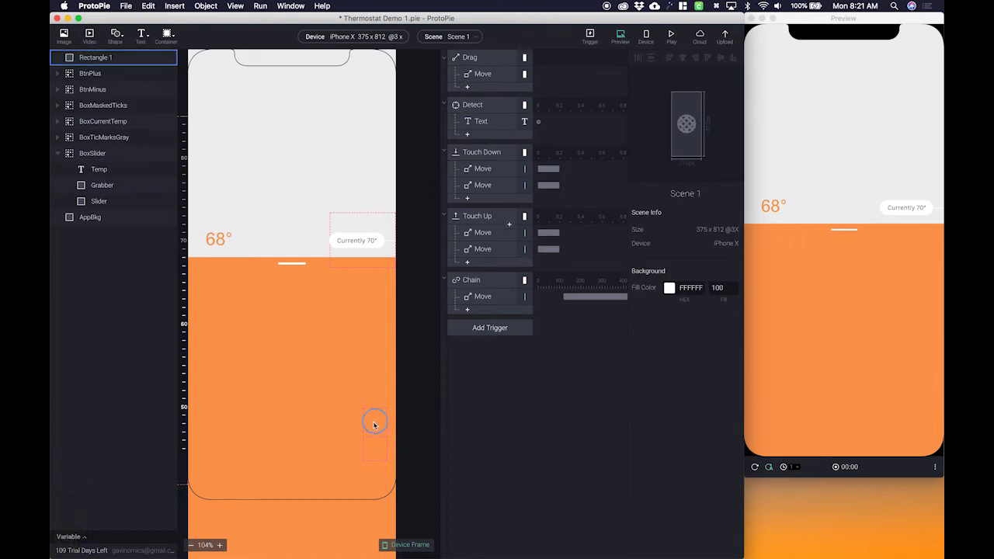
pyautogui.scroll(5, 373, 424)
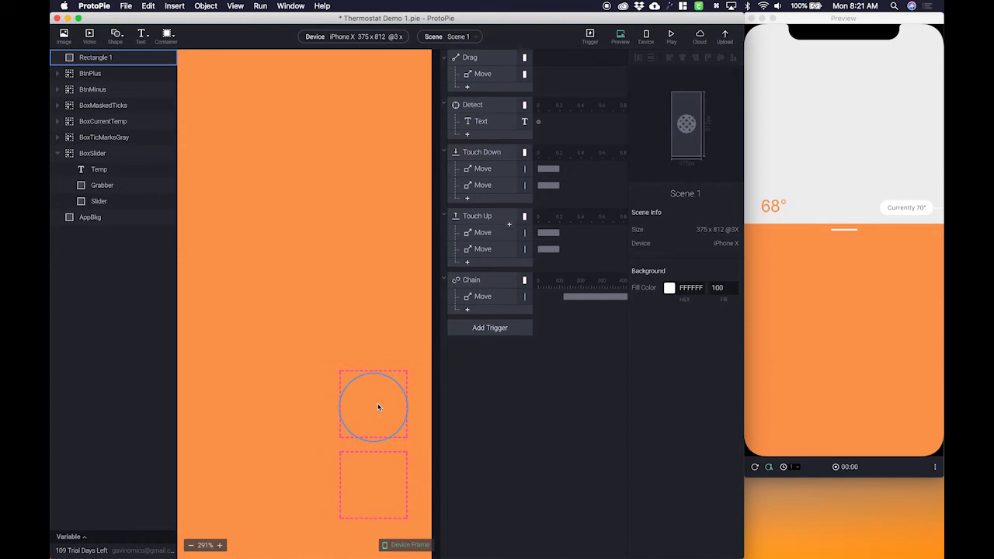
pyautogui.click(373, 411)
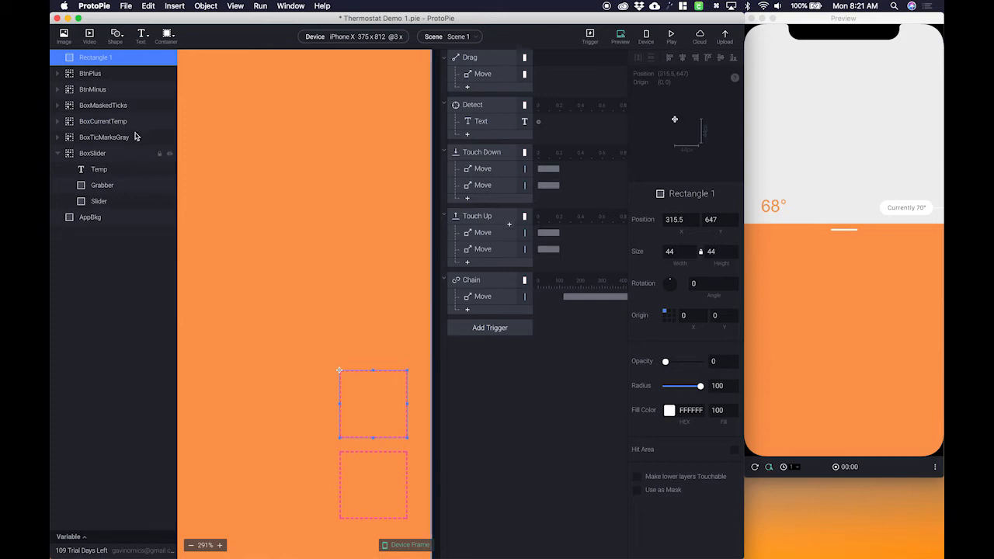
# Rename the transparent circle layer BtnPlusBkg and nest it inside the BtnPlus container.
pyautogui.doubleClick(92, 63)
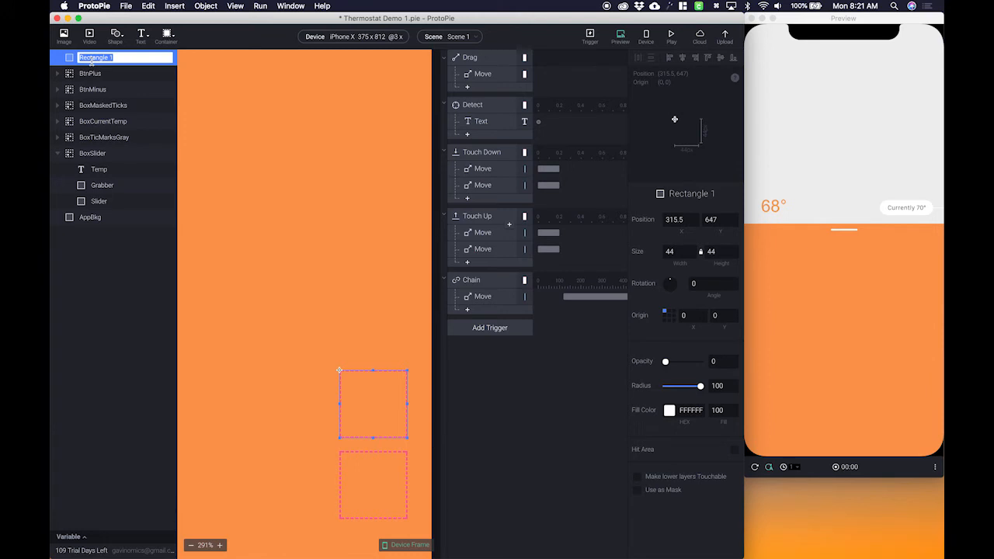
pyautogui.write('B')
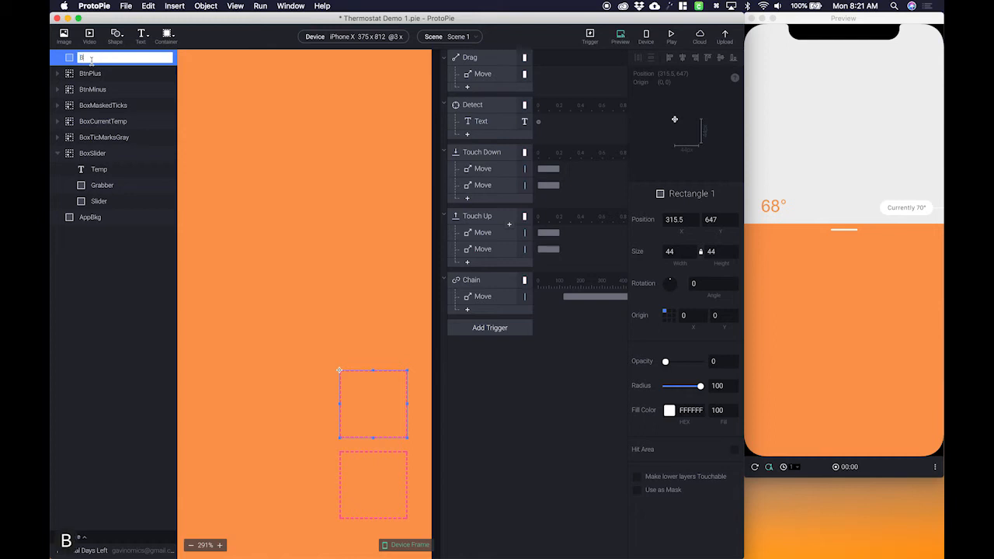
pyautogui.write('tnPlusB')
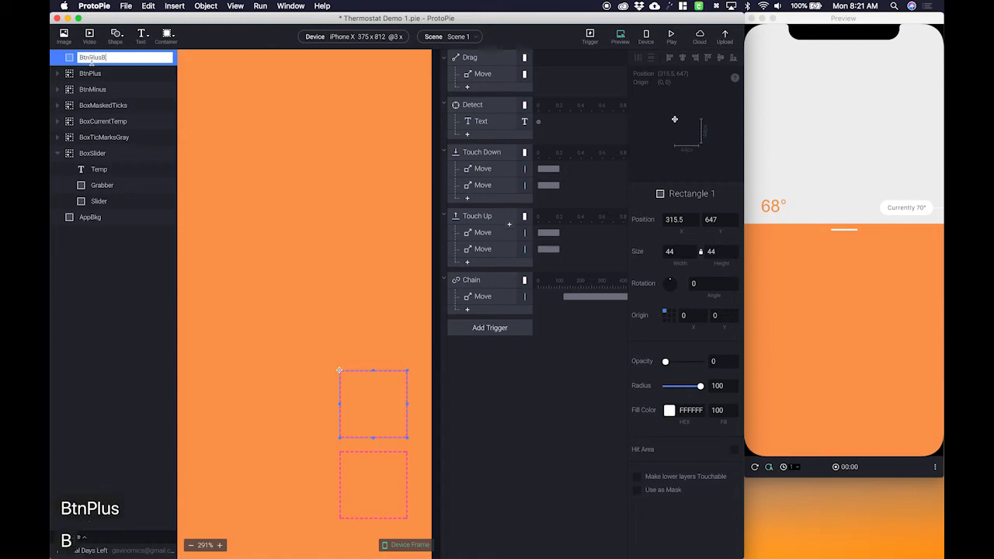
pyautogui.write('kh')
pyautogui.press('BackSpace')
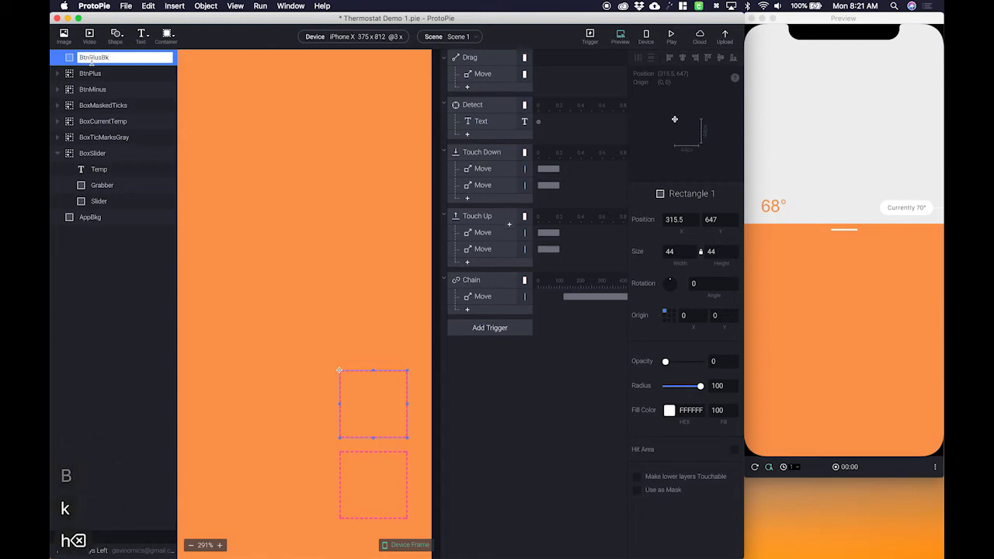
pyautogui.write('g')
pyautogui.press('Return')
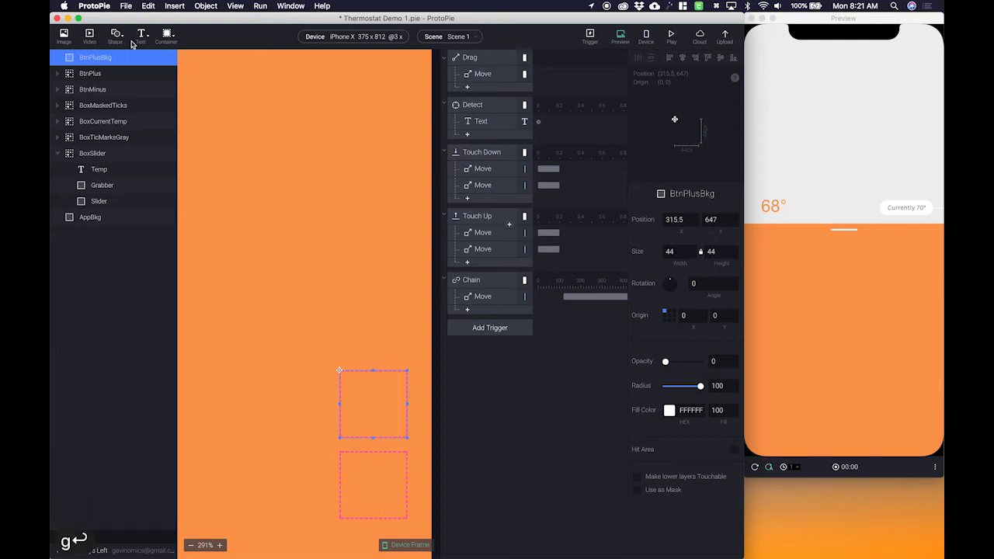
pyautogui.moveTo(116, 62)
pyautogui.mouseDown()
pyautogui.moveTo(113, 83)
pyautogui.moveTo(111, 73)
pyautogui.mouseUp()
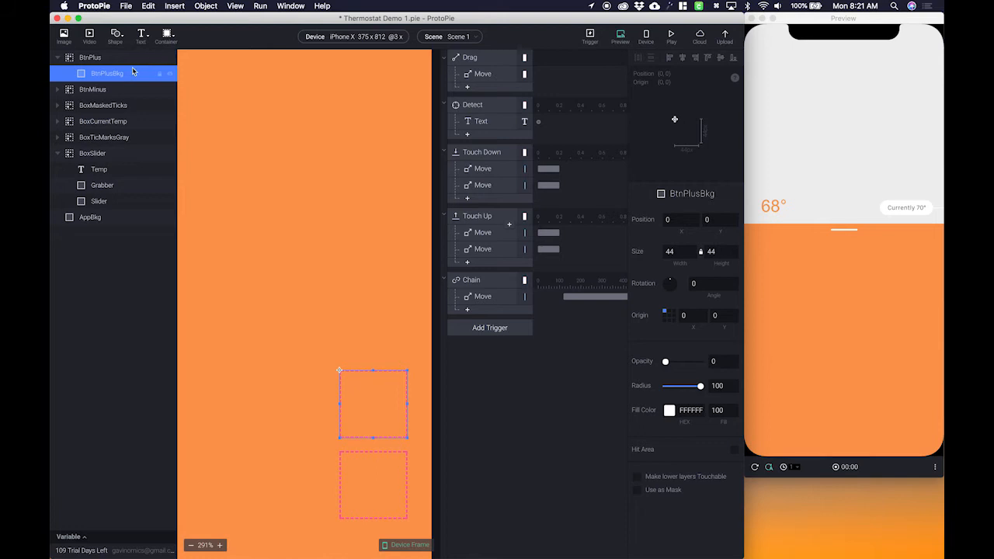
# Add a rectangle inside the BtnPlus container.
pyautogui.click(116, 37)
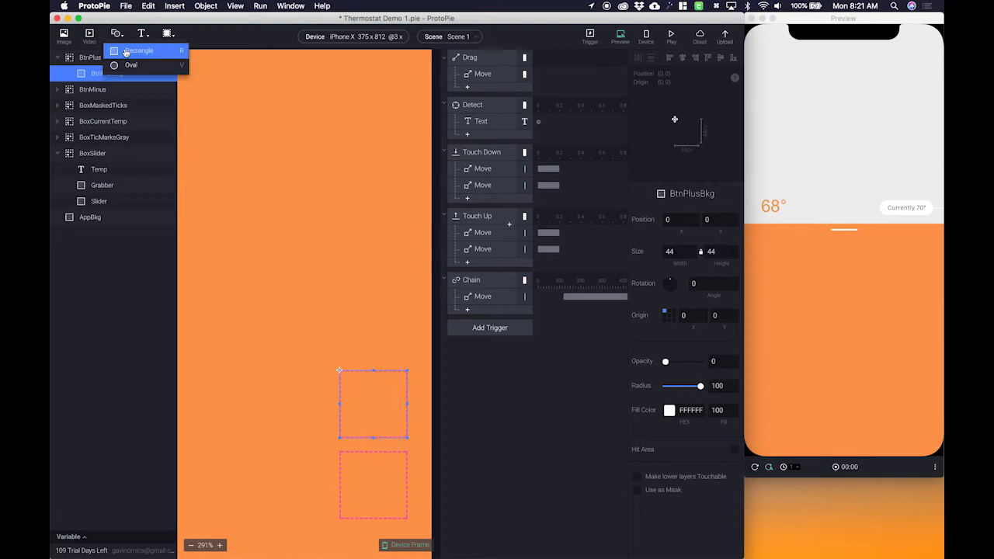
pyautogui.click(127, 50)
pyautogui.moveTo(388, 433); pyautogui.dragTo(342, 382)
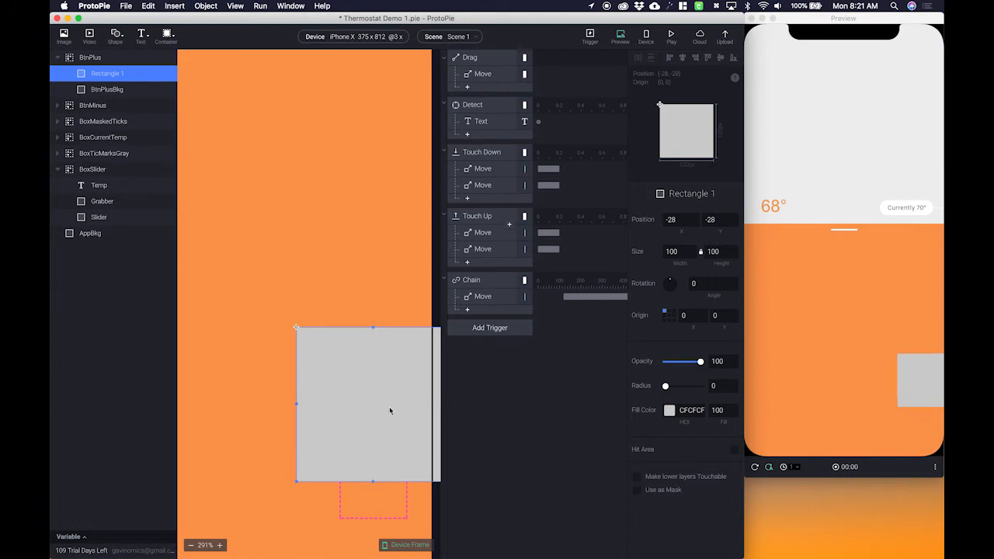
pyautogui.hscroll(1, 335, 396)
pyautogui.hscroll(1, 336, 396)
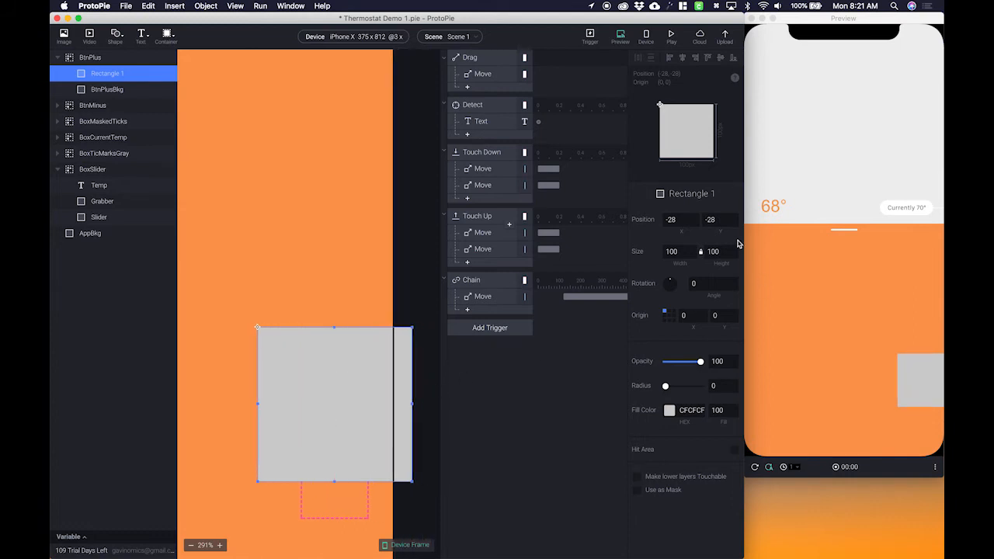
# Resize the new rectangle in BtnPlus into a thin vertical line, 1 wide and 20 high.
pyautogui.click(679, 251)
pyautogui.click(712, 253)
pyautogui.doubleClick(685, 253)
pyautogui.write('1')
pyautogui.press('Return')
pyautogui.click(720, 251)
pyautogui.write('20')
pyautogui.press('Return')
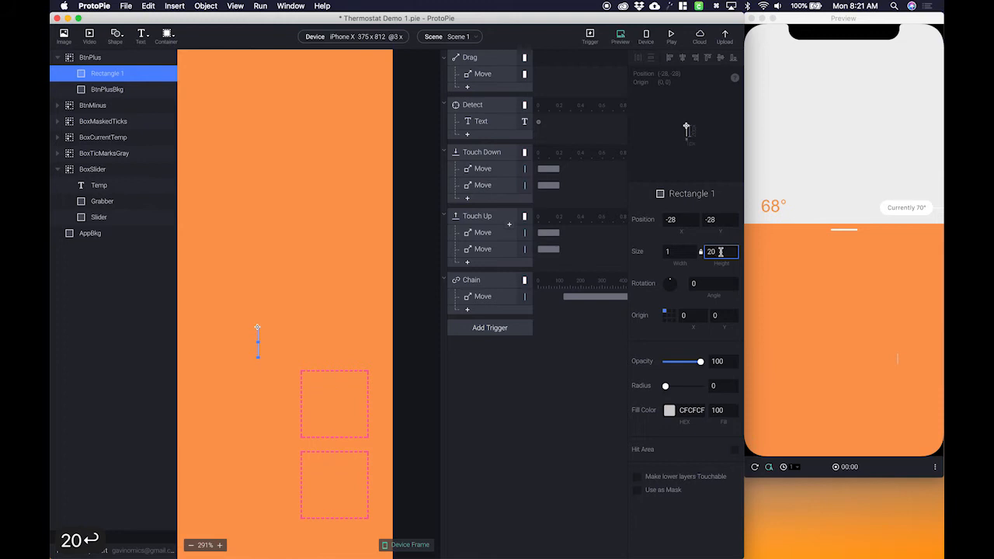
# Centre the vertical line in the BtnPlus container at X 21, Y 12 and set its radius to 95.
pyautogui.moveTo(260, 349); pyautogui.dragTo(334, 412)
pyautogui.moveTo(665, 386); pyautogui.dragTo(699, 387)
pyautogui.click(366, 377)
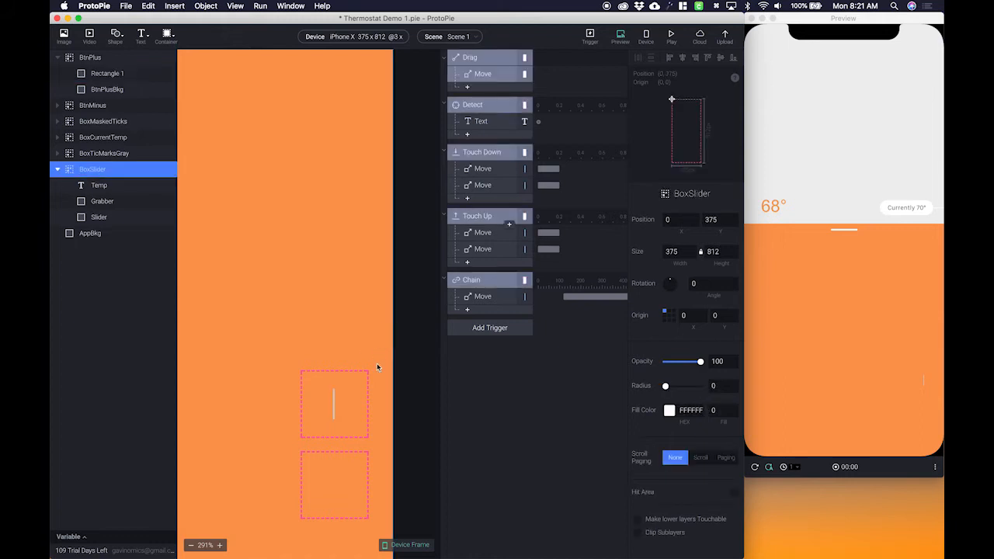
# Fill the vertical line in BtnPlus with white, FFFFFF.
pyautogui.click(334, 406)
pyautogui.click(333, 403)
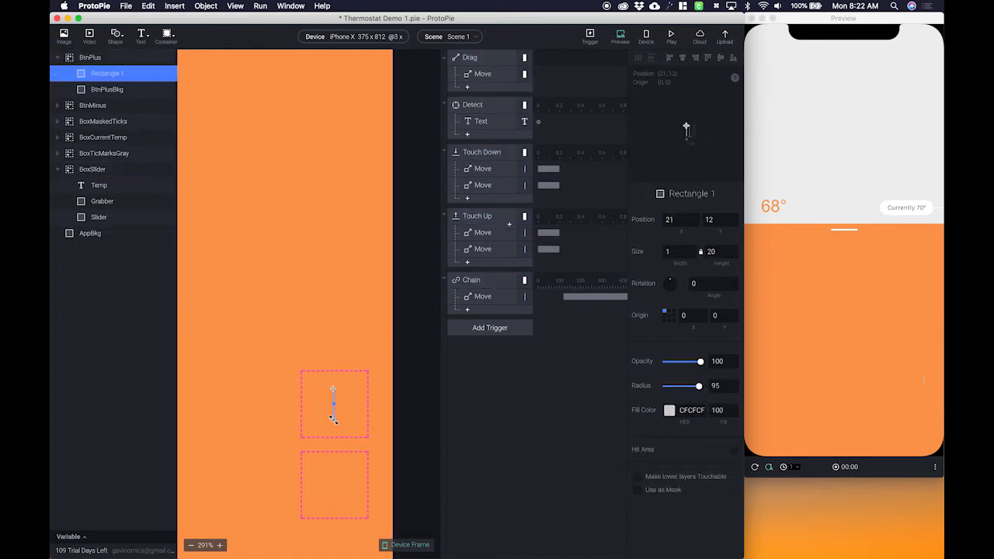
pyautogui.click(670, 410)
pyautogui.click(545, 491)
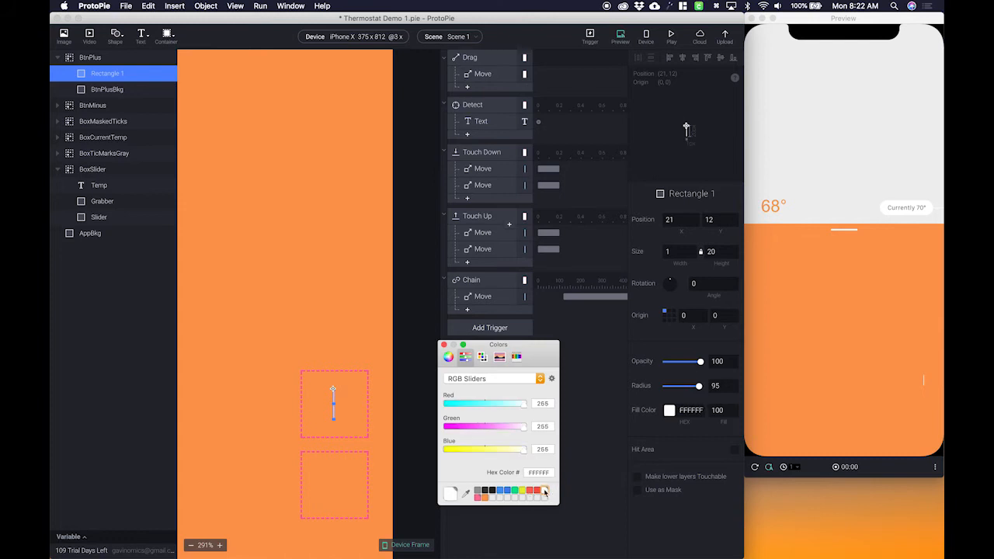
pyautogui.click(445, 345)
# Rename the white vertical line's layer Line1.
pyautogui.press('super+c')
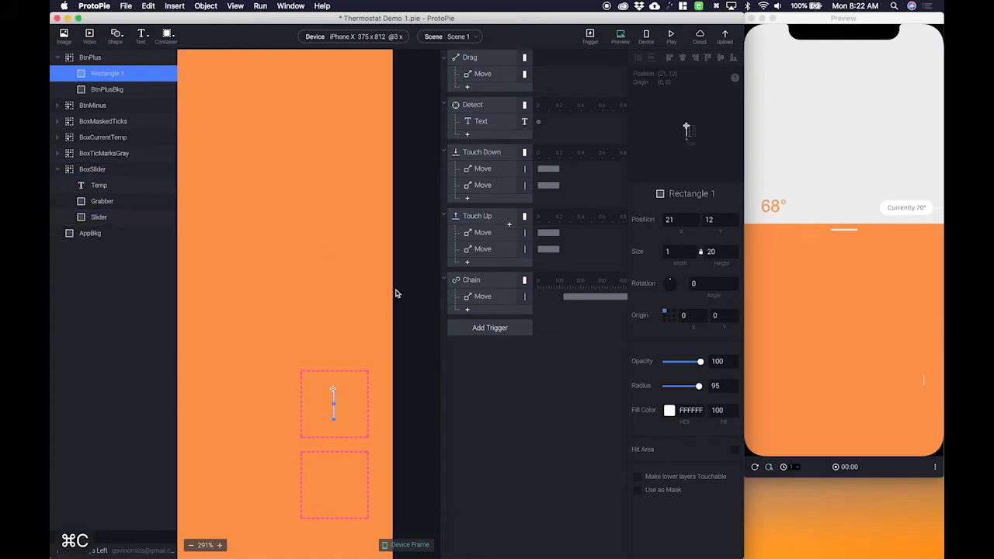
pyautogui.doubleClick(111, 76)
pyautogui.write('Line1')
pyautogui.press('Return')
# Duplicate Line1 inside the BtnPlus container and rename the copy Line2.
pyautogui.press('super+c')
pyautogui.press('super+v')
pyautogui.doubleClick(110, 75)
pyautogui.press('Right')
pyautogui.press('BackSpace')
pyautogui.press('BackSpace')
pyautogui.press('BackSpace')
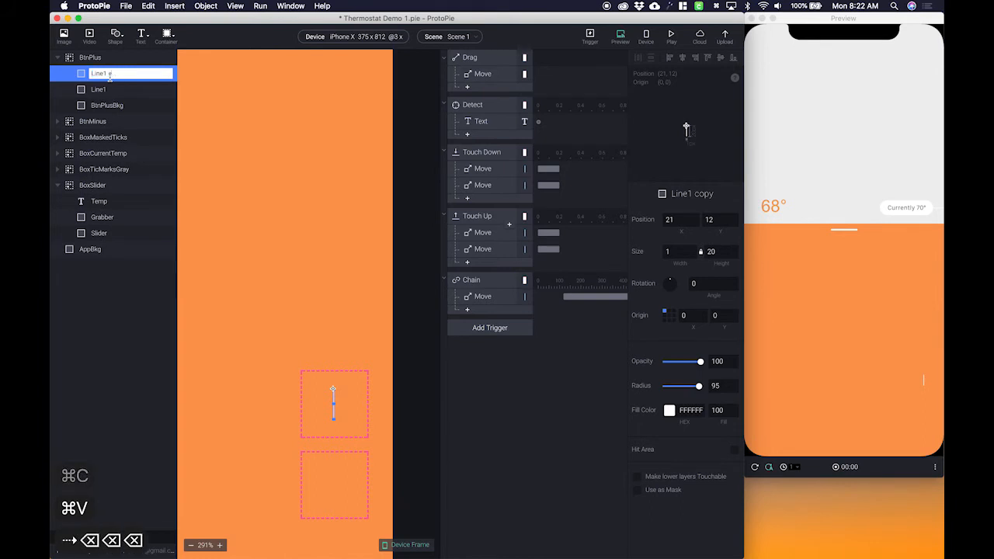
pyautogui.press('BackSpace')
pyautogui.press('BackSpace')
pyautogui.press('BackSpace')
pyautogui.write('2')
pyautogui.press('Return')
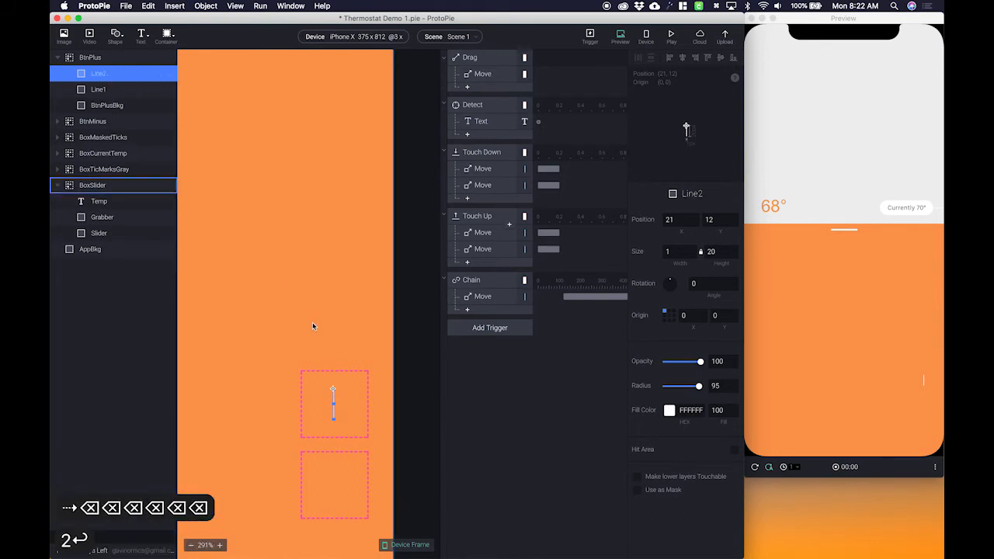
# Set Line2's rotation to 90 degrees.
pyautogui.click(700, 283)
pyautogui.press('super+a')
pyautogui.write('90')
pyautogui.press('Return')
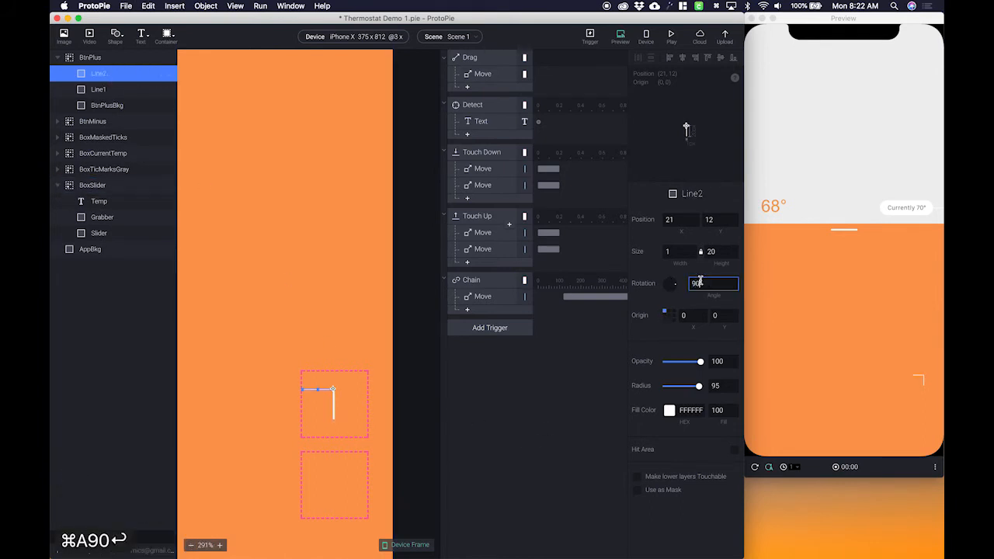
pyautogui.click(399, 344)
pyautogui.click(320, 394)
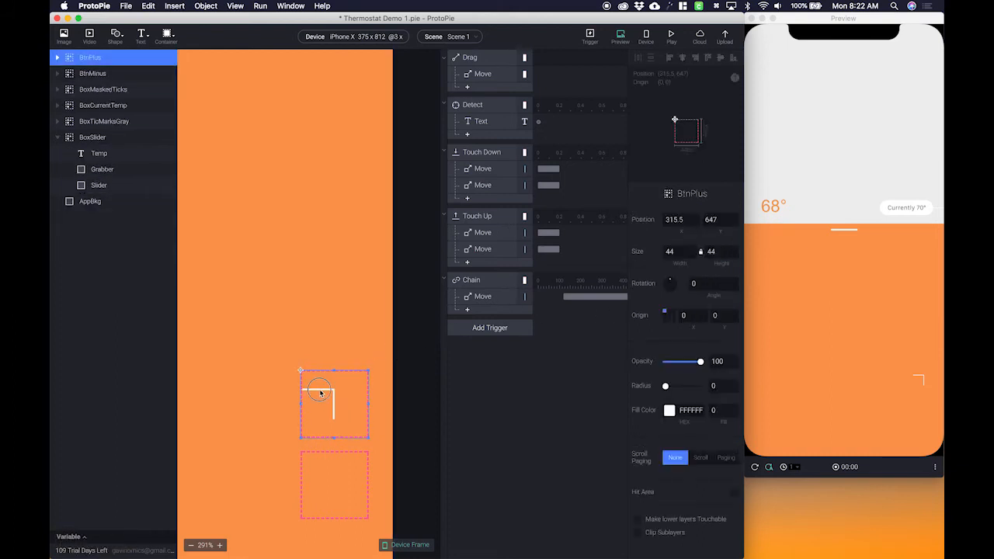
pyautogui.doubleClick(320, 393)
pyautogui.moveTo(327, 394); pyautogui.dragTo(335, 404)
pyautogui.press('super+z')
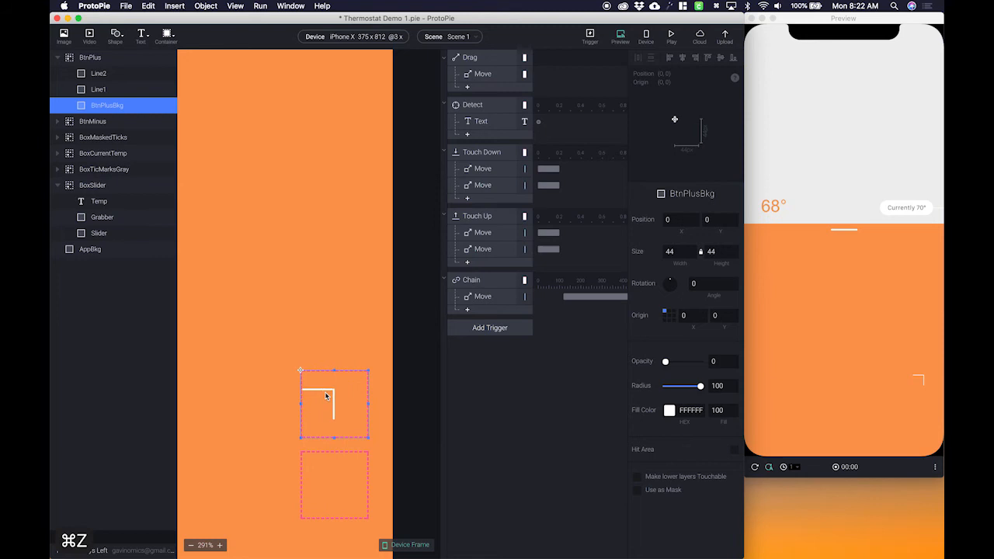
# Move Line2 across the middle of Line1 at X 31, Y 21 to form a plus icon.
pyautogui.click(315, 391)
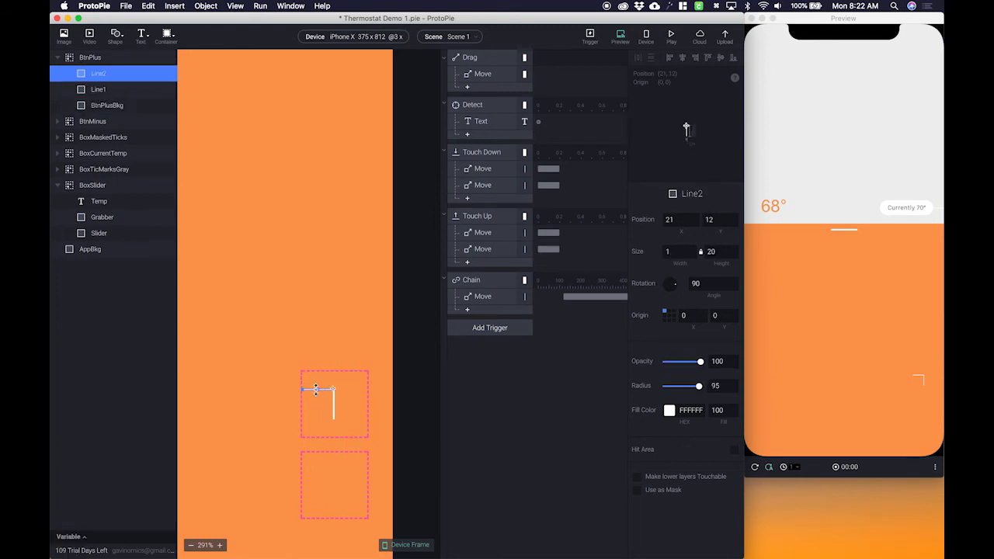
pyautogui.moveTo(333, 390); pyautogui.dragTo(332, 401)
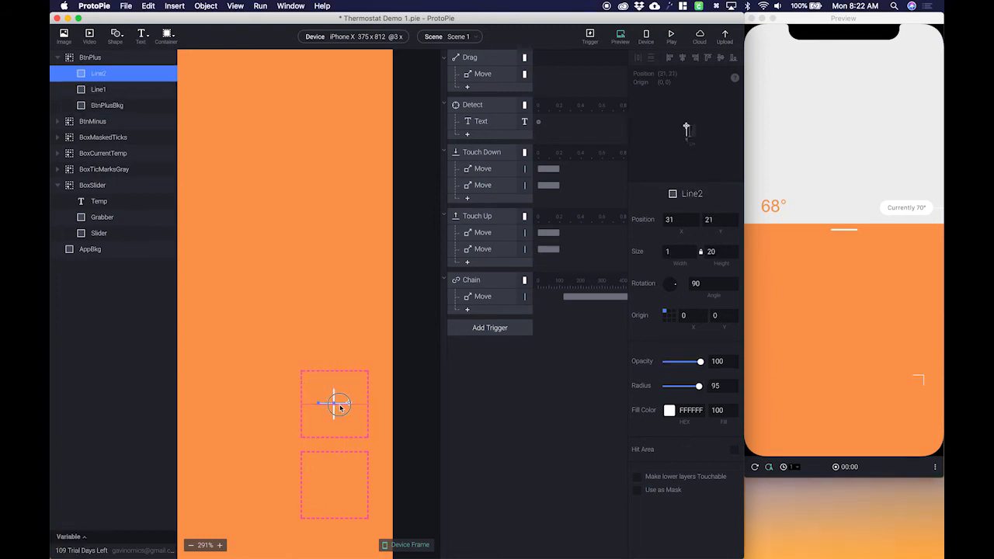
pyautogui.click(367, 355)
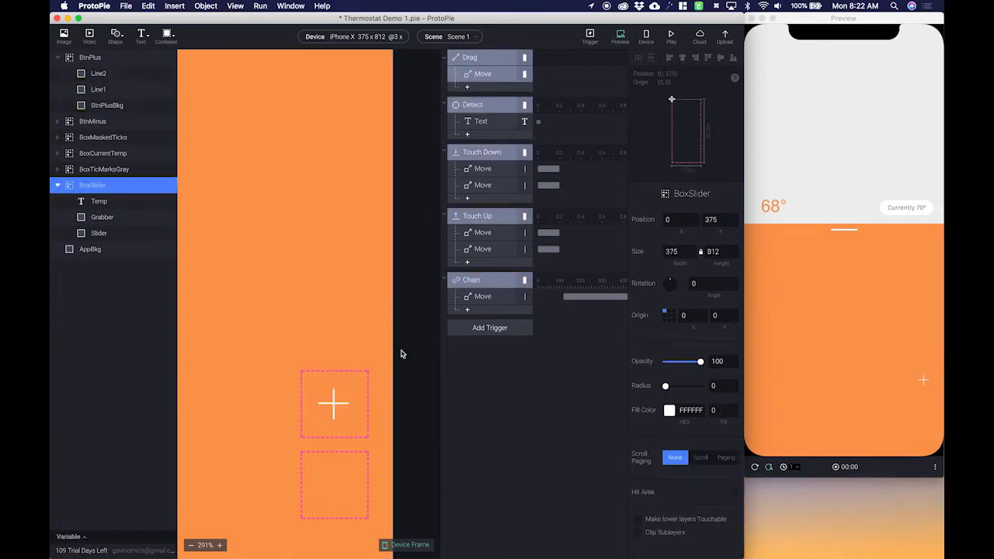
pyautogui.click(341, 405)
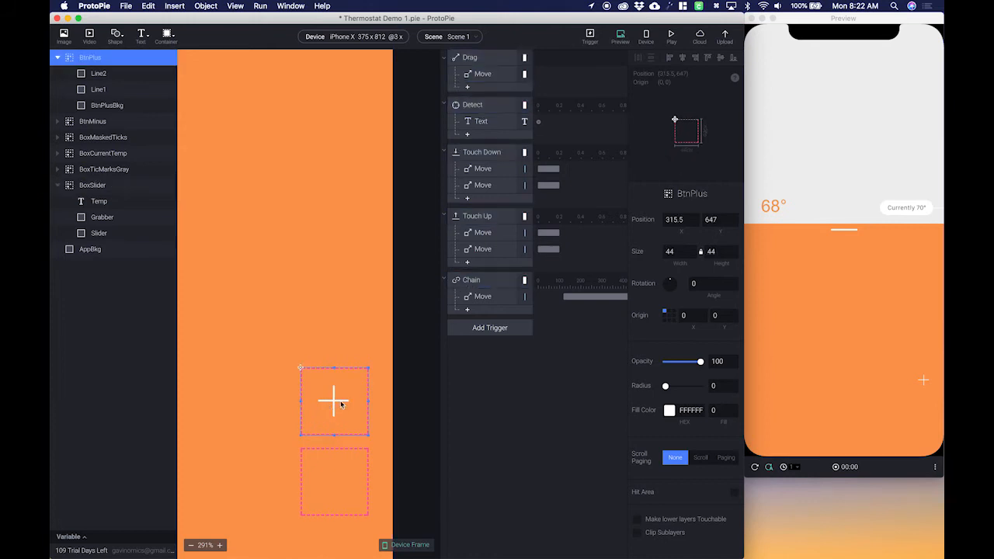
pyautogui.press('super+z')
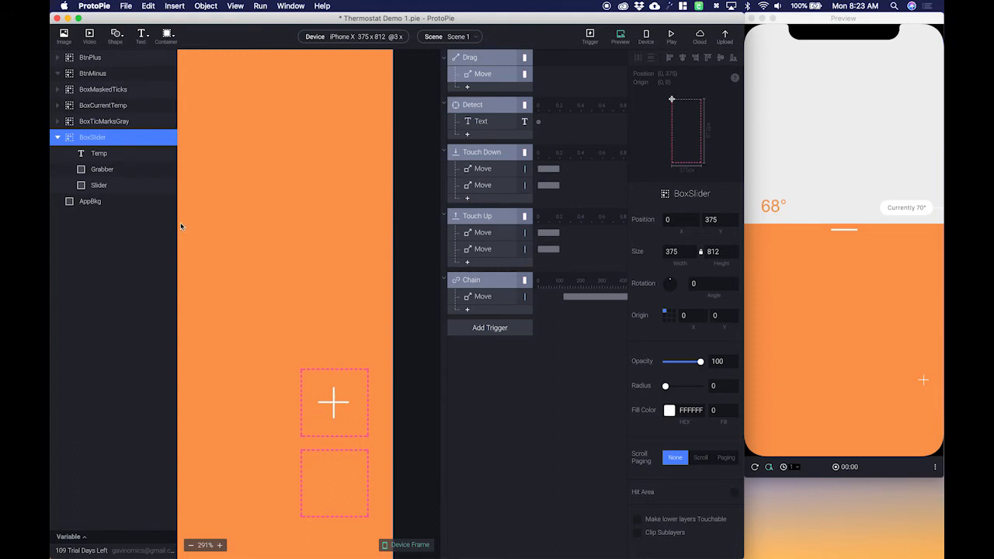
# Lock the BoxSlider and AppBkg layers.
pyautogui.click(159, 139)
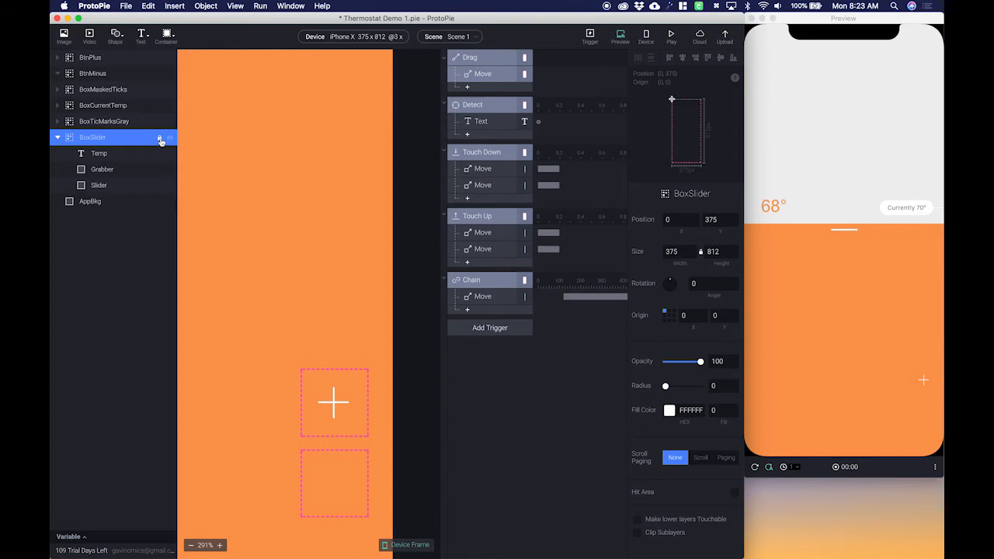
pyautogui.click(159, 204)
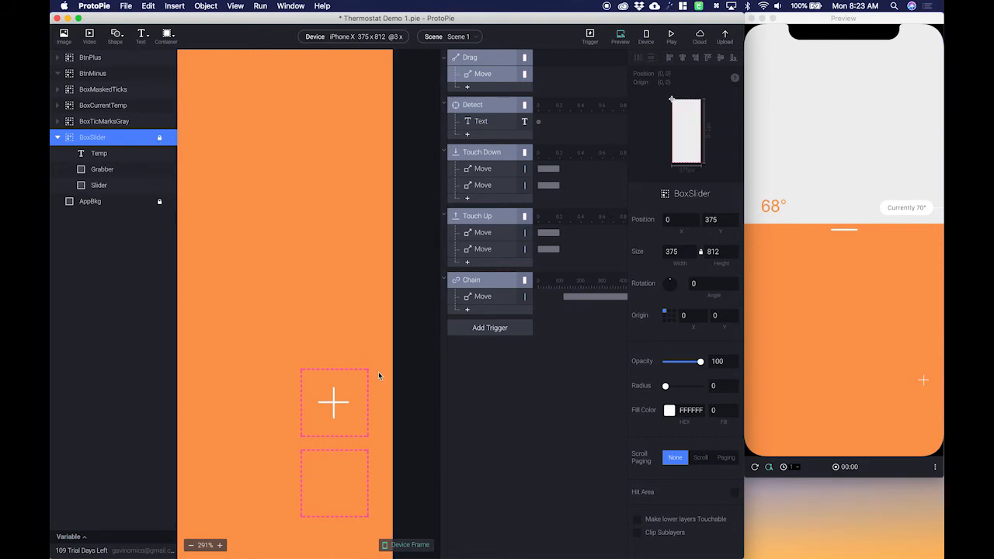
pyautogui.click(357, 365)
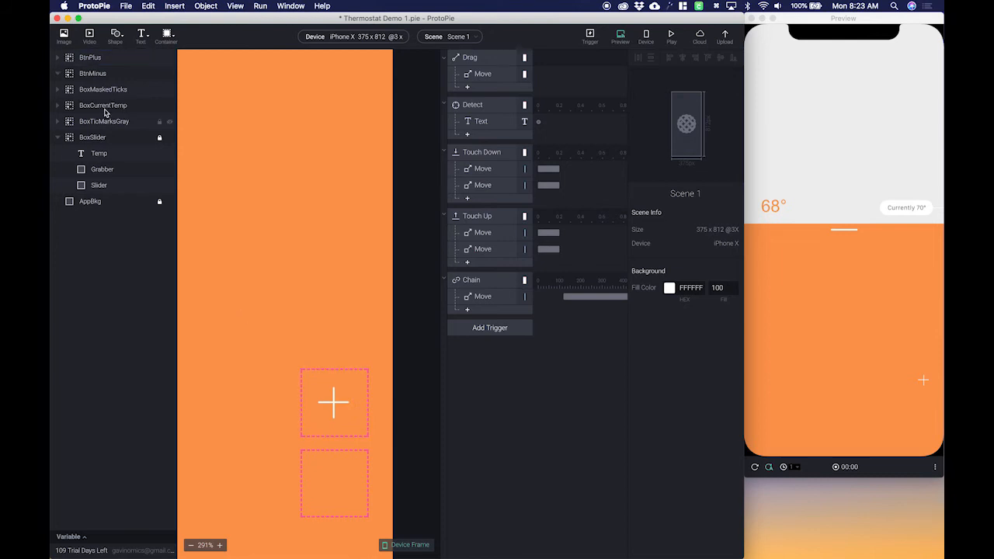
# Align Line2, Line1 and BtnPlusBkg on a common horizontal and vertical centre, placing Line2 at X 32, Y 21.5.
pyautogui.click(60, 59)
pyautogui.click(100, 75)
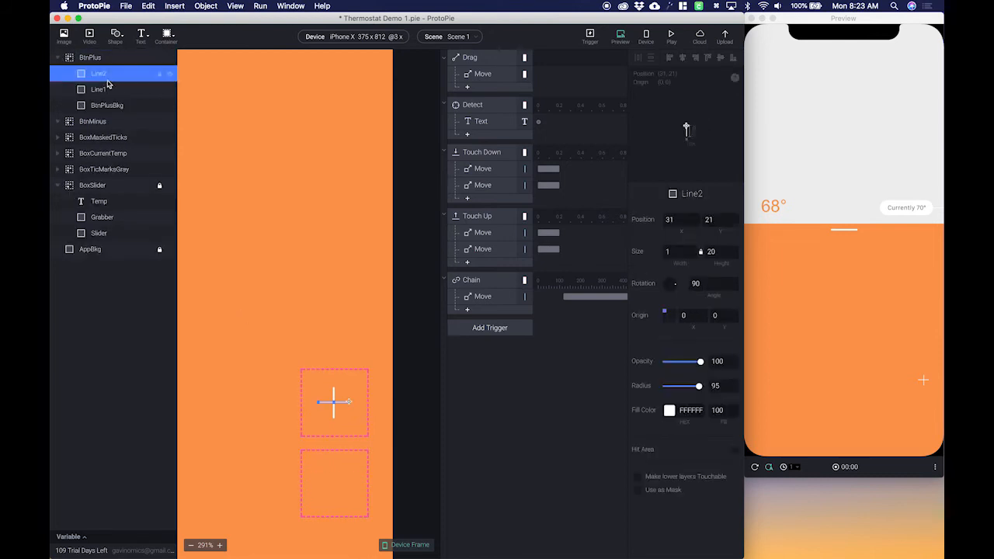
pyautogui.keyDown('shift'); pyautogui.click(116, 94); pyautogui.keyUp('shift')
pyautogui.keyDown('shift'); pyautogui.click(116, 107); pyautogui.keyUp('shift')
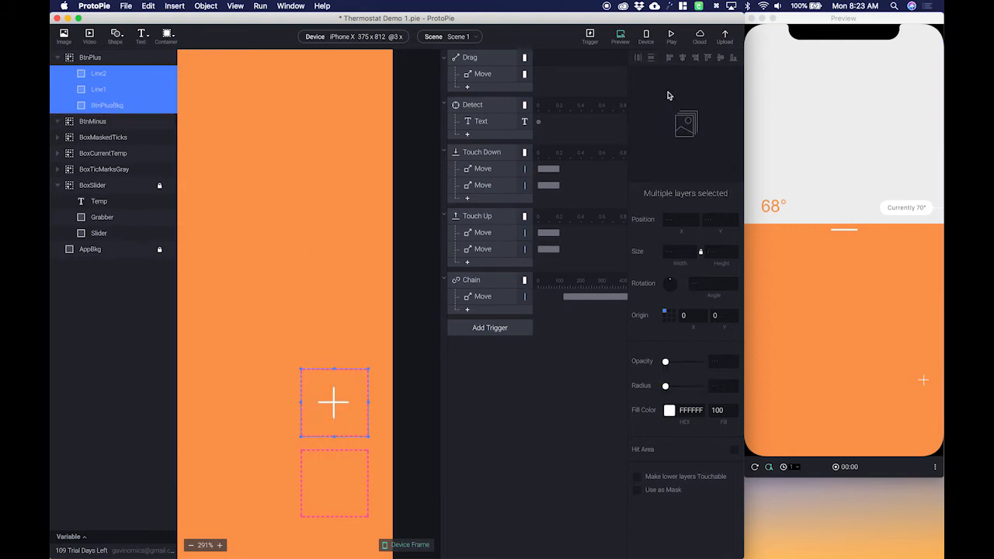
pyautogui.click(684, 62)
pyautogui.click(100, 108)
pyautogui.click(101, 90)
# Copy Line2 and BtnPlusBkg into the BtnMinus container and position the copies over it, with the background at X 0, Y 0.
pyautogui.click(102, 74)
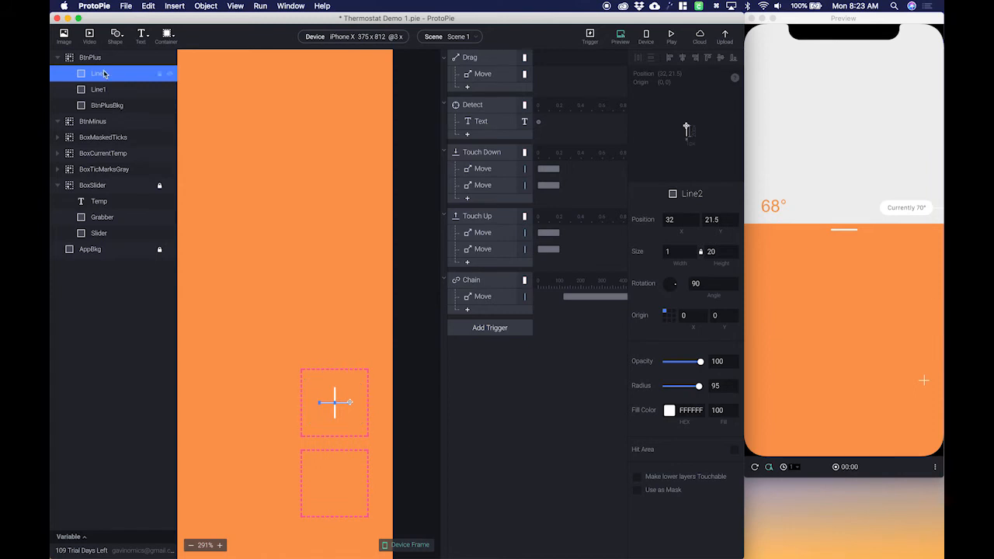
pyautogui.keyDown('super'); pyautogui.click(110, 110); pyautogui.keyUp('super')
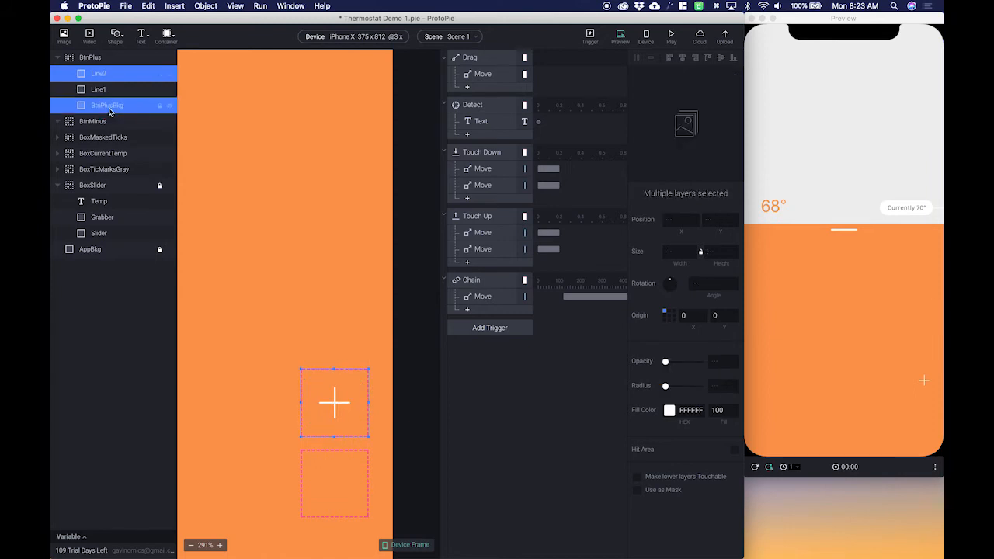
pyautogui.press('super+c')
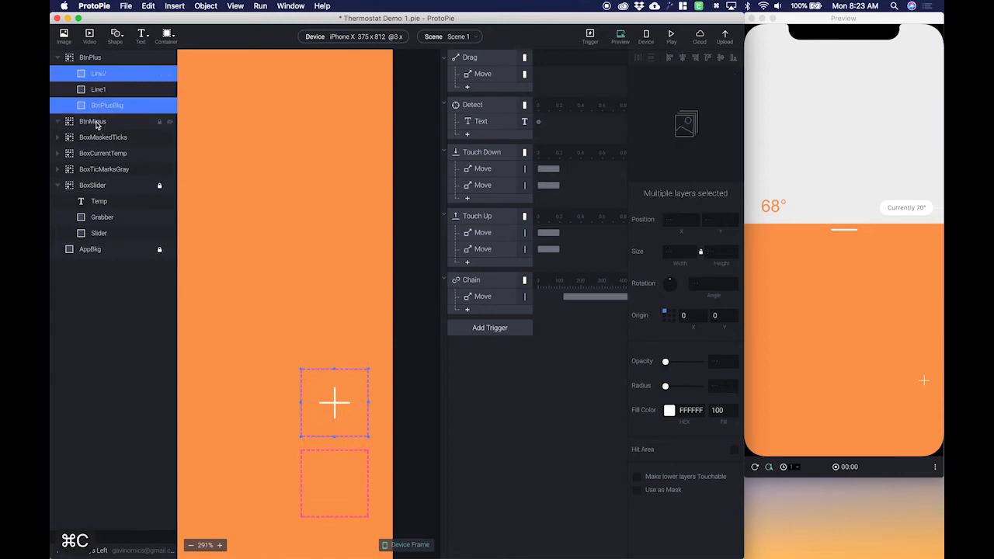
pyautogui.click(98, 124)
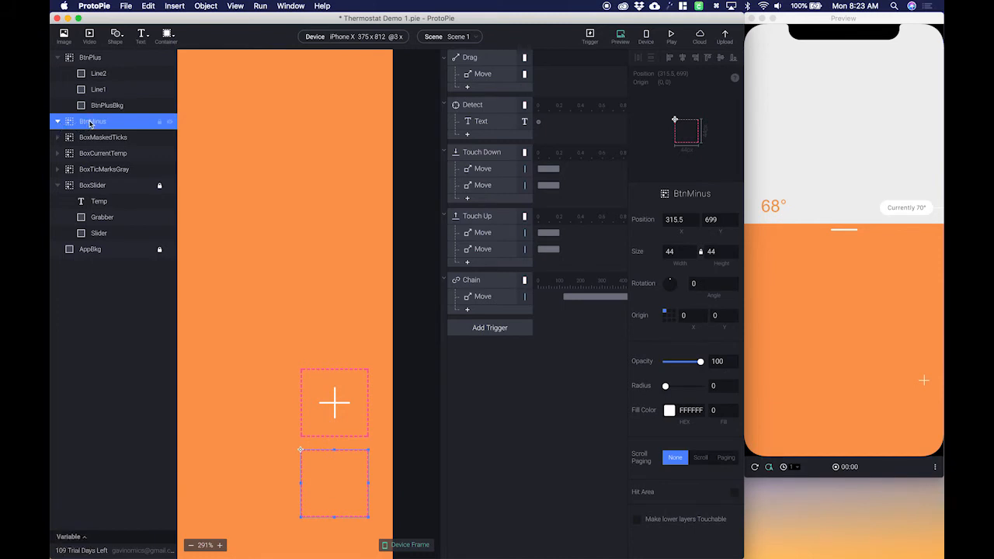
pyautogui.press('super+v')
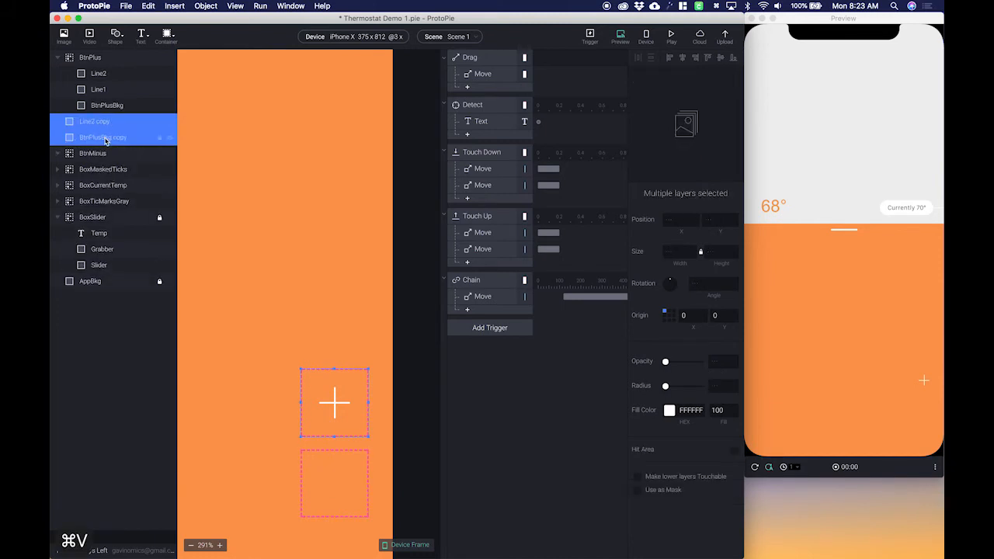
pyautogui.moveTo(105, 140); pyautogui.dragTo(100, 155)
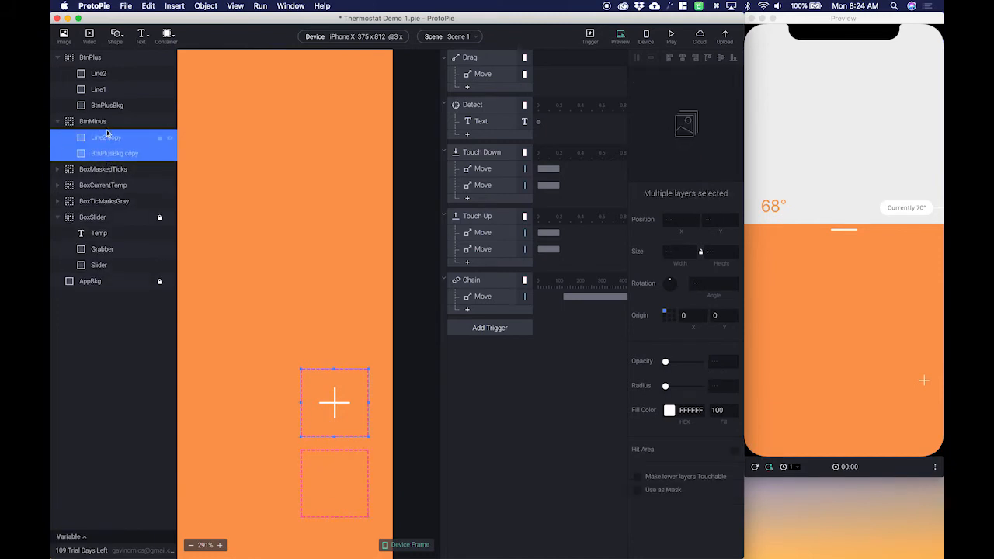
pyautogui.moveTo(354, 399); pyautogui.dragTo(360, 506)
# Rename the copied background layer in the BtnMinus container BtnMinusBkg.
pyautogui.doubleClick(132, 152)
pyautogui.press('Right')
pyautogui.press('Right')
pyautogui.press('BackSpace')
pyautogui.press('BackSpace')
pyautogui.press('BackSpace')
pyautogui.press('BackSpace')
pyautogui.write('Minus')
pyautogui.press('Right')
pyautogui.press('Right')
pyautogui.press('Right')
pyautogui.hotkey('shift', 'End')
pyautogui.press('BackSpace')
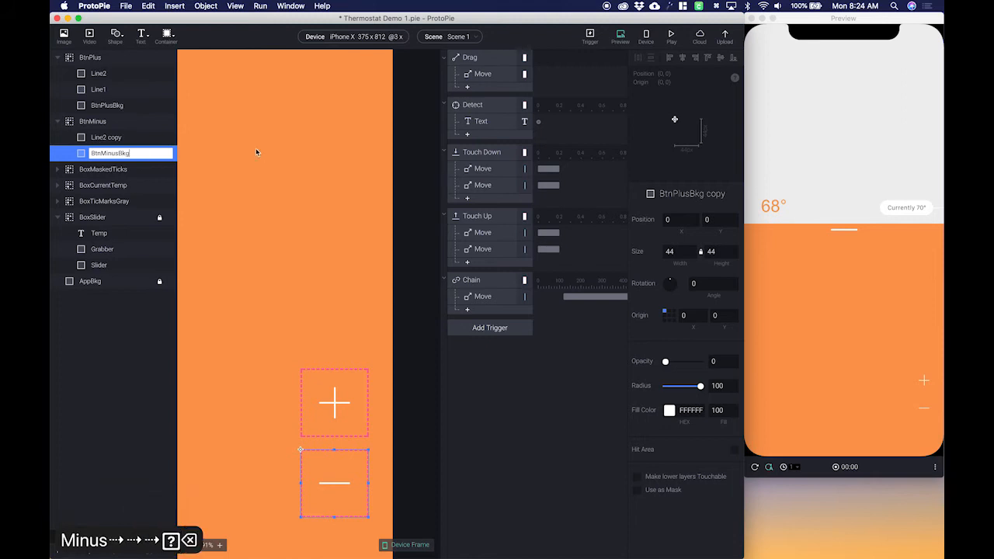
# Rename the copied line layer in the BtnMinus container Line2.
pyautogui.doubleClick(111, 138)
pyautogui.press('Right')
pyautogui.press('BackSpace')
pyautogui.press('BackSpace')
pyautogui.press('BackSpace')
pyautogui.press('BackSpace')
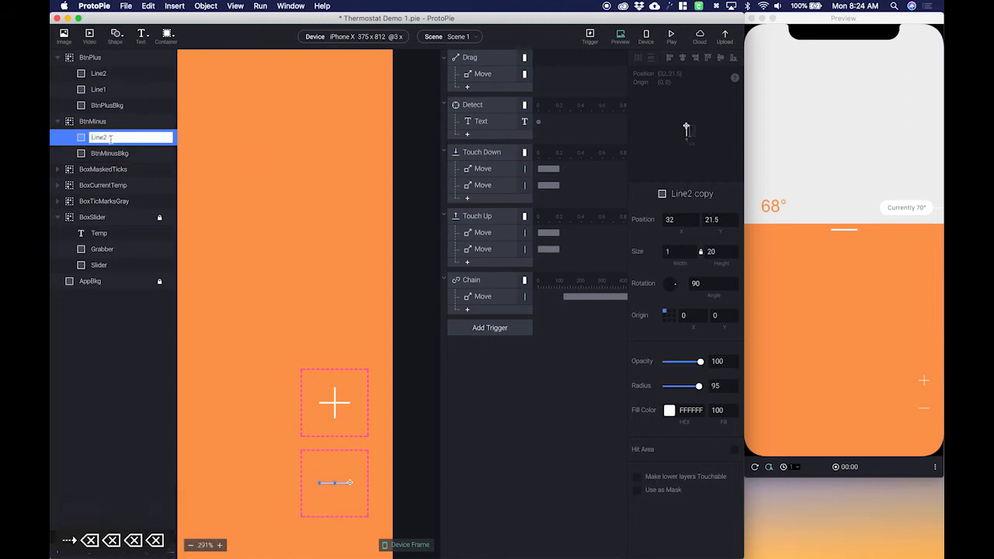
pyautogui.press('BackSpace')
pyautogui.press('Return')
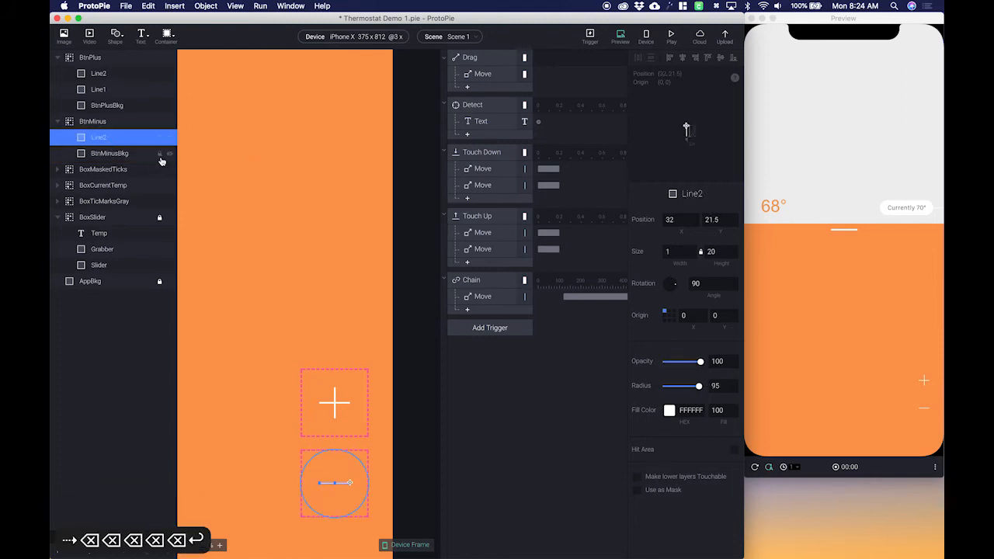
# Add a Touch Down trigger to the BtnMinus container.
pyautogui.click(101, 109)
pyautogui.click(104, 135)
pyautogui.click(101, 122)
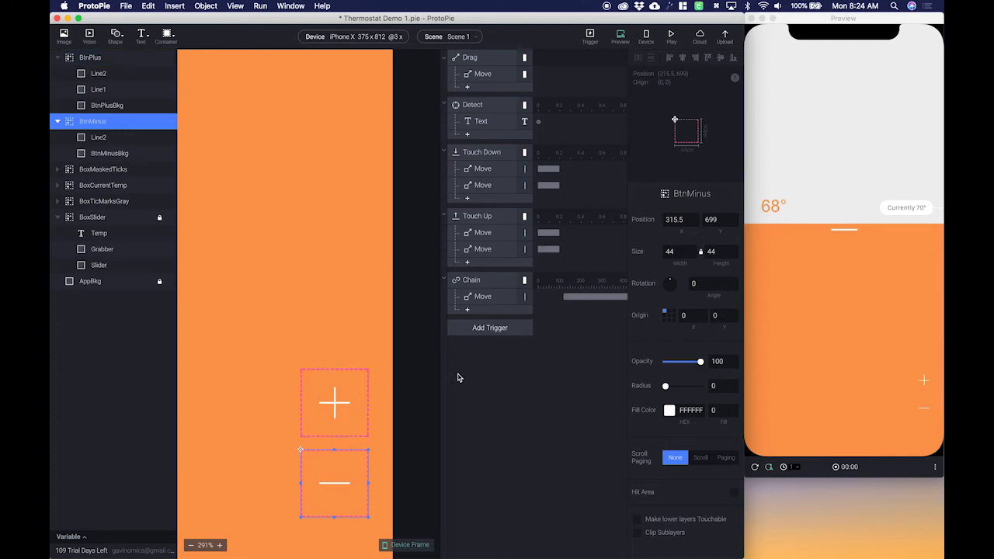
pyautogui.click(476, 333)
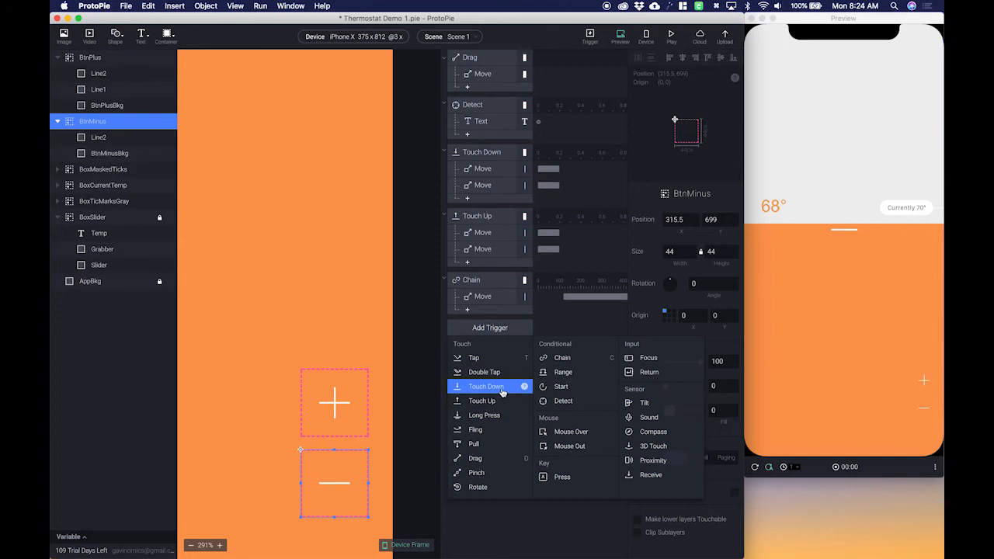
pyautogui.click(501, 392)
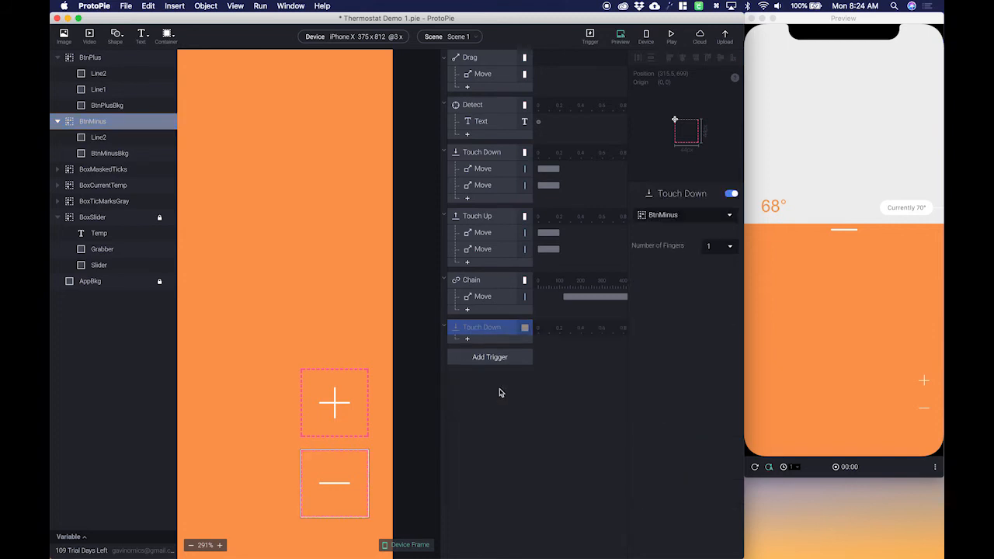
# Add an Opacity response to the BtnMinus Touch Down trigger that sets BtnMinusBkg to 50 opacity.
pyautogui.click(470, 341)
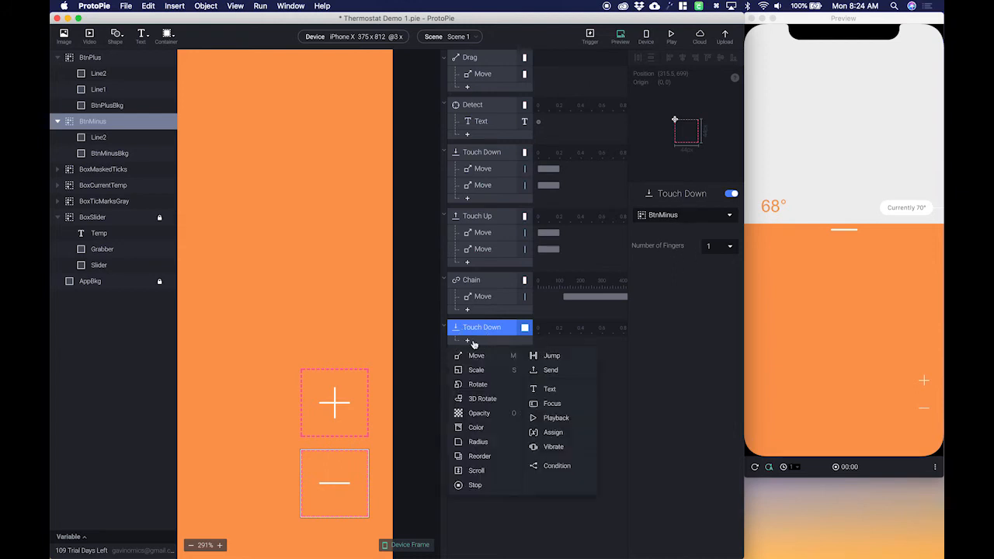
pyautogui.click(488, 414)
pyautogui.click(687, 218)
pyautogui.write('minus')
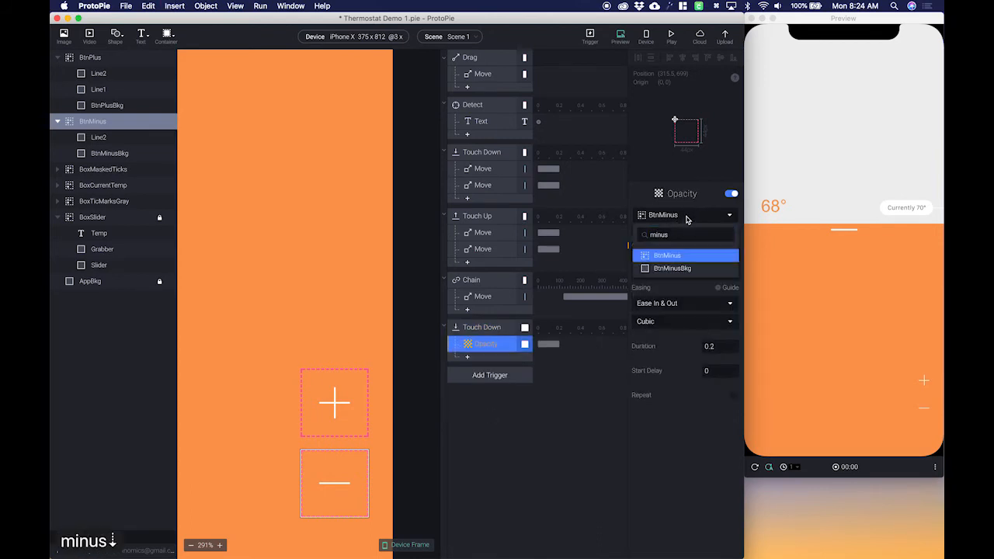
pyautogui.press('Down')
pyautogui.press('Return')
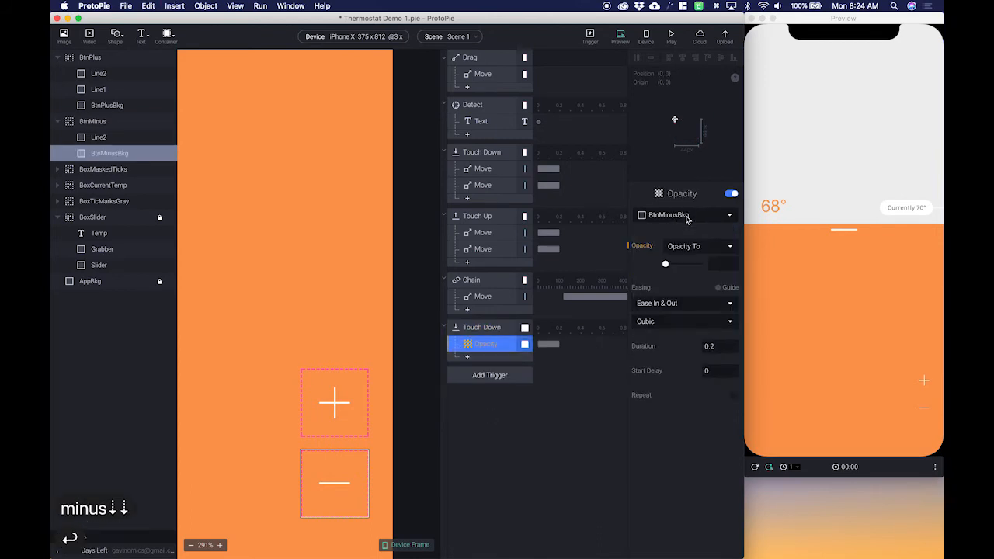
pyautogui.click(721, 262)
pyautogui.write('50')
pyautogui.press('Tab')
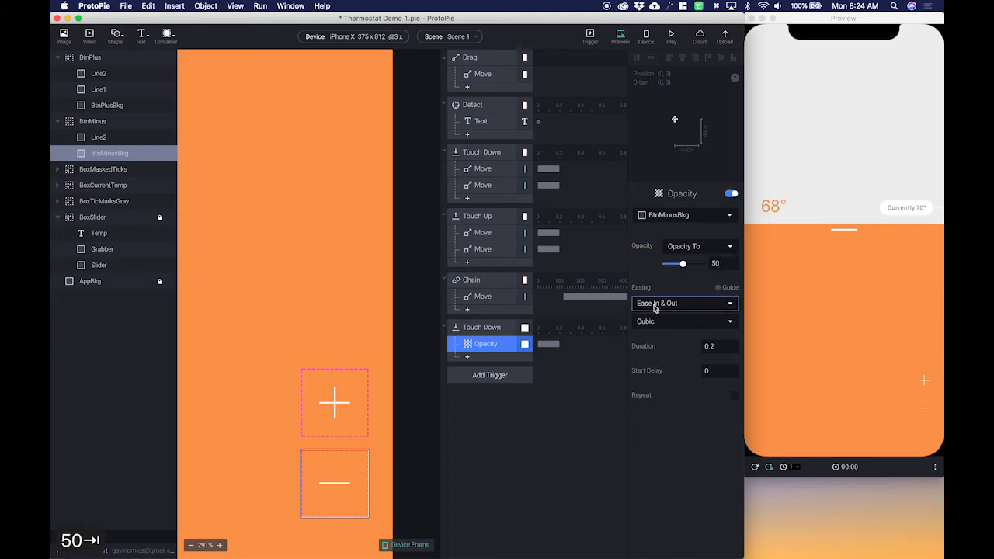
pyautogui.click(415, 424)
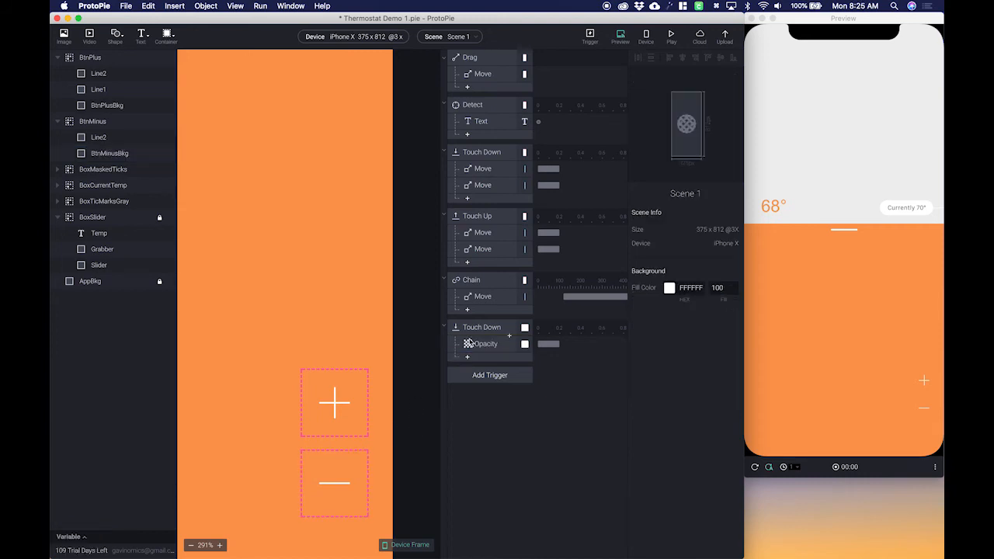
# Add a Touch Up trigger to the BtnMinus container.
pyautogui.click(346, 471)
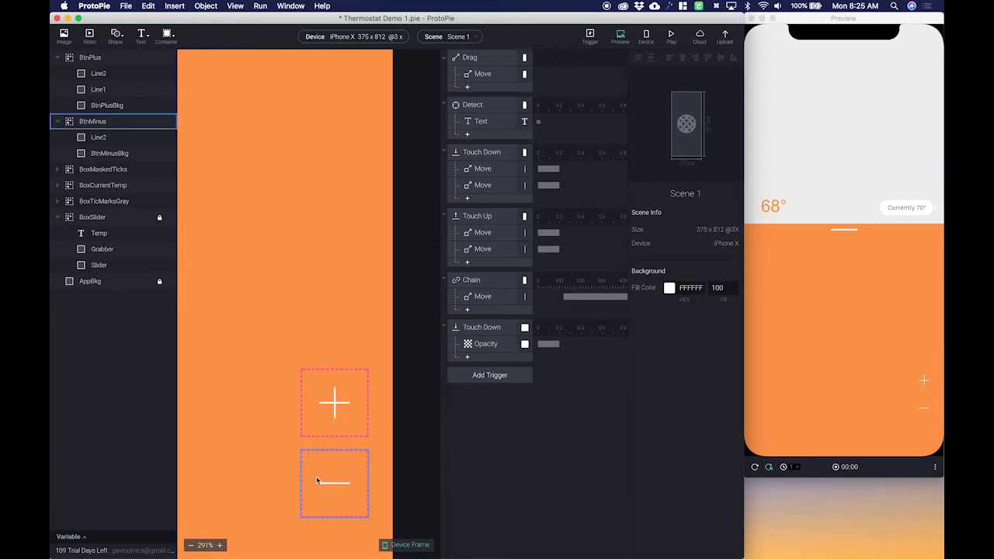
pyautogui.click(327, 481)
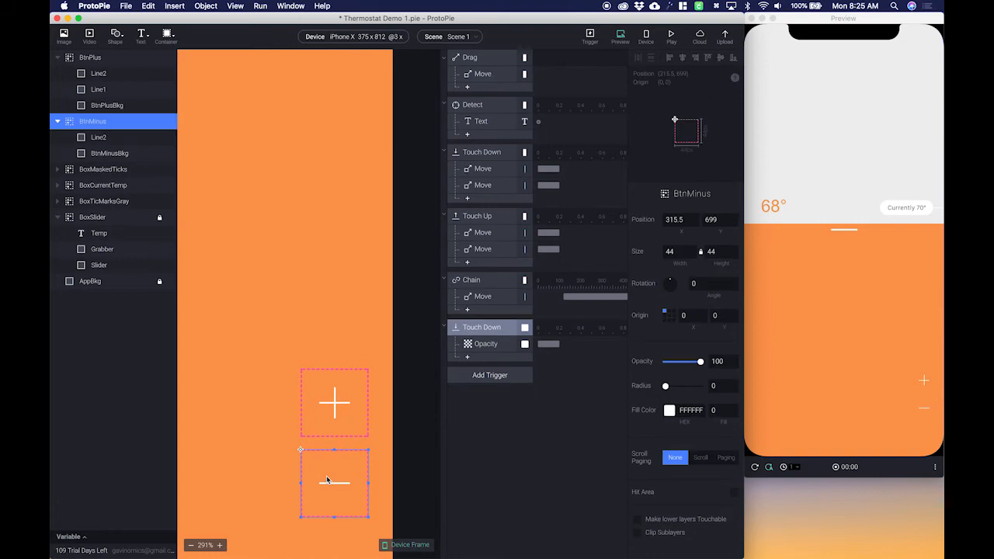
pyautogui.click(490, 377)
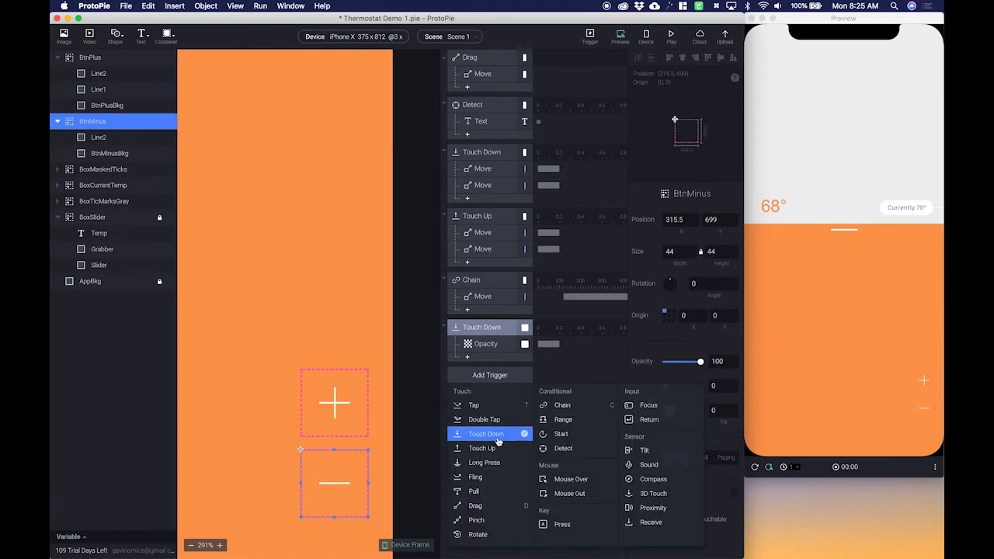
pyautogui.click(503, 458)
# Add an Opacity response to the BtnMinus Touch Up trigger that sets BtnMinusBkg to 0 opacity.
pyautogui.click(468, 388)
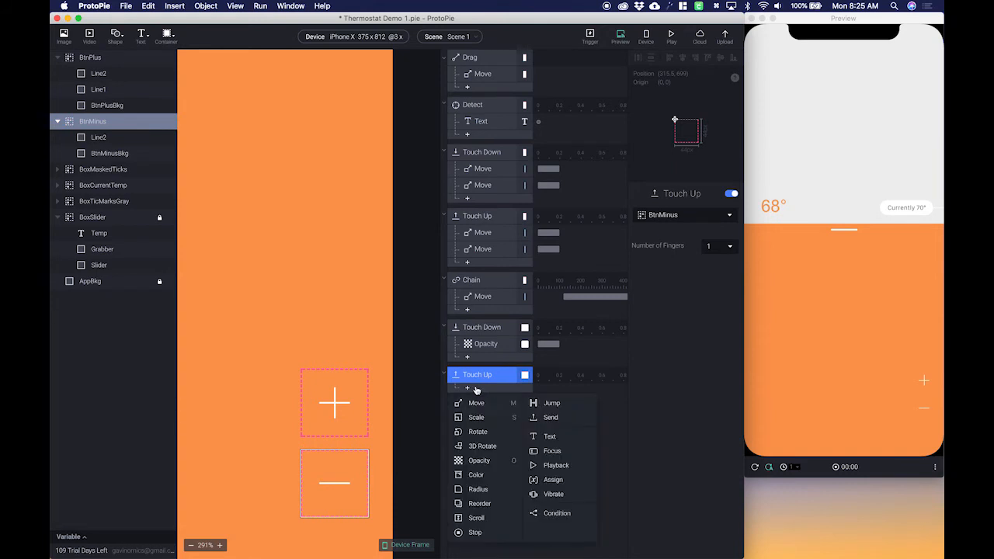
pyautogui.click(479, 460)
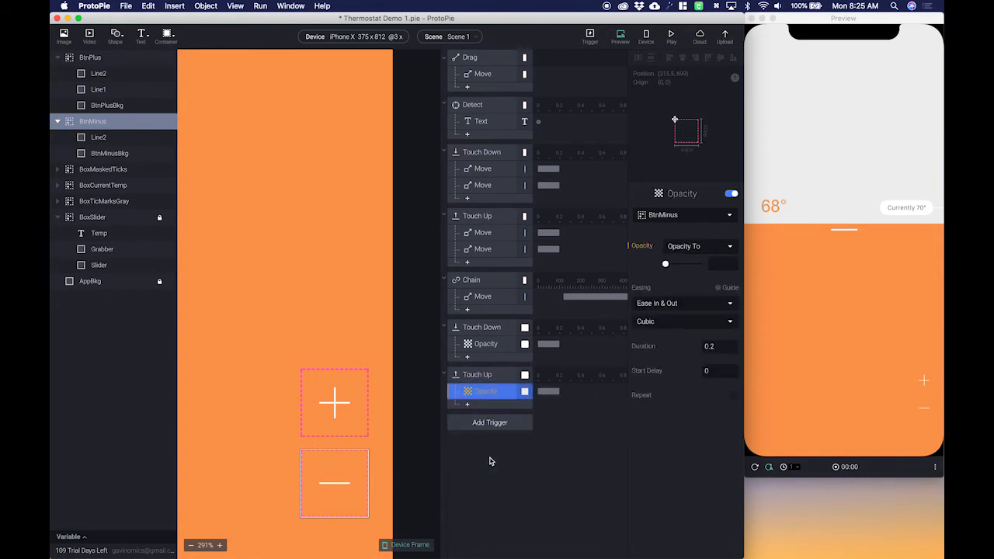
pyautogui.click(721, 265)
pyautogui.write('0')
pyautogui.press('Tab')
pyautogui.click(672, 217)
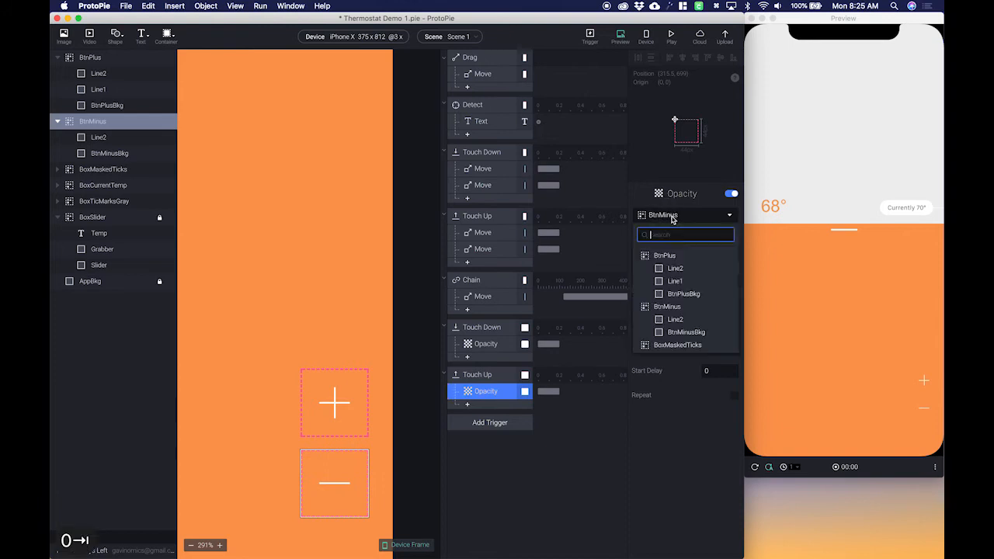
pyautogui.write('minu')
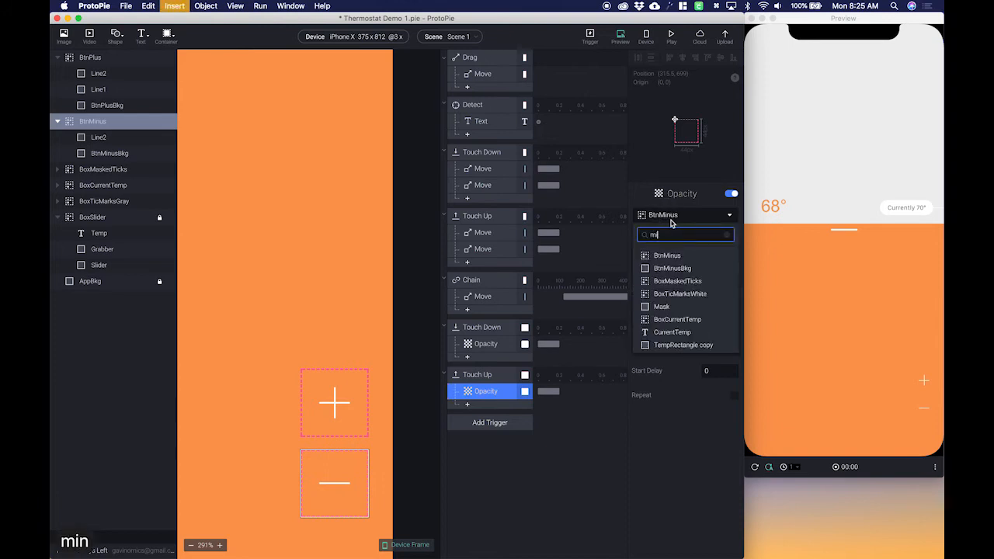
pyautogui.write('s')
pyautogui.click(672, 268)
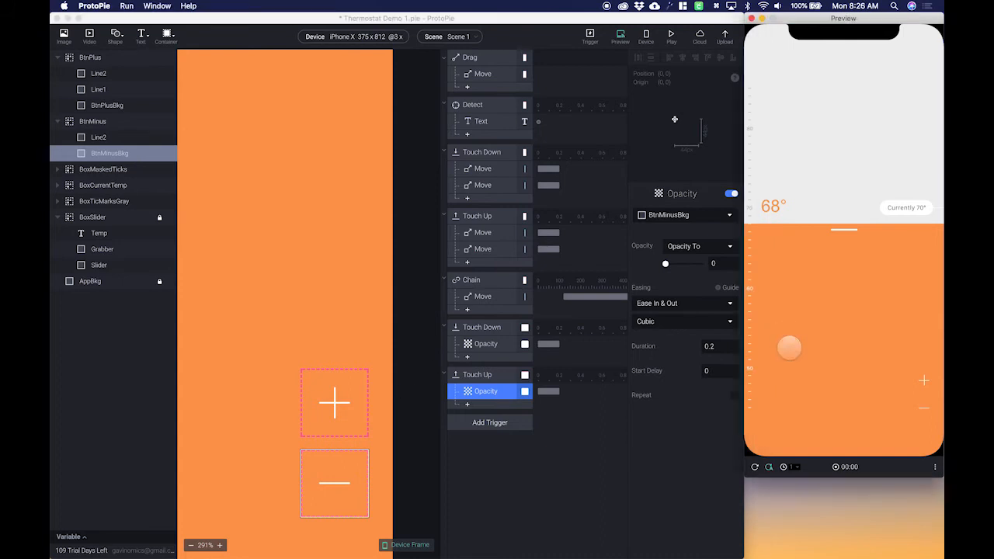
# Test the minus button's touch feedback in the preview.
pyautogui.click(922, 412)
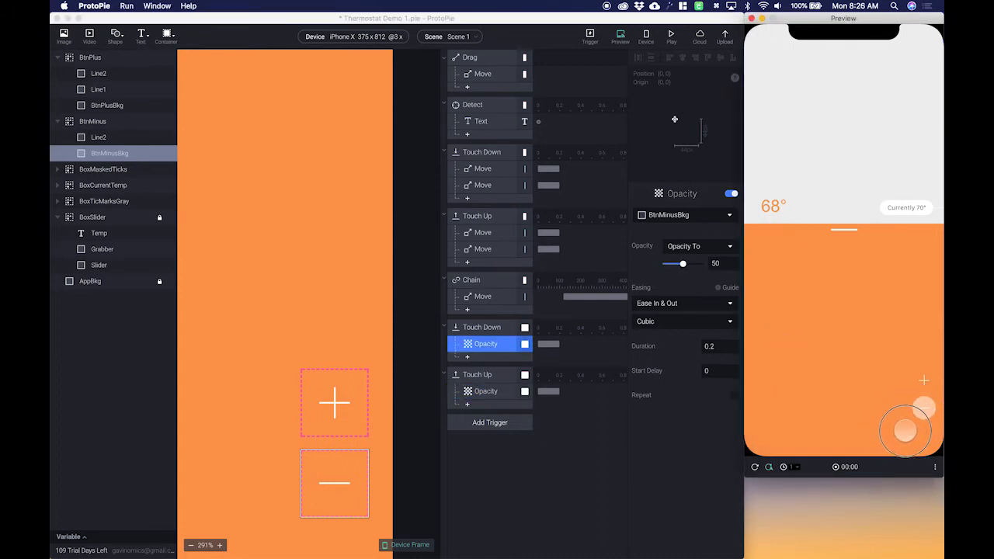
pyautogui.moveTo(896, 420)
pyautogui.mouseDown()
pyautogui.moveTo(915, 426)
pyautogui.moveTo(899, 428)
pyautogui.mouseUp()
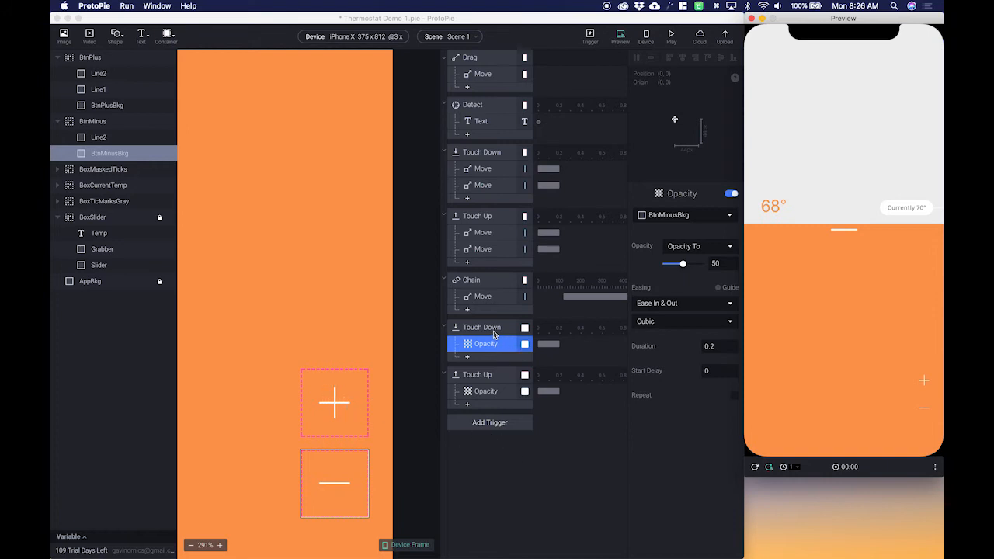
# Rename the BtnMinus Touch Down trigger "Touch Down - Minus".
pyautogui.click(494, 334)
pyautogui.click(494, 332)
pyautogui.write('- Minus')
pyautogui.press('Return')
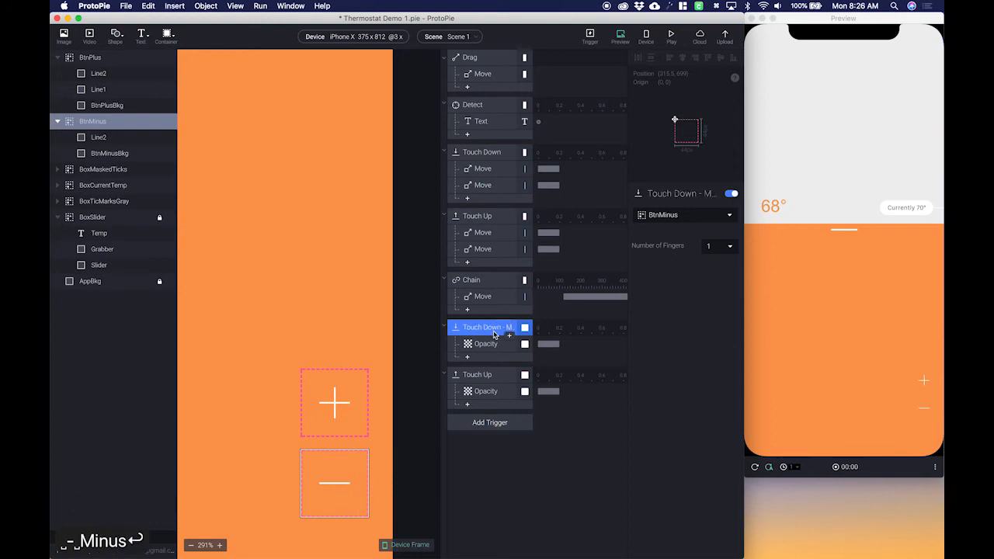
# Rename the BtnMinus Touch Up trigger "Touch Up - Minus".
pyautogui.doubleClick(490, 399)
pyautogui.doubleClick(478, 376)
pyautogui.press('Right')
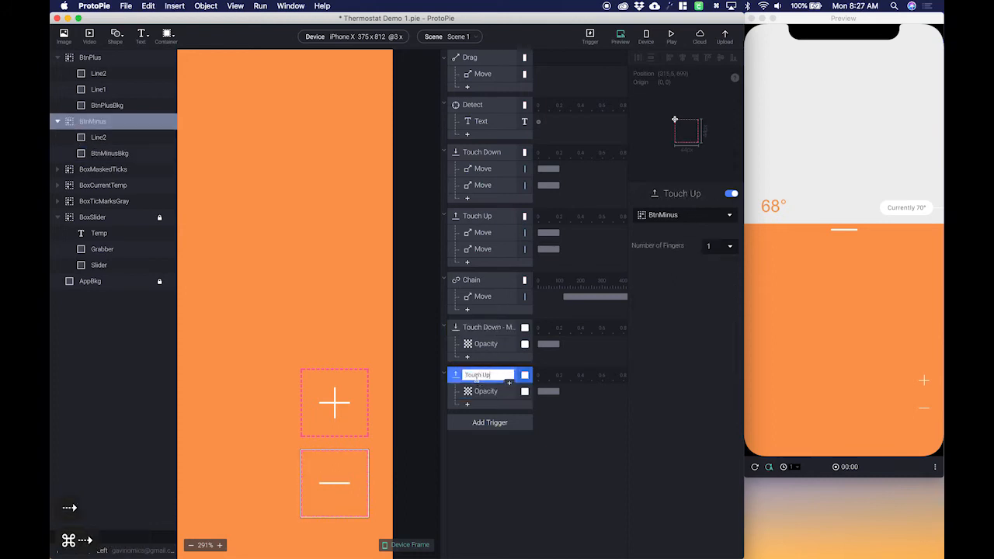
pyautogui.write('- ')
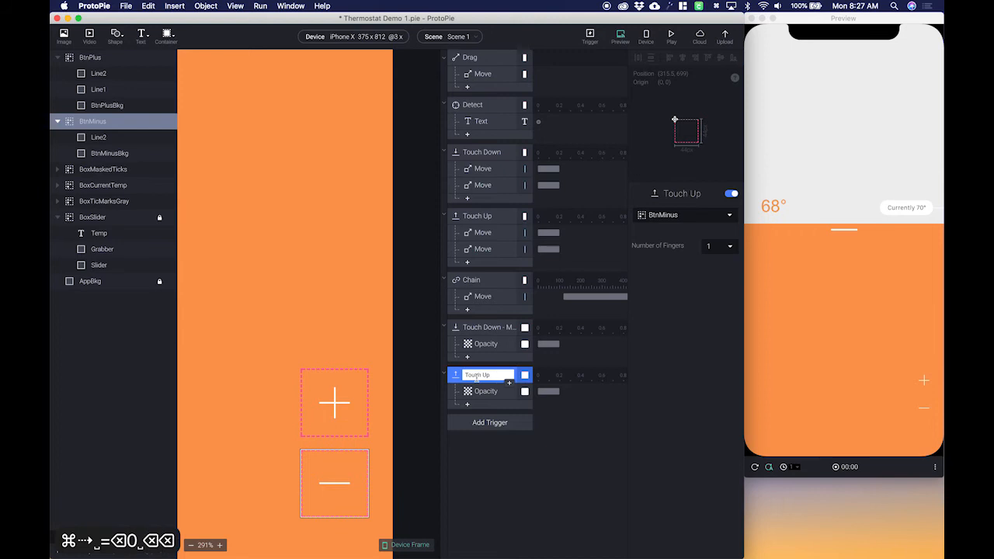
pyautogui.write('Minus')
pyautogui.press('Return')
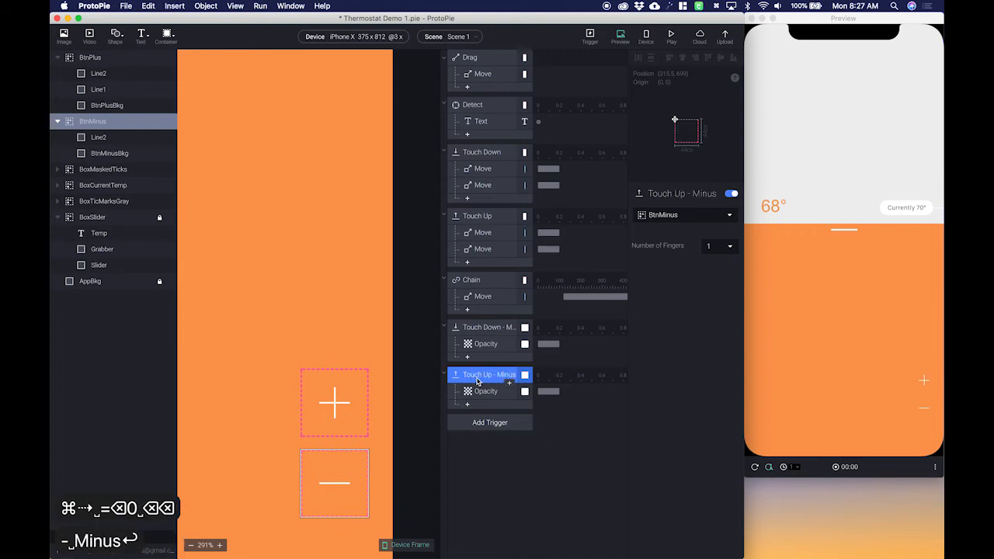
# Add another Touch Down trigger and assign it to the BtnPlus container.
pyautogui.click(480, 424)
pyautogui.click(478, 423)
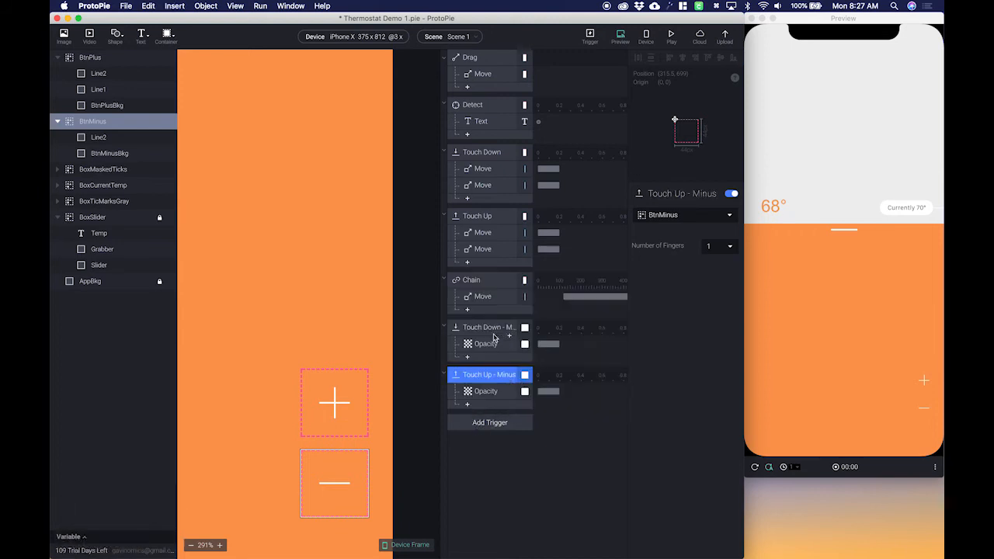
pyautogui.click(480, 425)
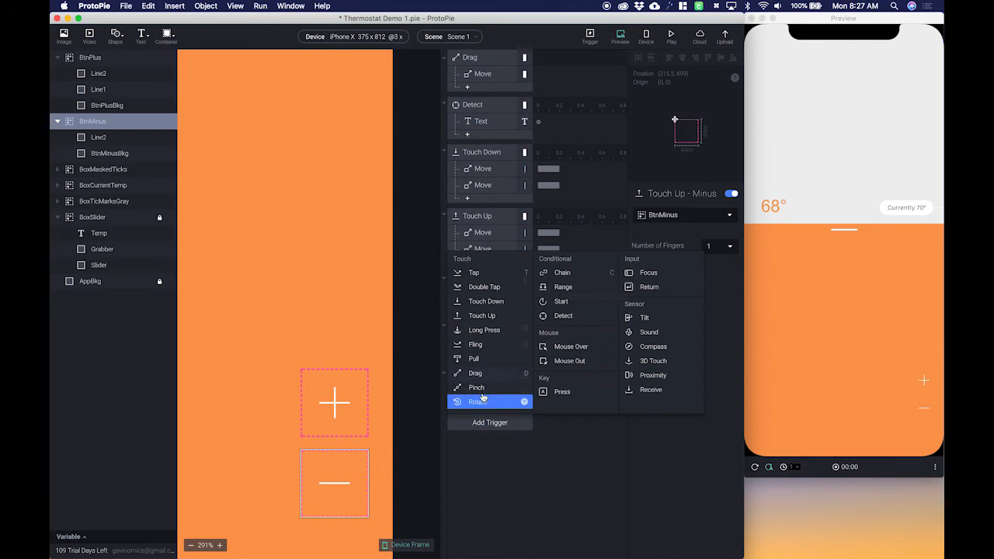
pyautogui.click(486, 302)
pyautogui.click(692, 216)
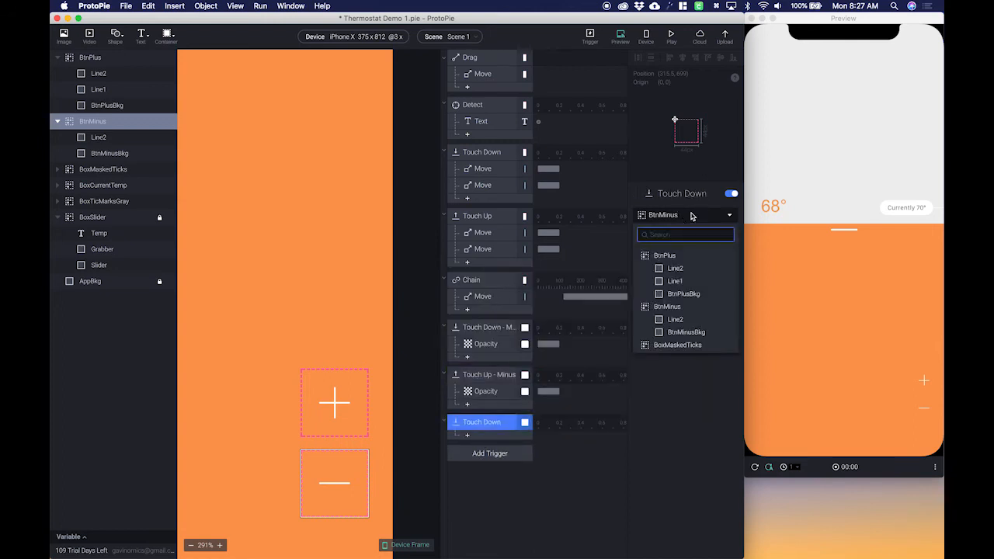
pyautogui.write('plus')
pyautogui.press('Down')
pyautogui.press('Return')
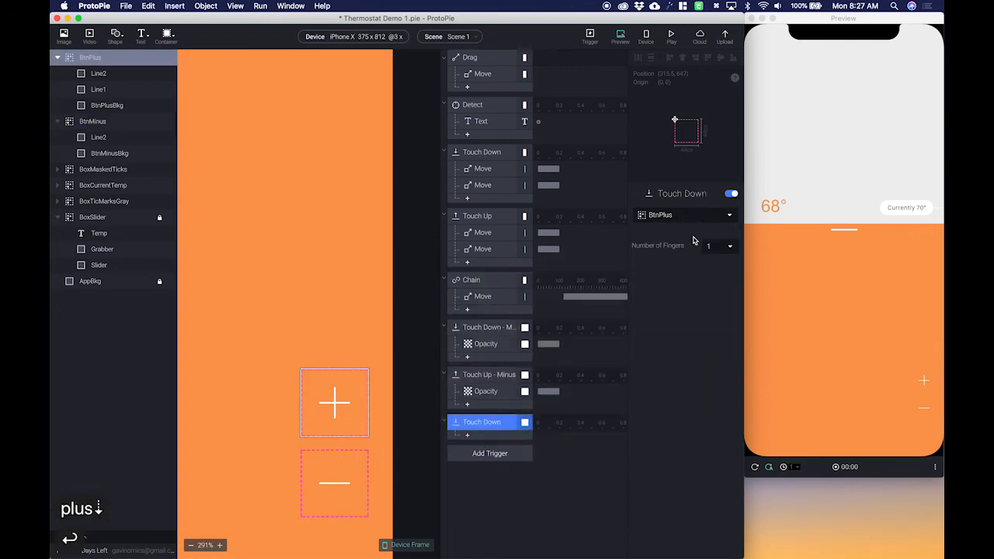
# Add an Opacity response to the BtnPlus Touch Down trigger that sets BtnPlusBkg to 50 opacity.
pyautogui.click(493, 436)
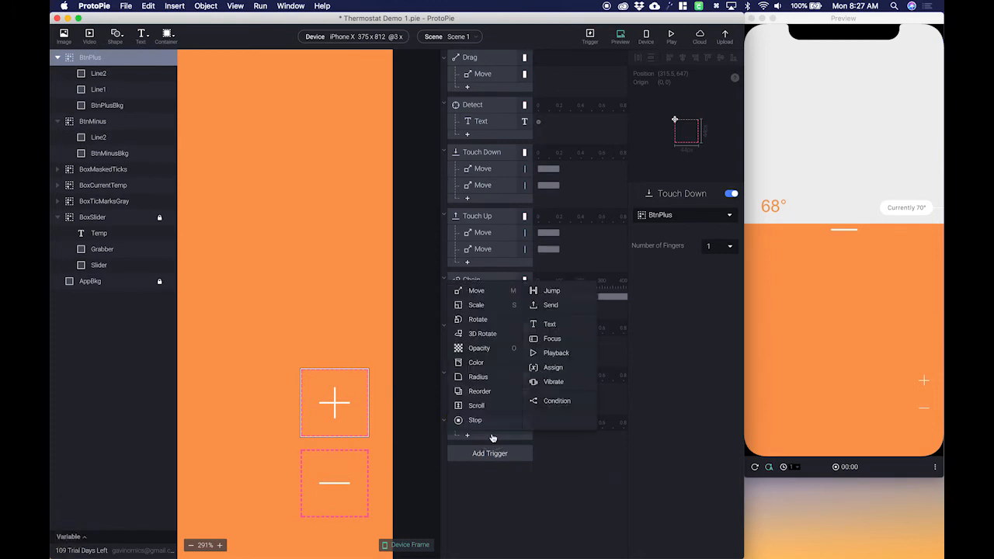
pyautogui.click(495, 348)
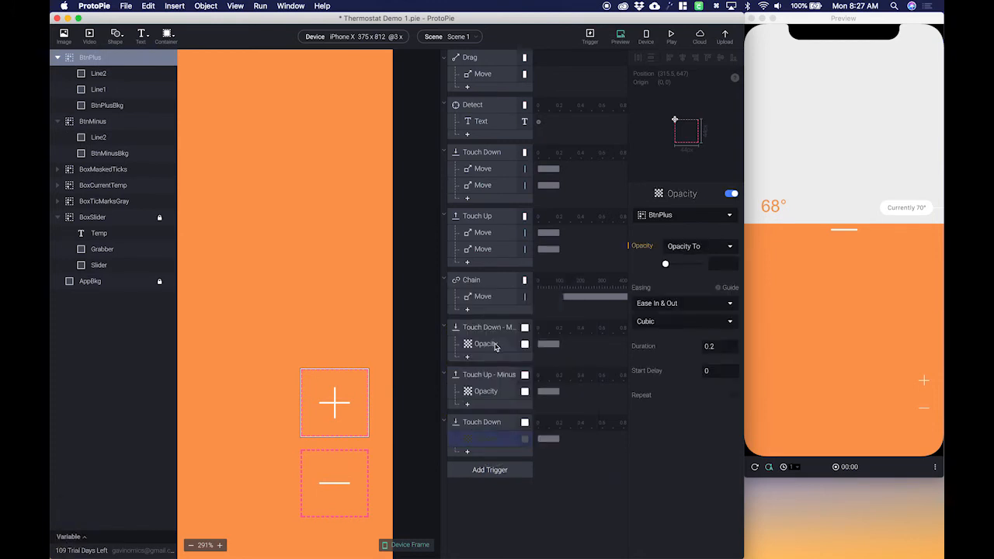
pyautogui.click(695, 219)
pyautogui.write('plus')
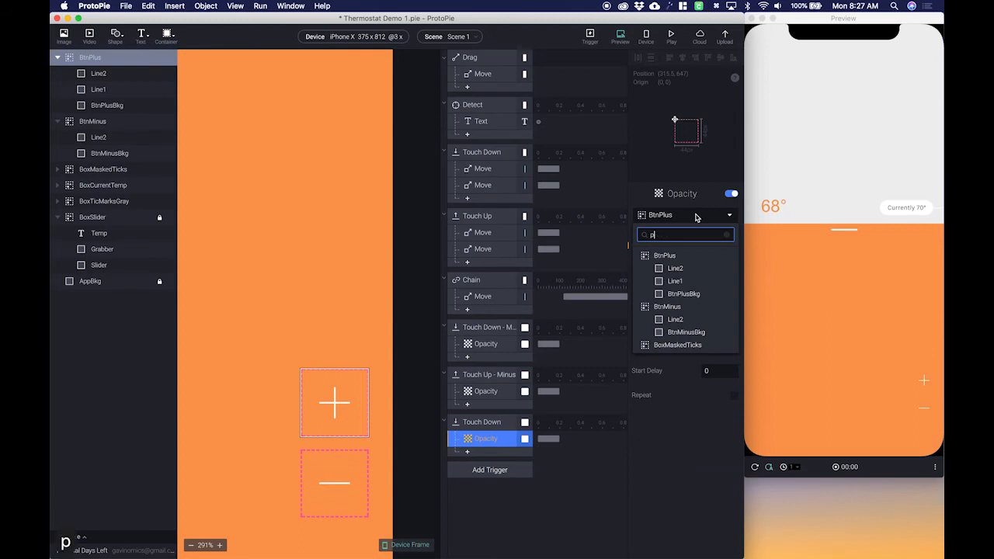
pyautogui.press('Down')
pyautogui.press('Down')
pyautogui.press('Return')
pyautogui.click(722, 263)
pyautogui.write('50')
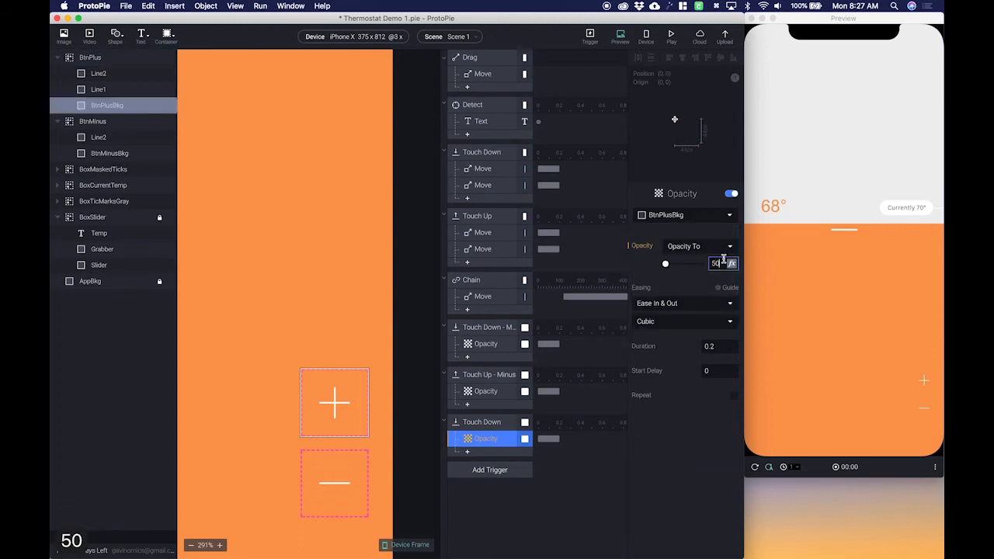
pyautogui.press('Tab')
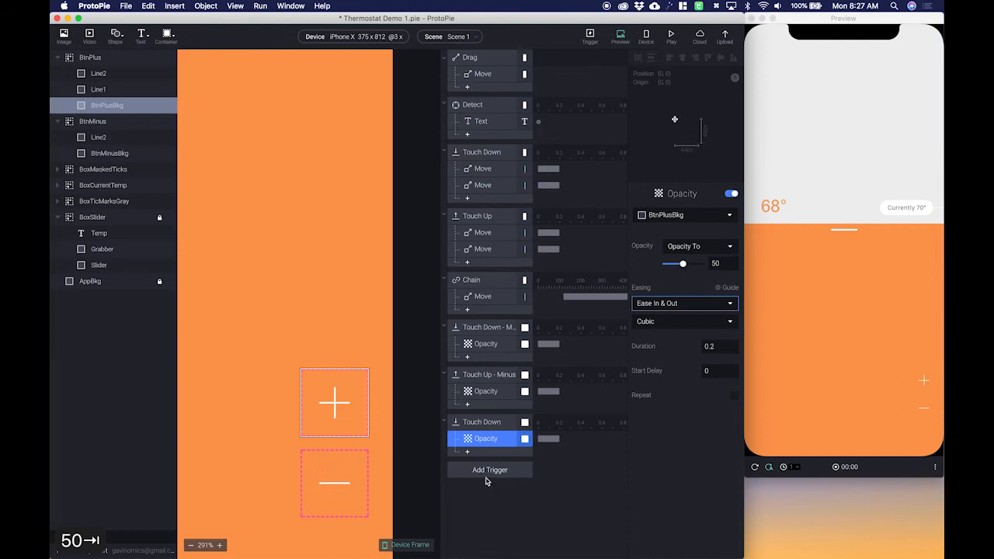
# Rename the BtnPlus Touch Down trigger "Touch Down - Plus".
pyautogui.doubleClick(491, 422)
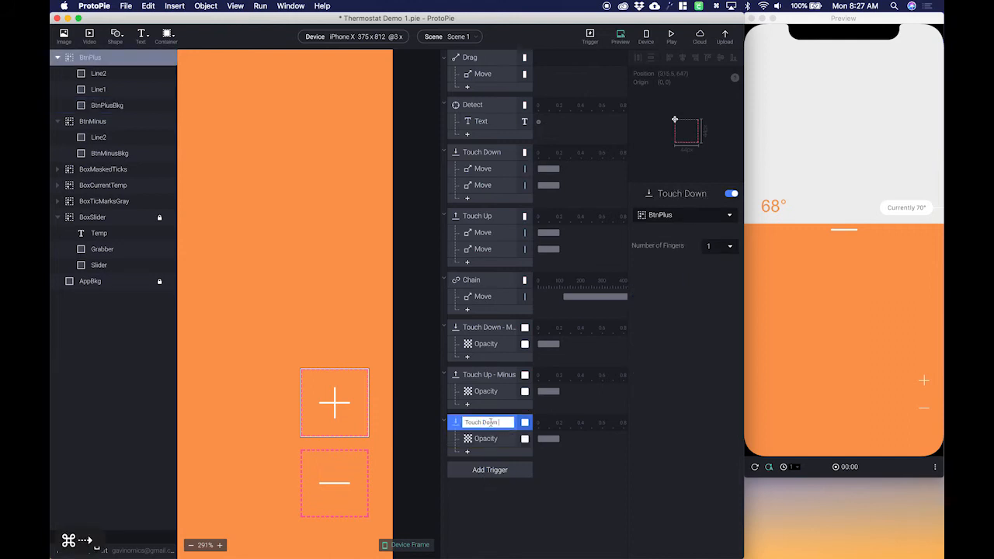
pyautogui.write('- Plus')
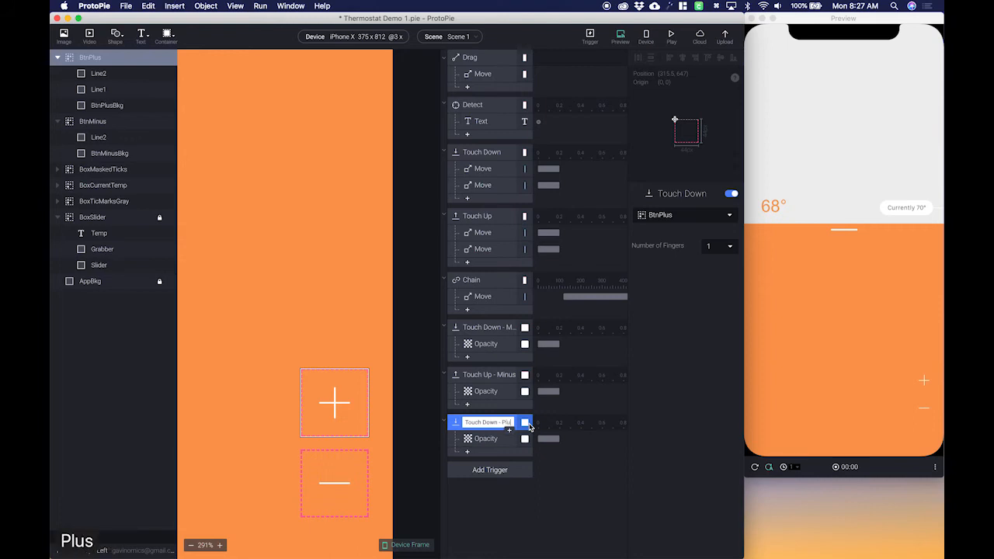
pyautogui.press('Return')
# Add a Touch Up trigger to the BtnPlus container.
pyautogui.click(481, 470)
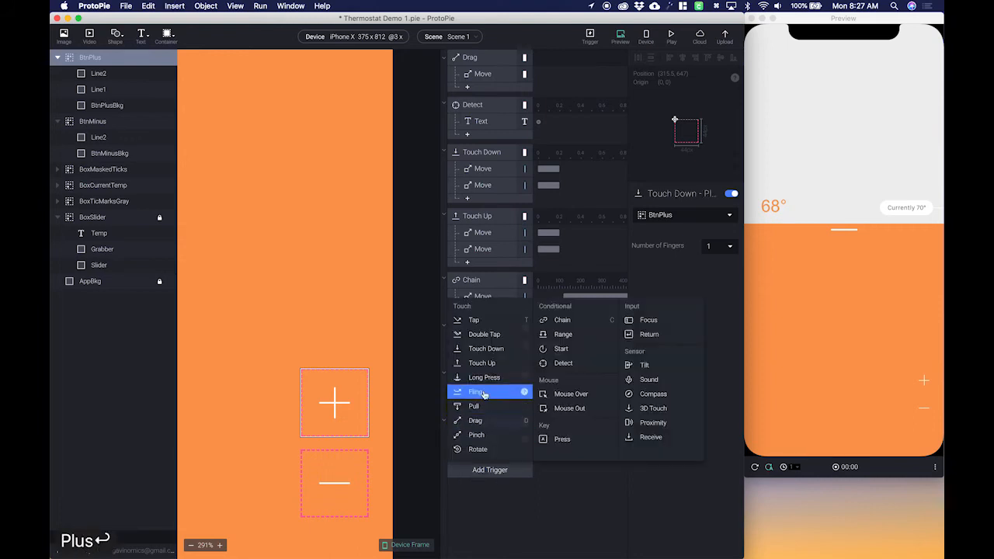
pyautogui.click(493, 364)
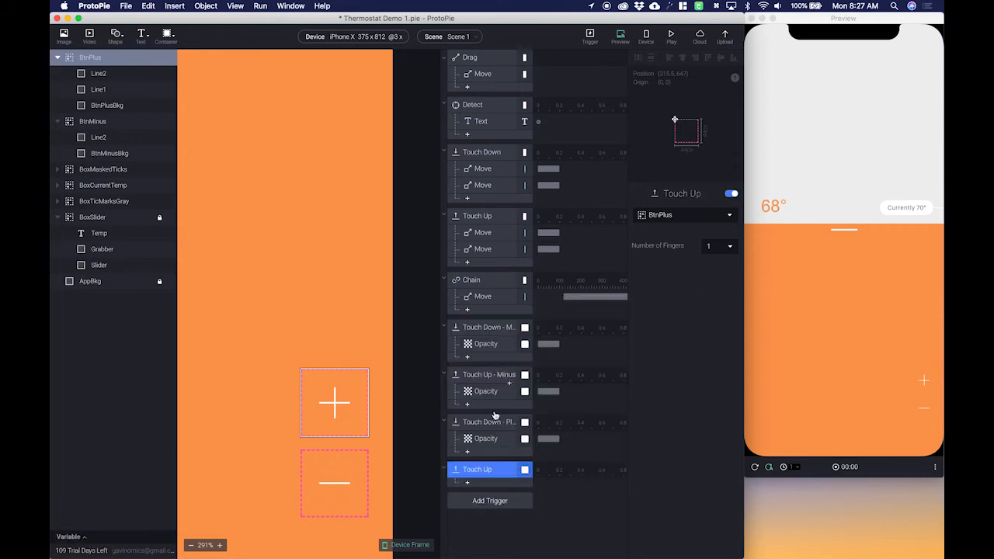
pyautogui.click(694, 218)
pyautogui.click(685, 218)
# Add an Opacity response to the BtnPlus Touch Up trigger that sets BtnPlusBkg to 0 opacity.
pyautogui.click(468, 484)
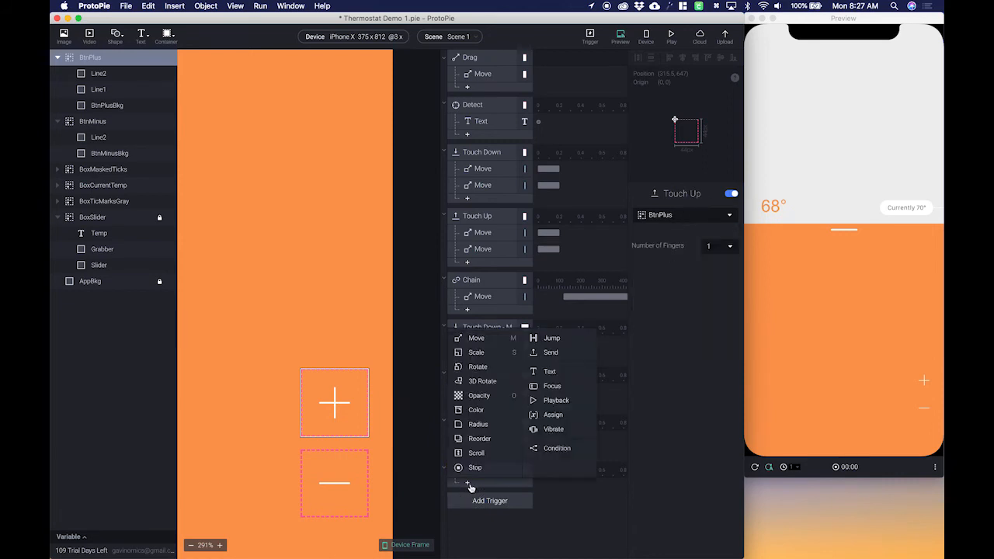
pyautogui.click(489, 397)
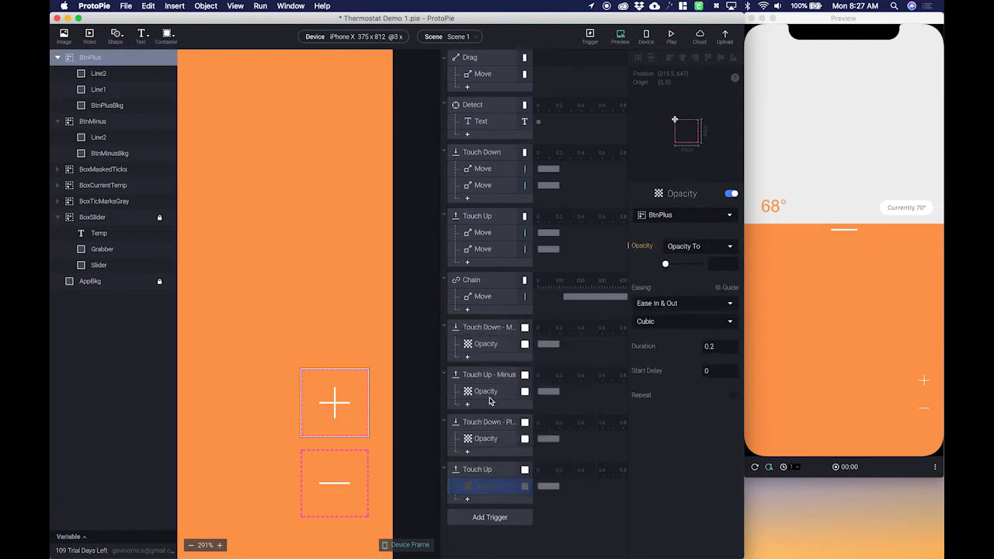
pyautogui.click(723, 264)
pyautogui.write('0')
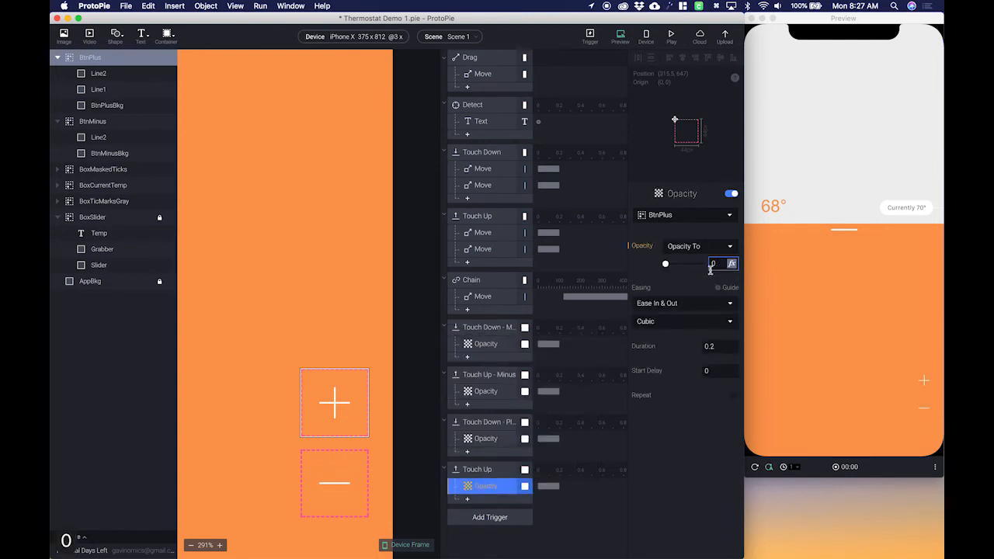
pyautogui.press('Tab')
pyautogui.click(678, 218)
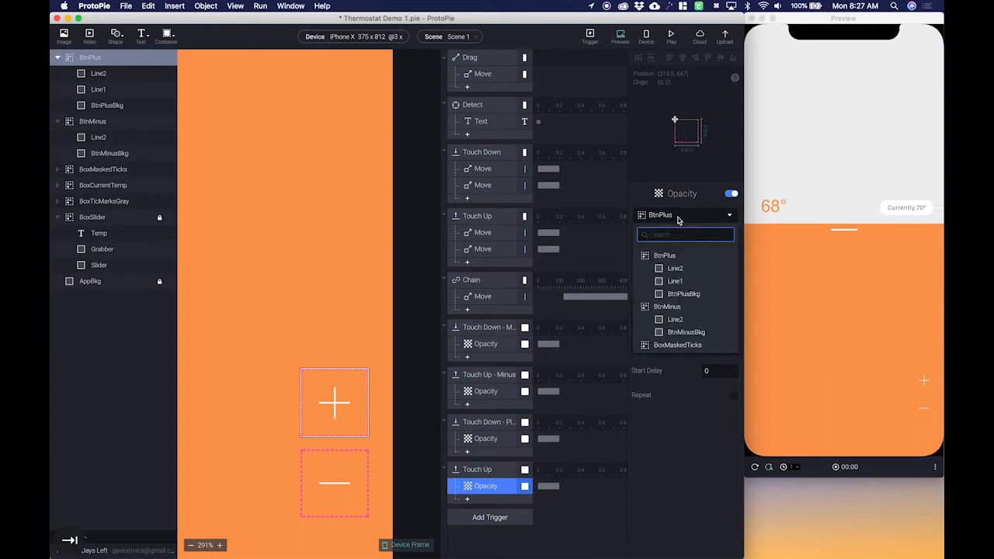
pyautogui.write('pl')
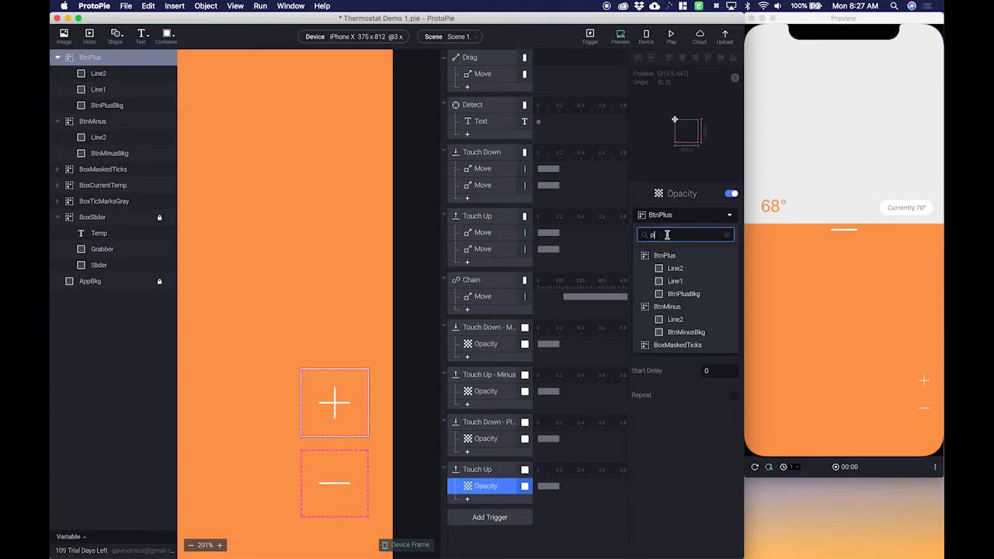
pyautogui.press('Down')
pyautogui.press('Down')
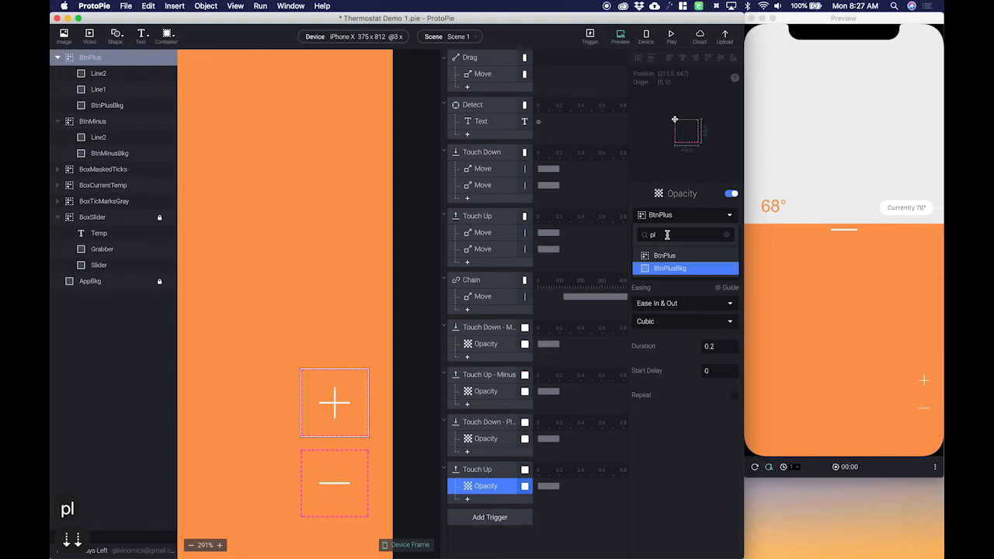
pyautogui.press('Return')
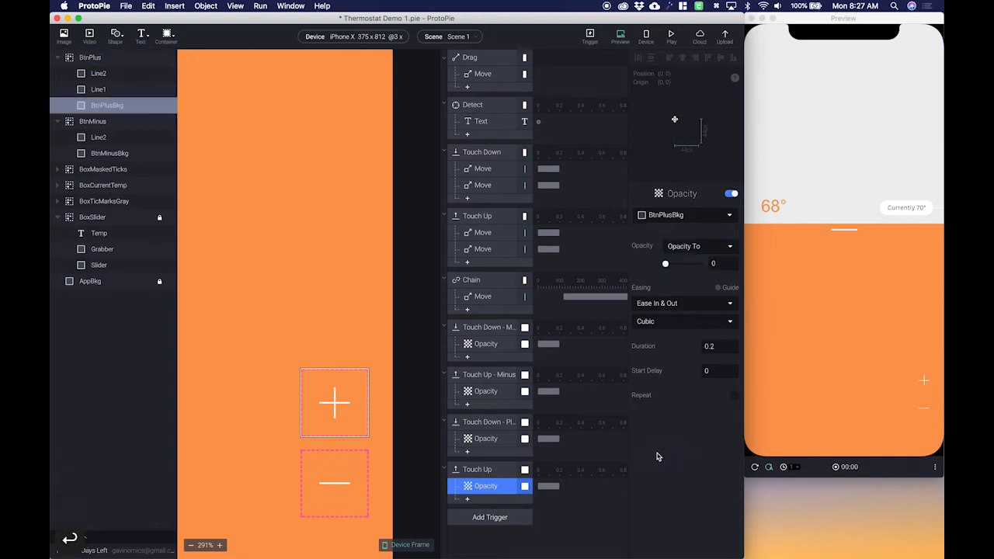
# Restart the preview and test the touch feedback of the minus button's background.
pyautogui.click(754, 468)
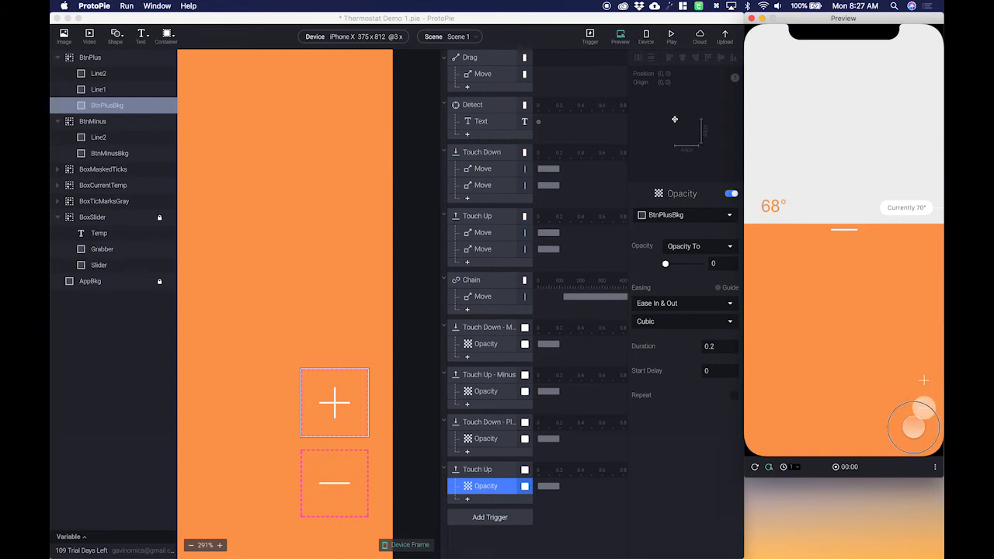
pyautogui.moveTo(919, 417); pyautogui.dragTo(892, 399)
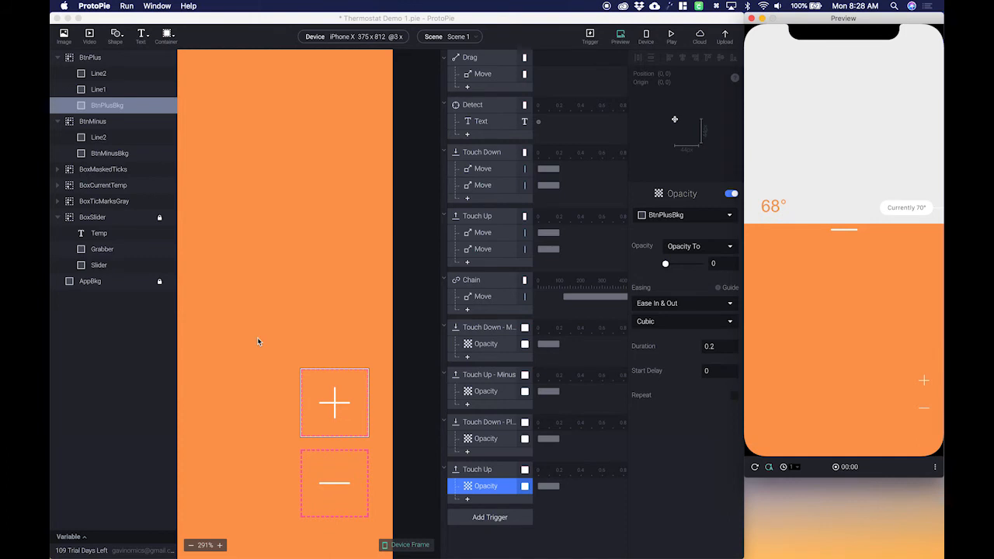
# Add a Tap trigger and assign it to the BtnPlus container.
pyautogui.scroll(-5, 332, 333)
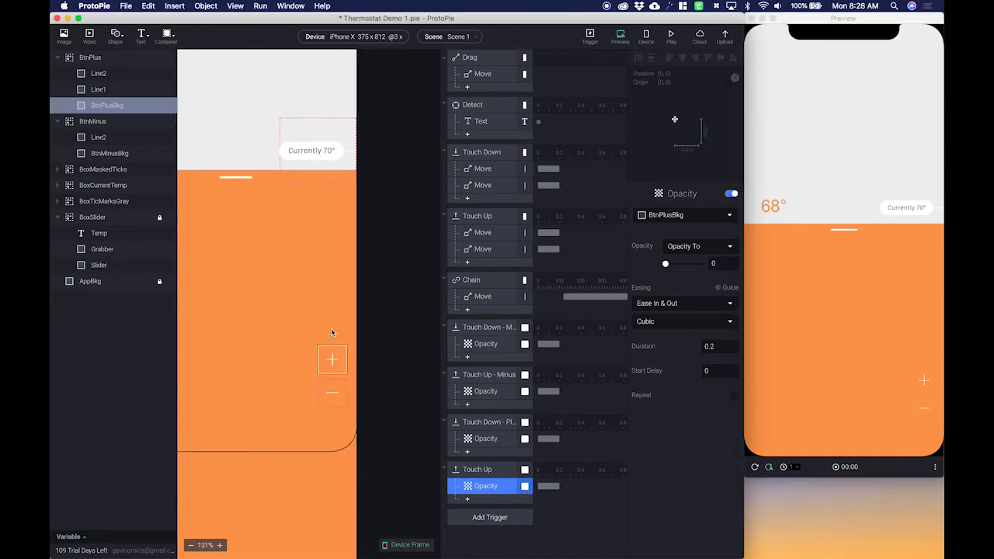
pyautogui.hscroll(-3, 332, 333)
pyautogui.scroll(2, 332, 333)
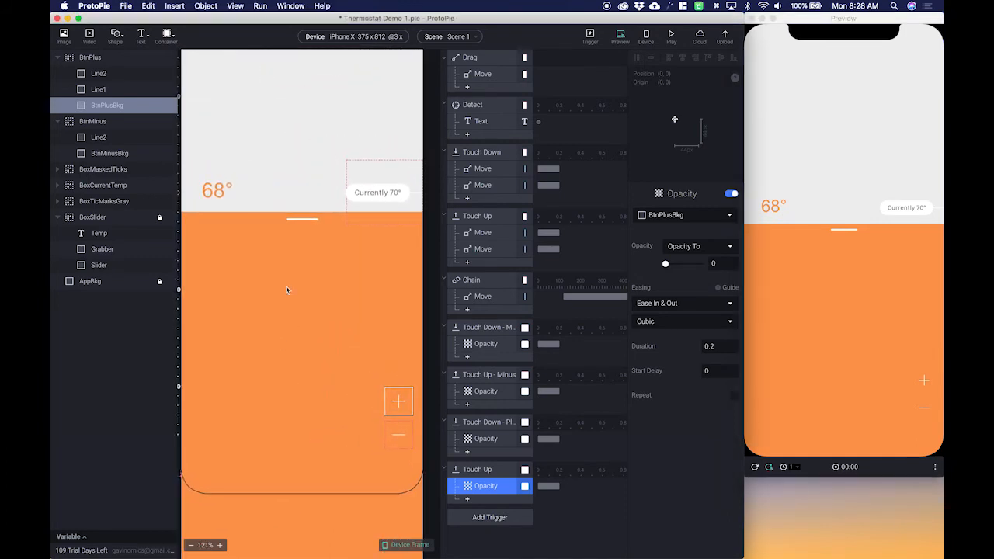
pyautogui.click(467, 525)
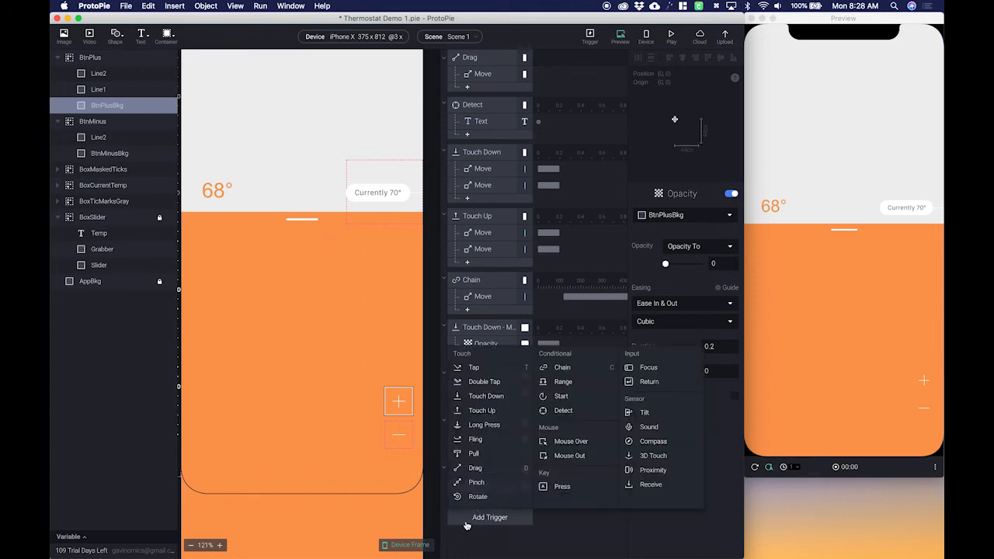
pyautogui.click(487, 368)
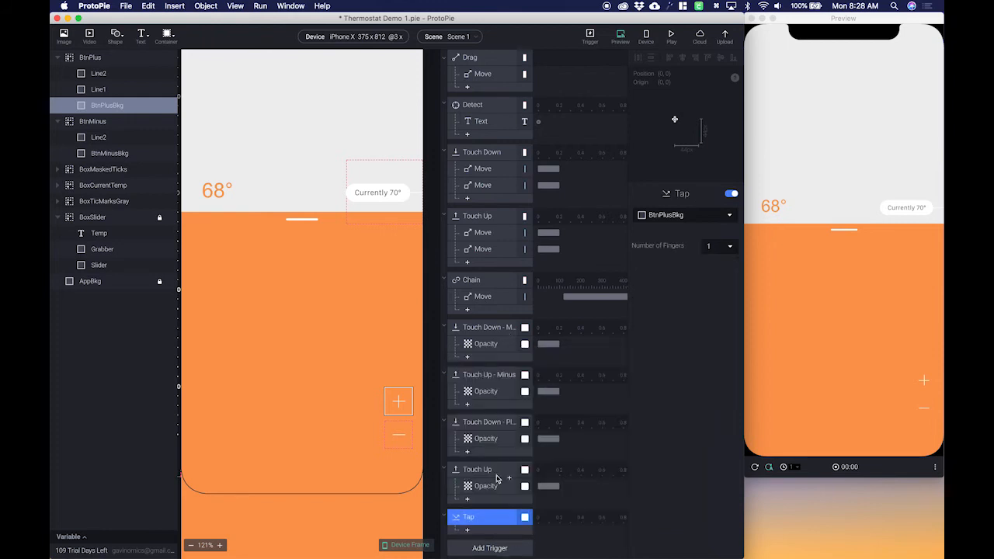
pyautogui.click(689, 216)
pyautogui.click(665, 256)
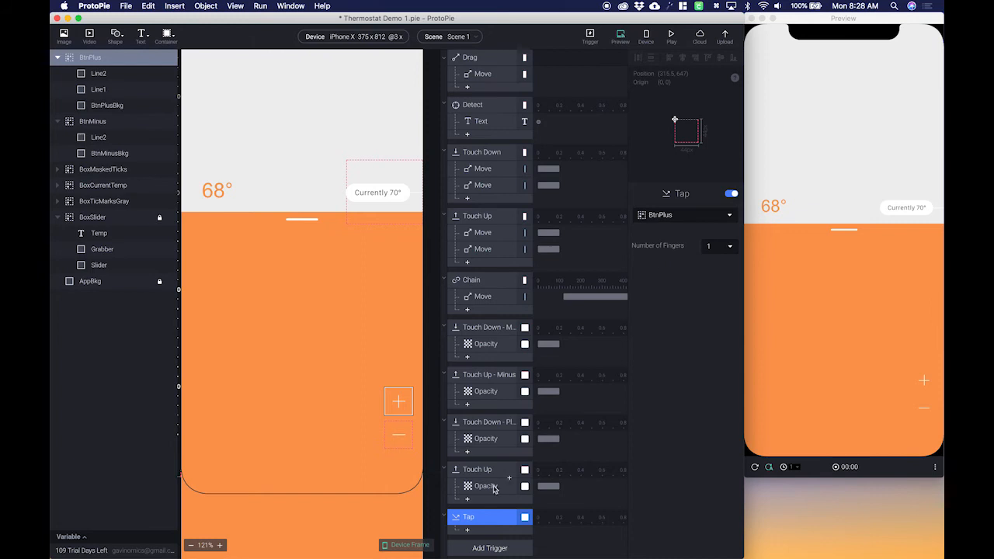
# Add a Move response to the BtnPlus Tap trigger and target the BoxSlider container.
pyautogui.click(474, 533)
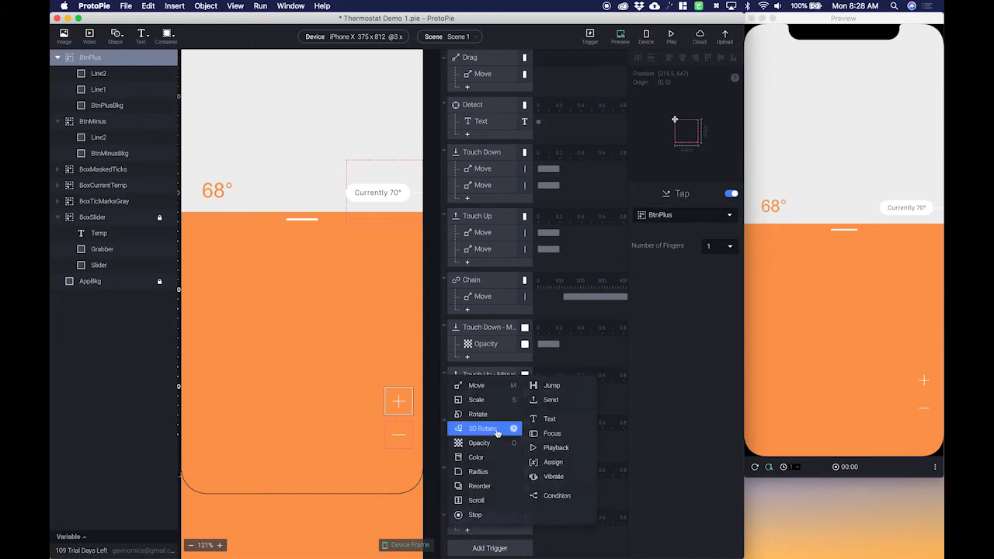
pyautogui.click(496, 389)
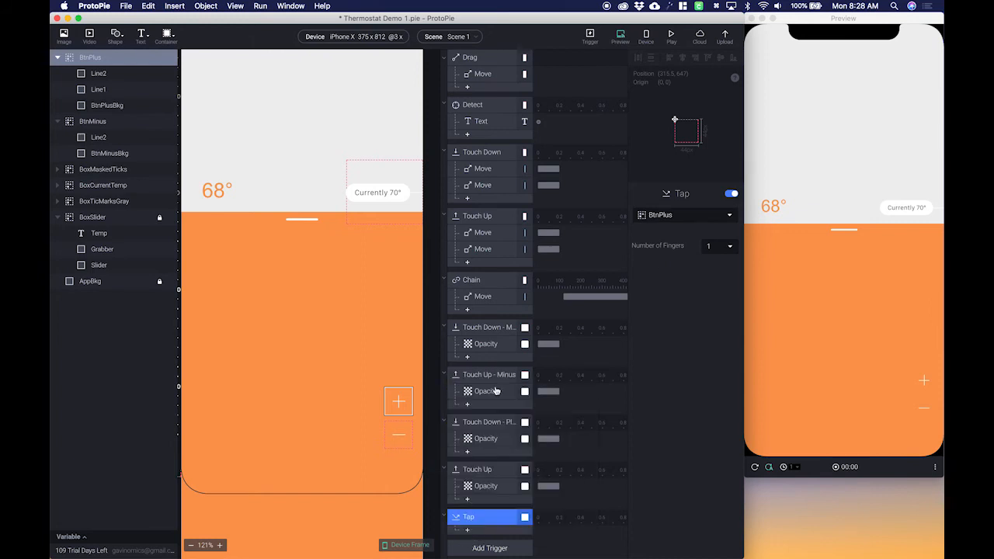
pyautogui.click(675, 217)
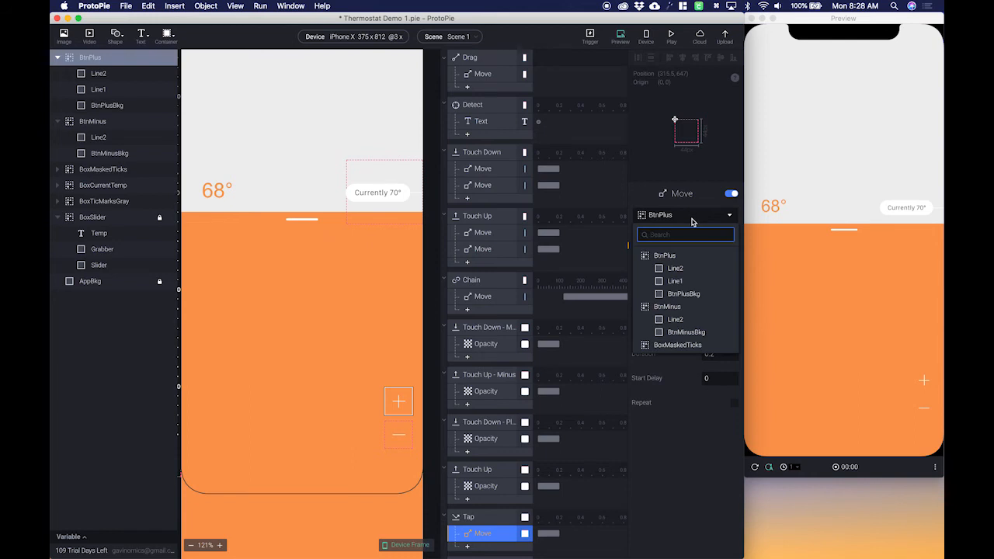
pyautogui.write('box')
pyautogui.press('Down')
pyautogui.press('Down')
pyautogui.press('Down')
pyautogui.press('Down')
pyautogui.press('Down')
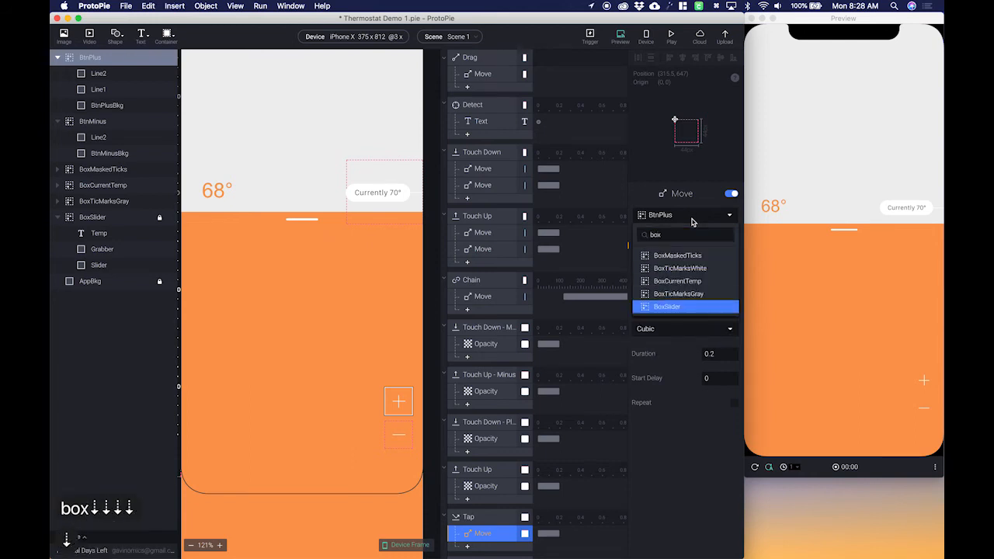
pyautogui.press('Return')
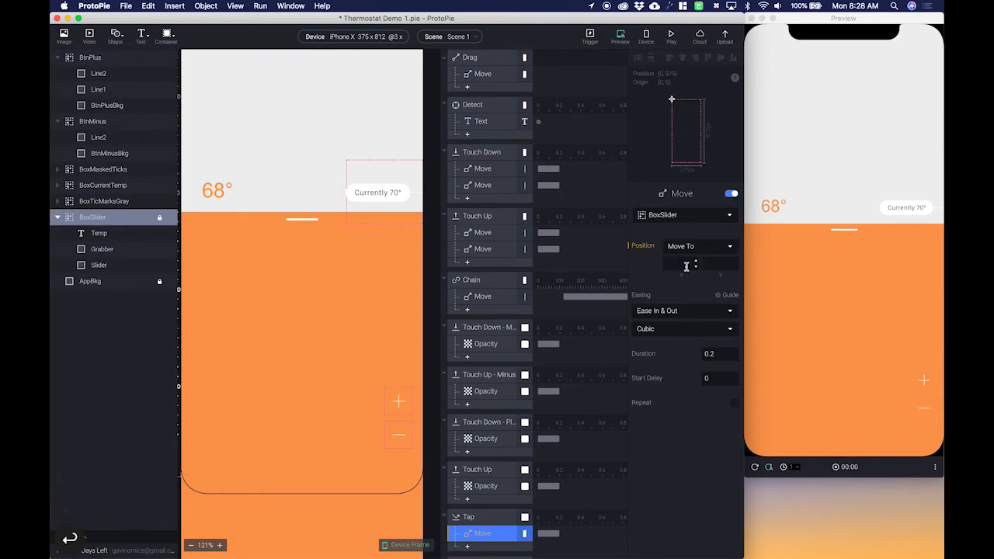
# Set the BoxSlider Move response to Move By with a Y value of -15.
pyautogui.click(704, 247)
pyautogui.click(703, 237)
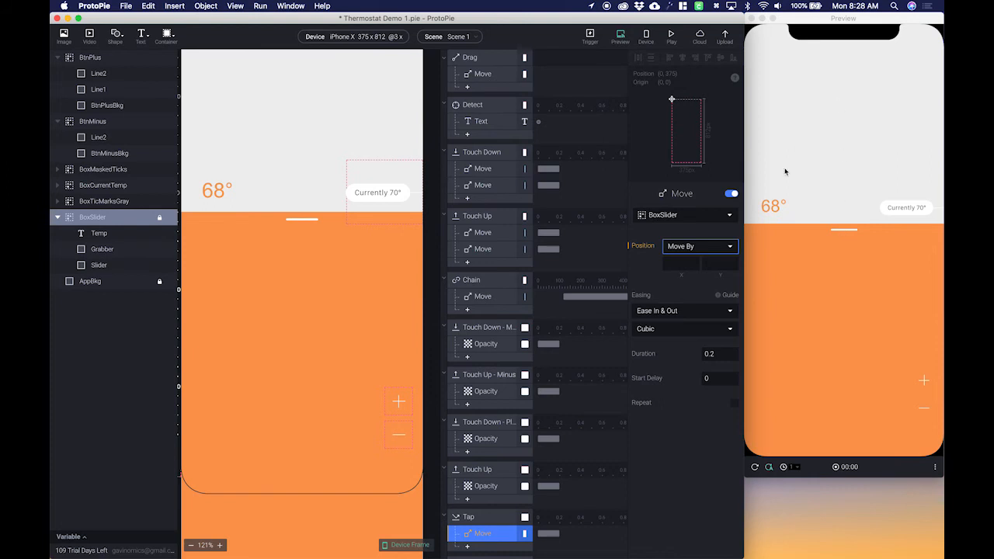
pyautogui.click(681, 264)
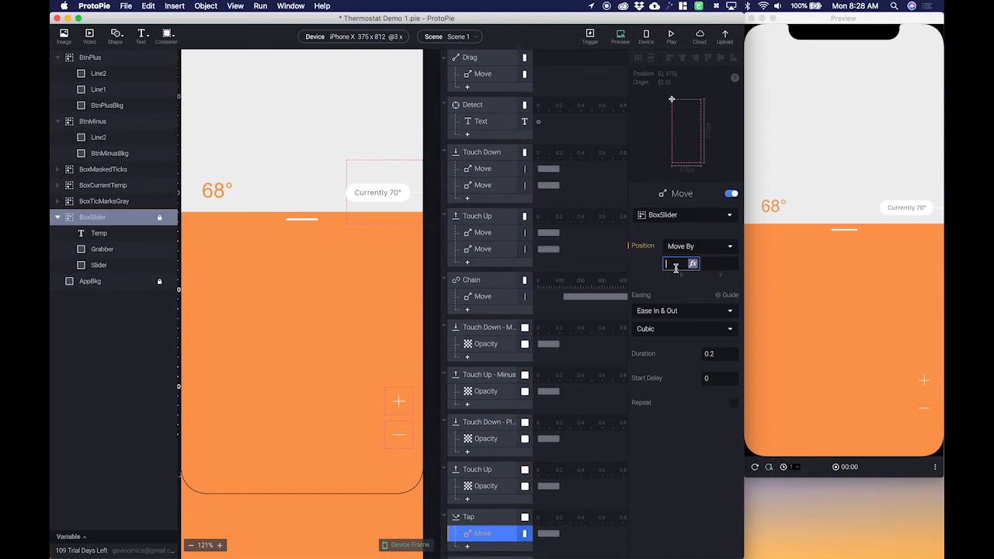
pyautogui.click(722, 265)
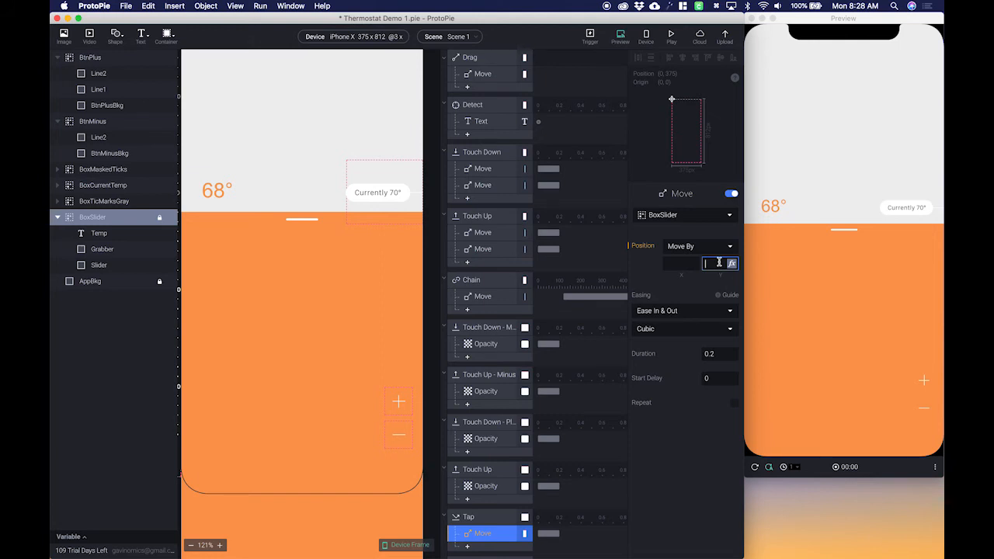
pyautogui.write('-15')
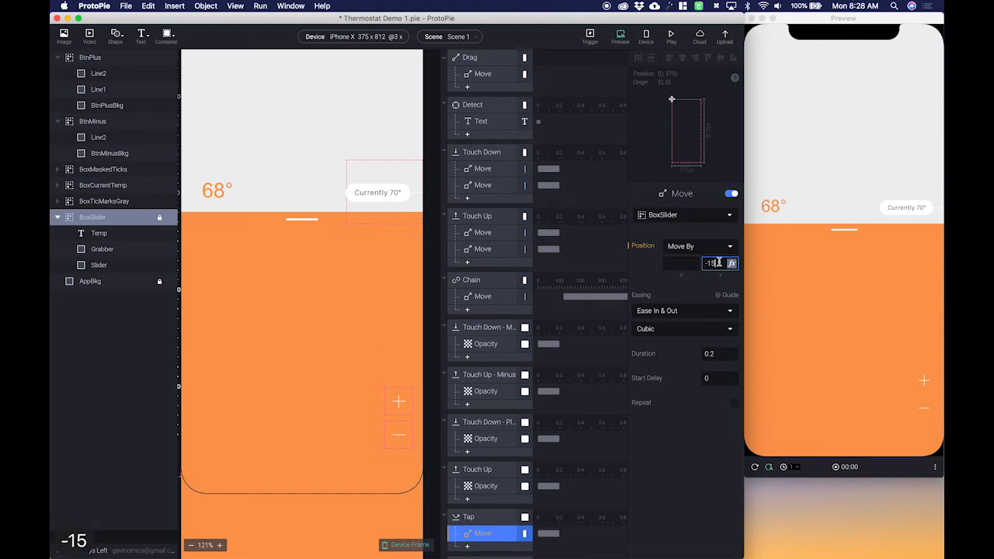
pyautogui.press('Tab')
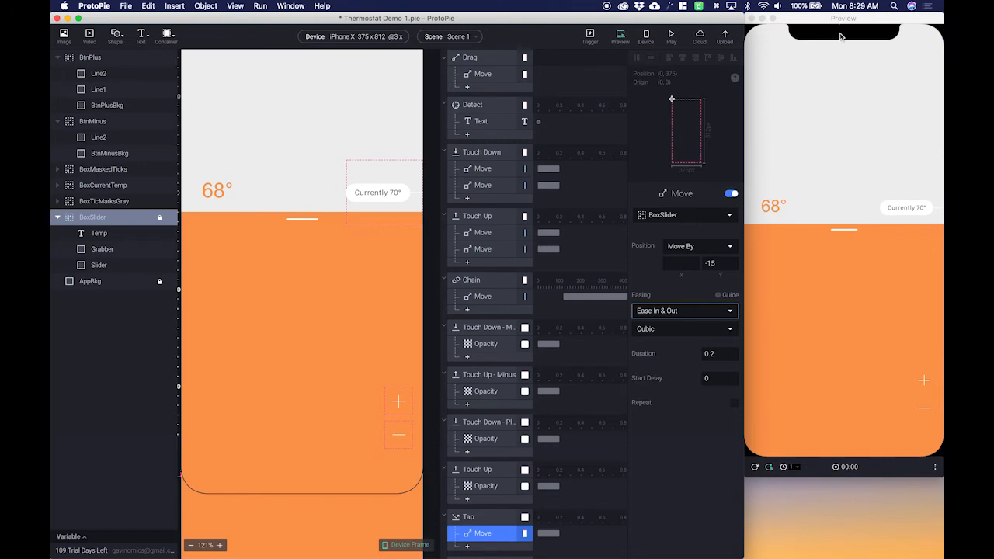
# Rename the BtnPlus Tap trigger "Tap - Plus".
pyautogui.scroll(-3, 507, 475)
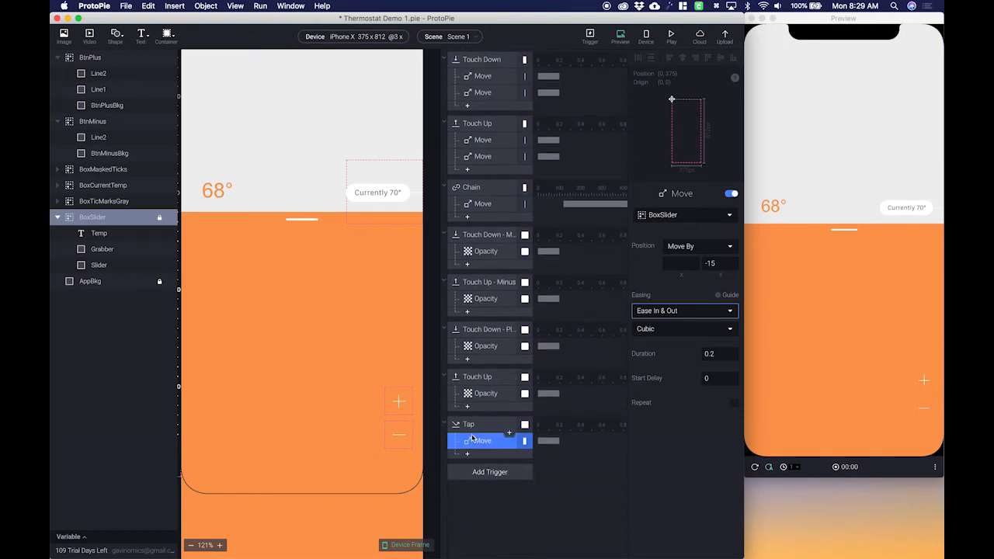
pyautogui.click(472, 430)
pyautogui.doubleClick(471, 428)
pyautogui.write('-')
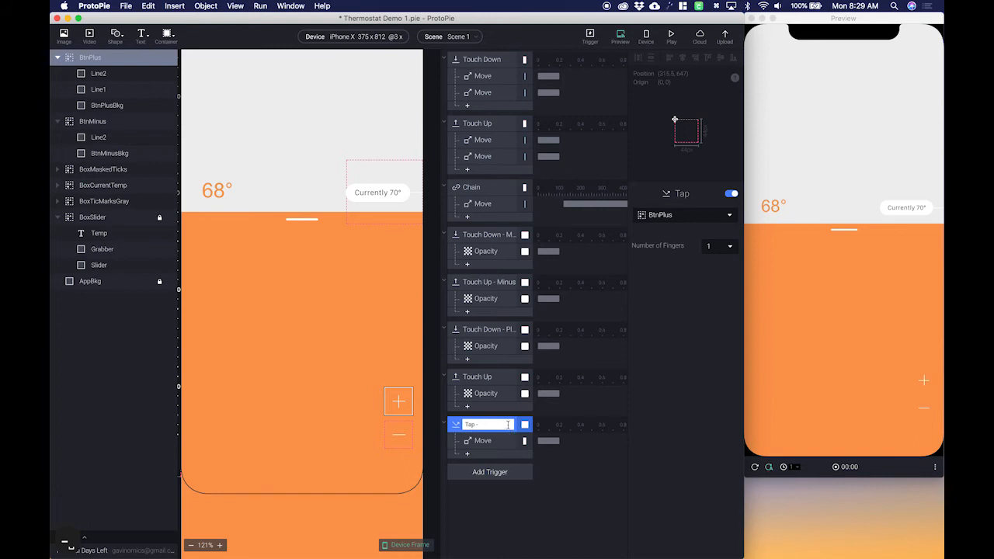
pyautogui.write(' Plus')
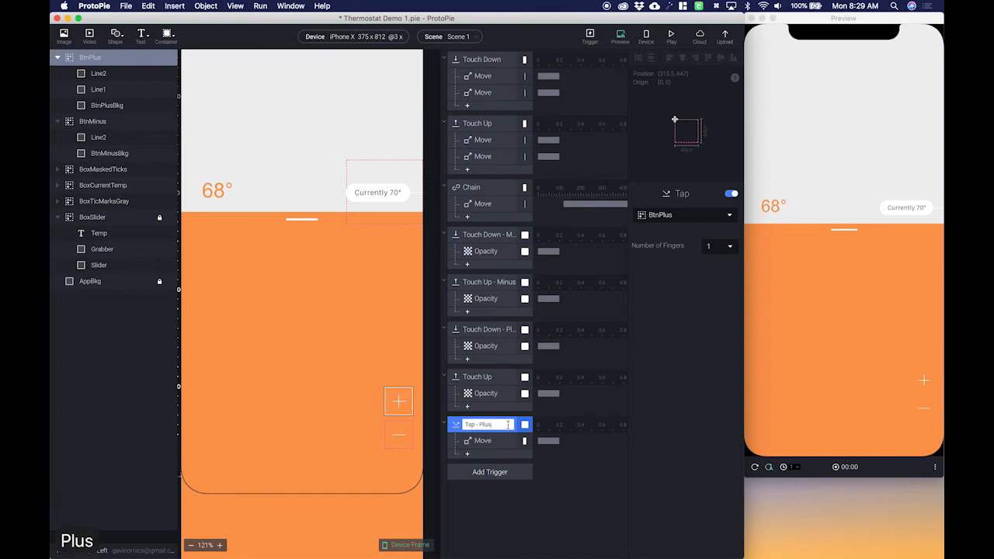
pyautogui.press('Return')
# Add another Tap trigger named "Tap - Minus" and assign it to the BtnMinus container.
pyautogui.click(476, 473)
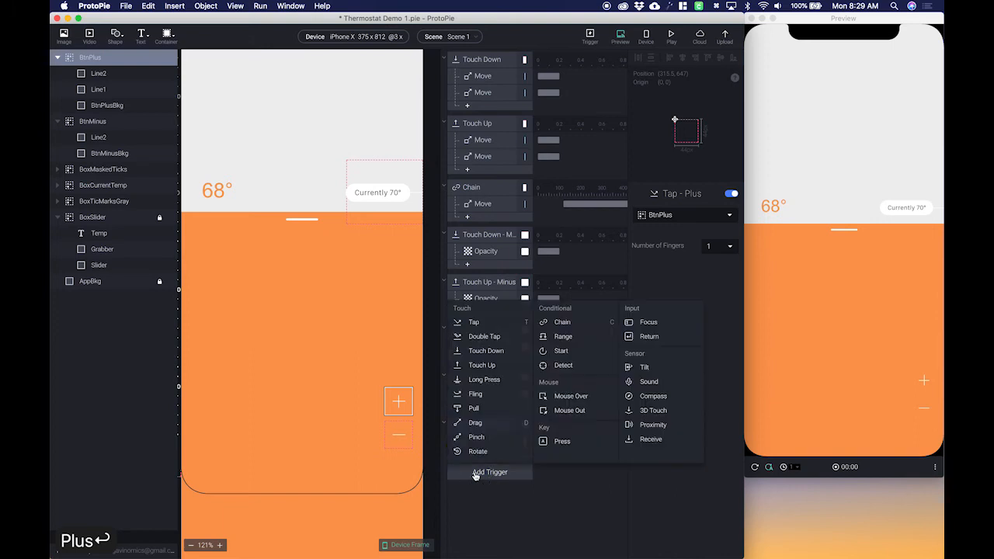
pyautogui.click(488, 329)
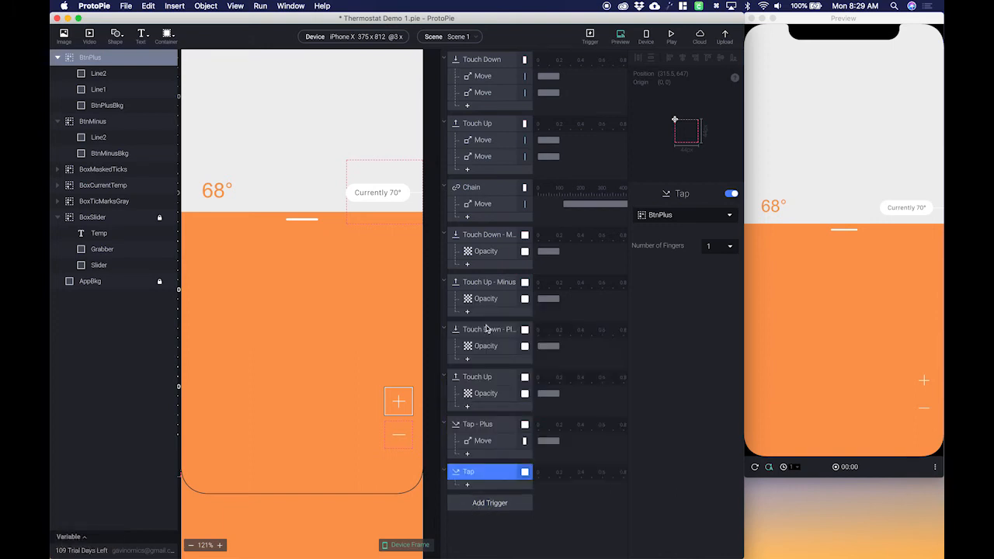
pyautogui.doubleClick(482, 466)
pyautogui.write('- Minus')
pyautogui.press('Return')
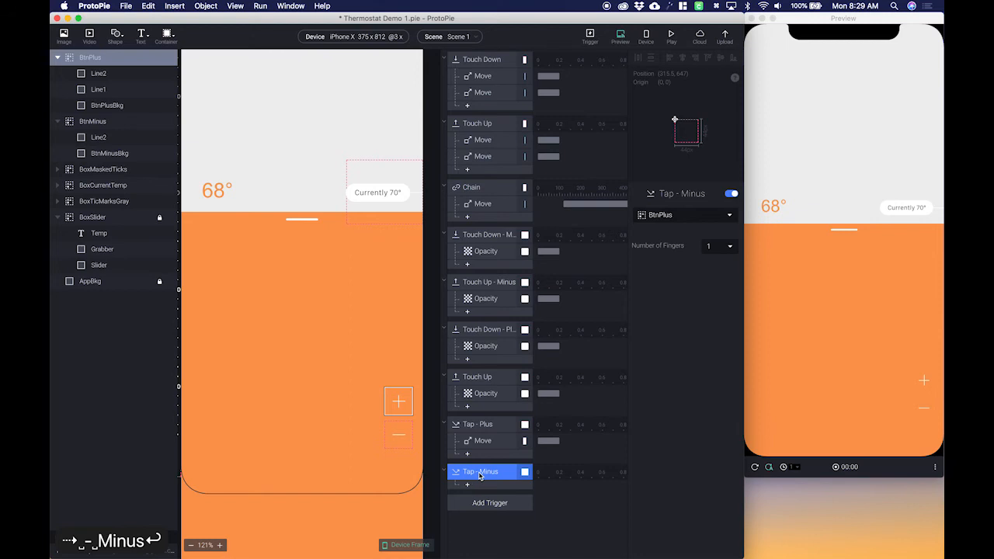
pyautogui.click(668, 218)
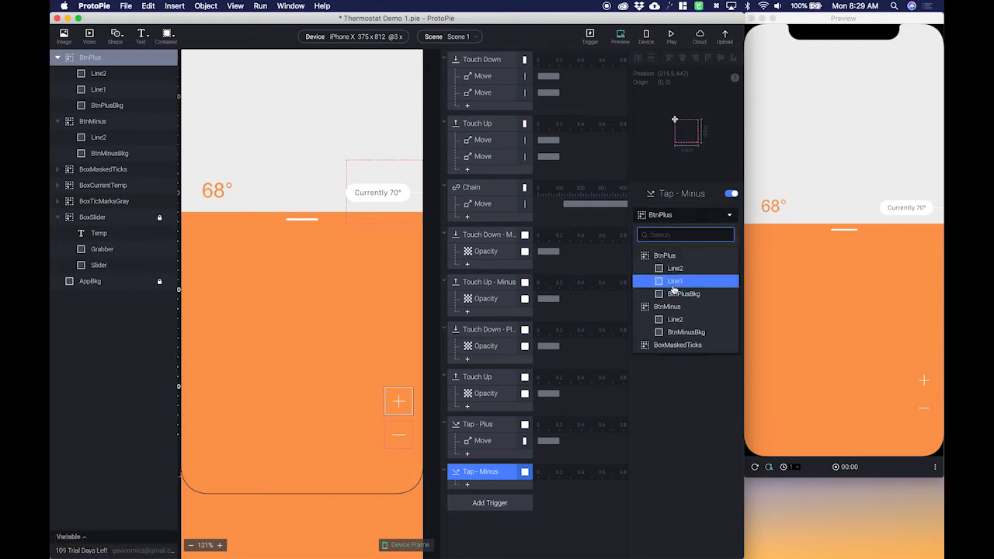
pyautogui.click(682, 309)
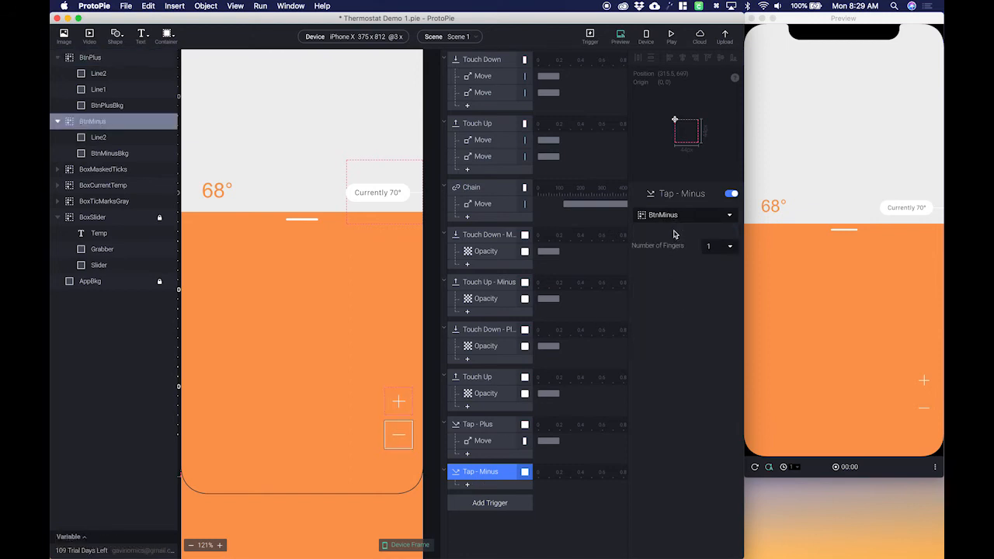
# Add a Move response to the Tap - Minus trigger, set to Move By with a Y value of 15.
pyautogui.click(469, 486)
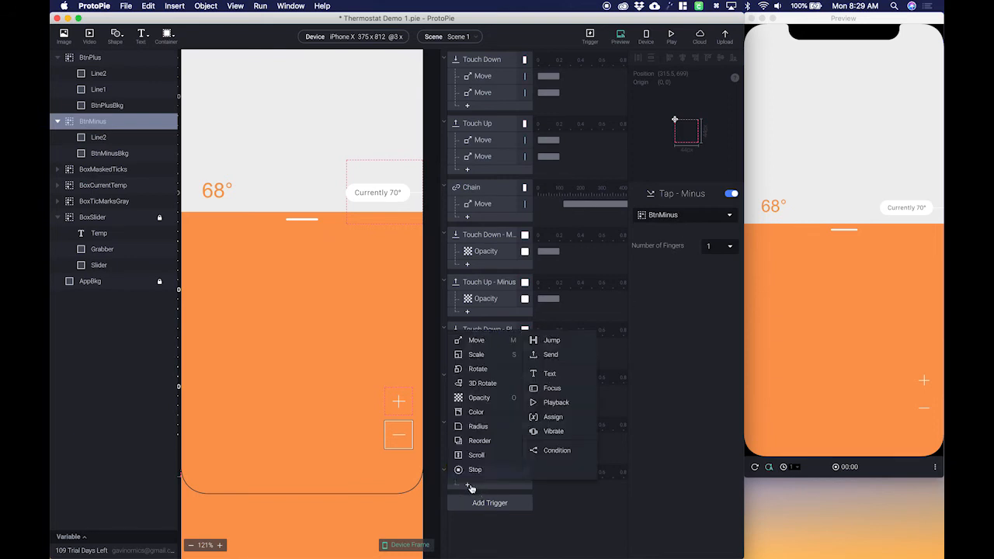
pyautogui.click(477, 337)
pyautogui.click(718, 247)
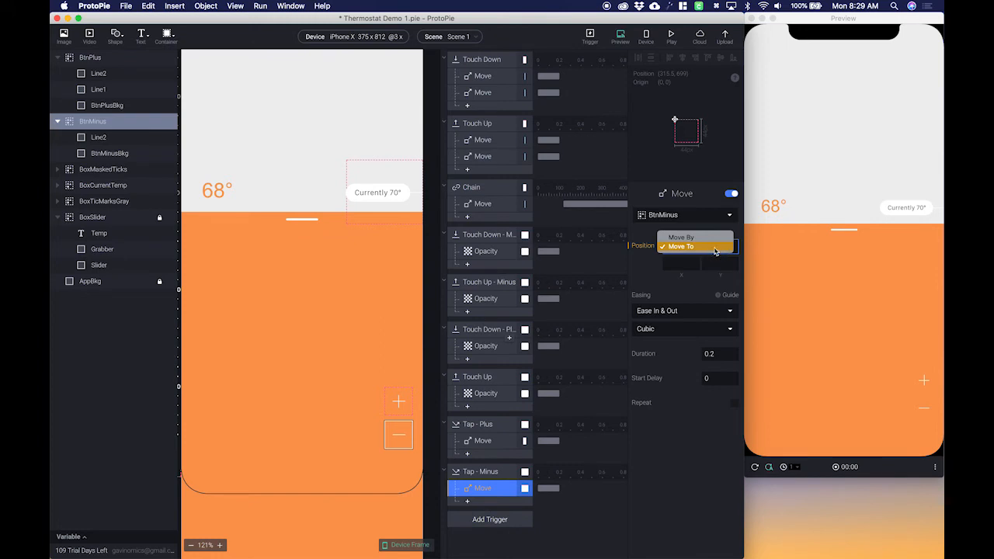
pyautogui.click(711, 237)
pyautogui.click(713, 264)
pyautogui.write('15')
pyautogui.press('Tab')
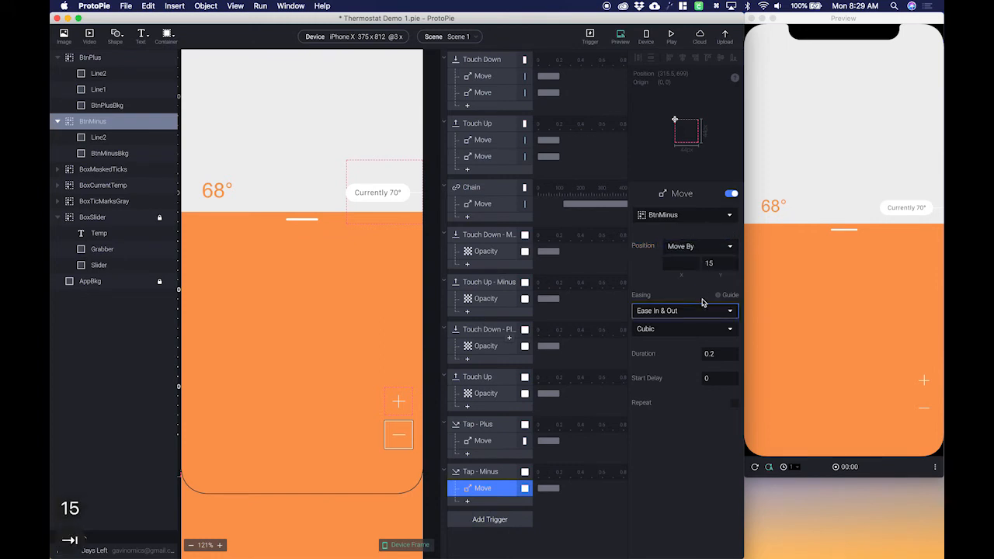
# Restart the prototype preview and test the plus button with repeated taps, followed by the minus button.
pyautogui.click(755, 468)
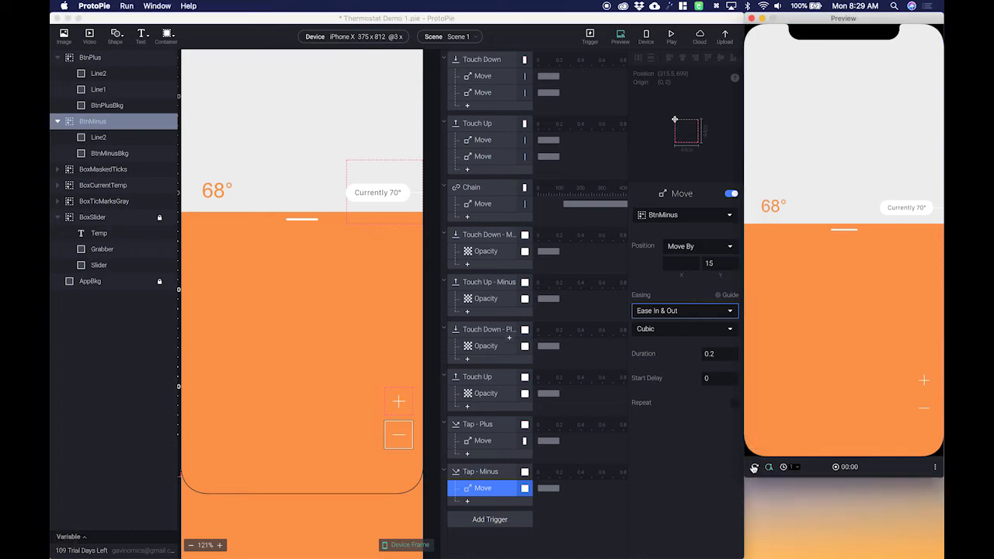
pyautogui.click(923, 380)
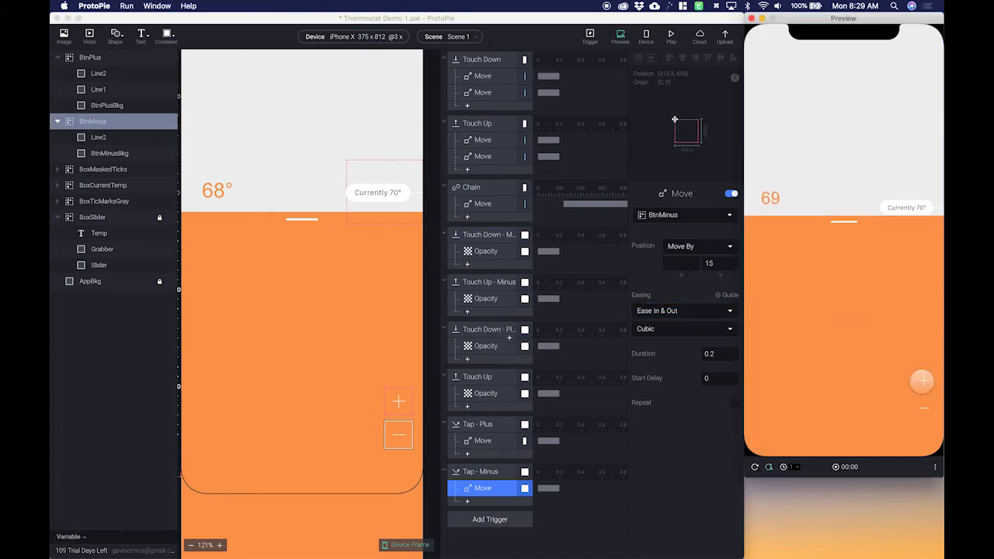
pyautogui.click(923, 381)
pyautogui.click(922, 381)
pyautogui.click(923, 381)
pyautogui.click(923, 381)
pyautogui.click(923, 381)
pyautogui.click(925, 408)
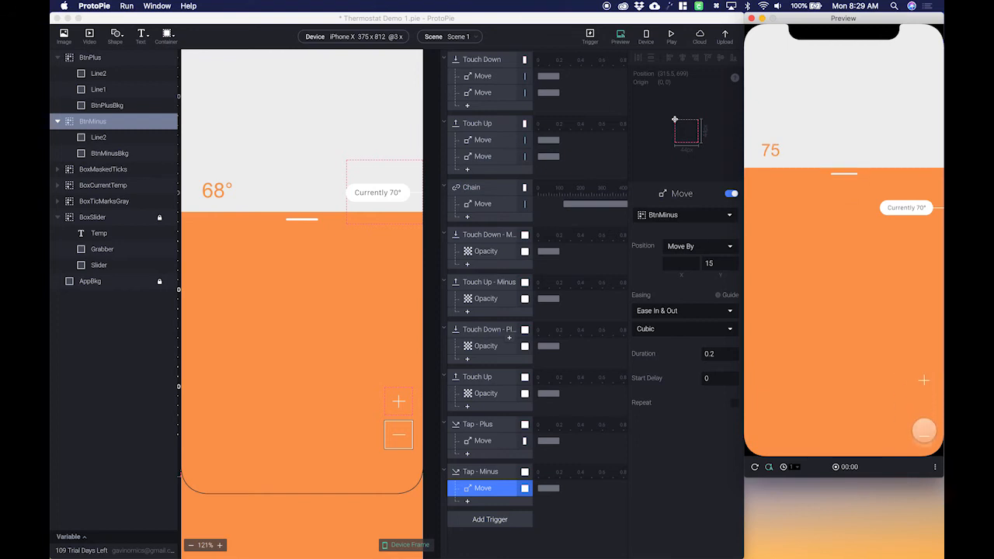
pyautogui.click(925, 432)
# Change the target layer of the Tap - Minus trigger's Move response to BoxSlider.
pyautogui.click(681, 223)
pyautogui.click(690, 222)
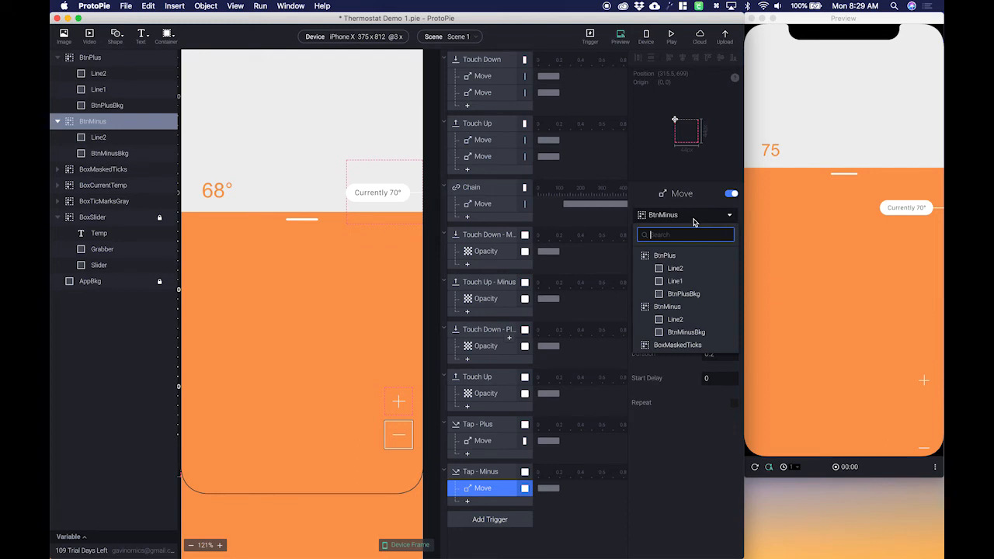
pyautogui.write('box')
pyautogui.press('Down')
pyautogui.press('Down')
pyautogui.press('Down')
pyautogui.press('Down')
pyautogui.press('Down')
pyautogui.press('Return')
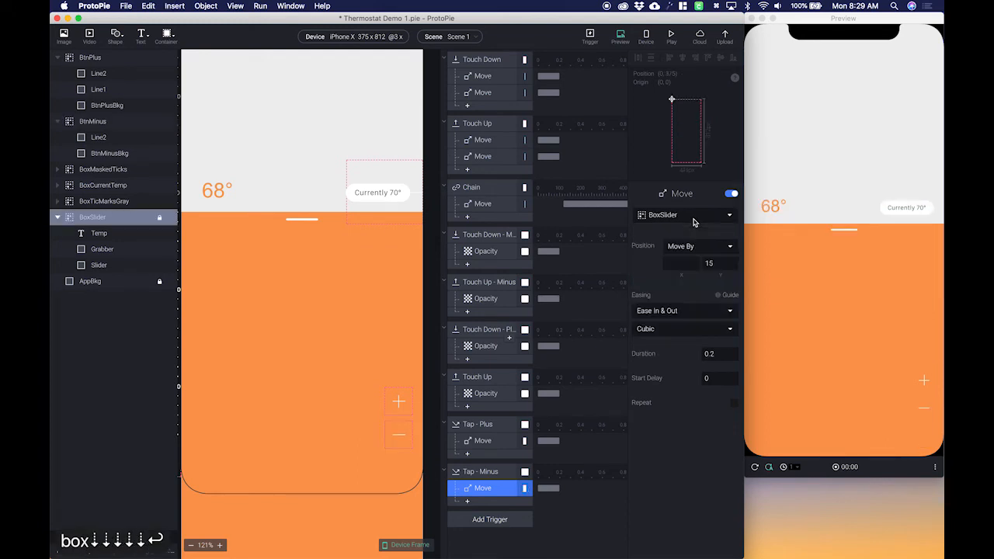
# Test in the preview that repeated taps on the minus and plus buttons lower and raise the temperature slider.
pyautogui.click(926, 413)
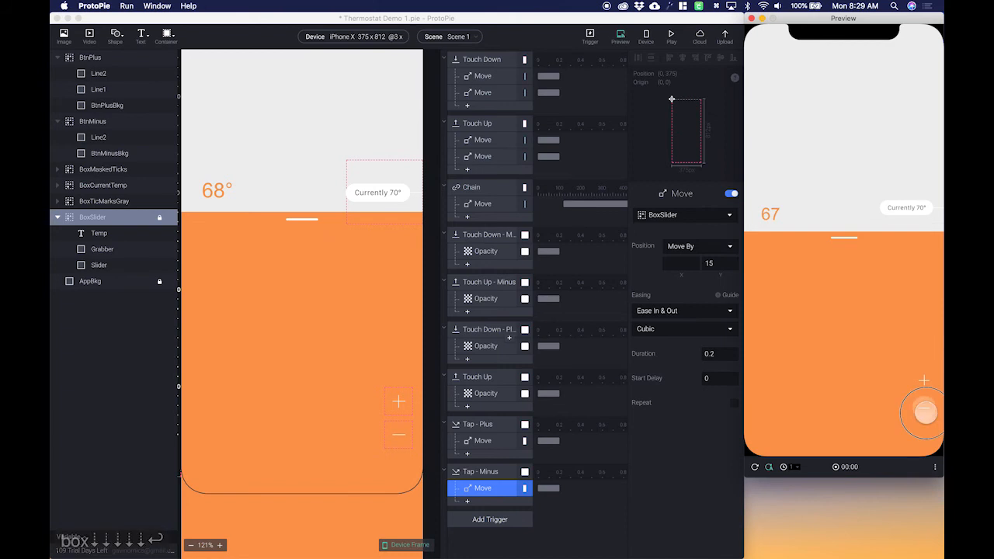
pyautogui.click(926, 412)
pyautogui.click(926, 412)
pyautogui.click(926, 413)
pyautogui.click(926, 412)
pyautogui.click(926, 412)
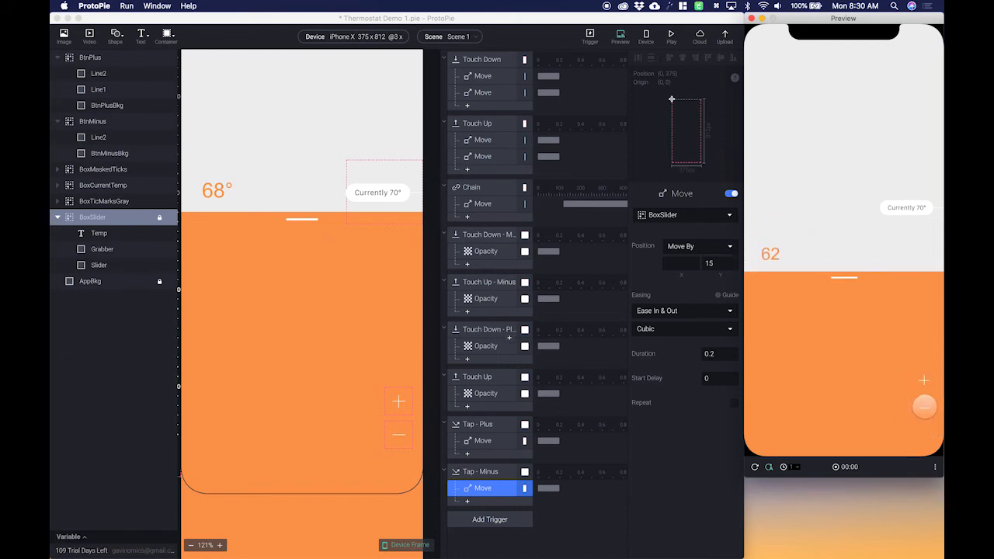
pyautogui.click(925, 407)
pyautogui.click(925, 407)
pyautogui.click(926, 384)
pyautogui.click(926, 384)
pyautogui.click(924, 383)
pyautogui.click(924, 382)
pyautogui.click(925, 383)
pyautogui.click(925, 382)
pyautogui.click(925, 383)
pyautogui.click(925, 382)
pyautogui.click(925, 383)
pyautogui.click(925, 382)
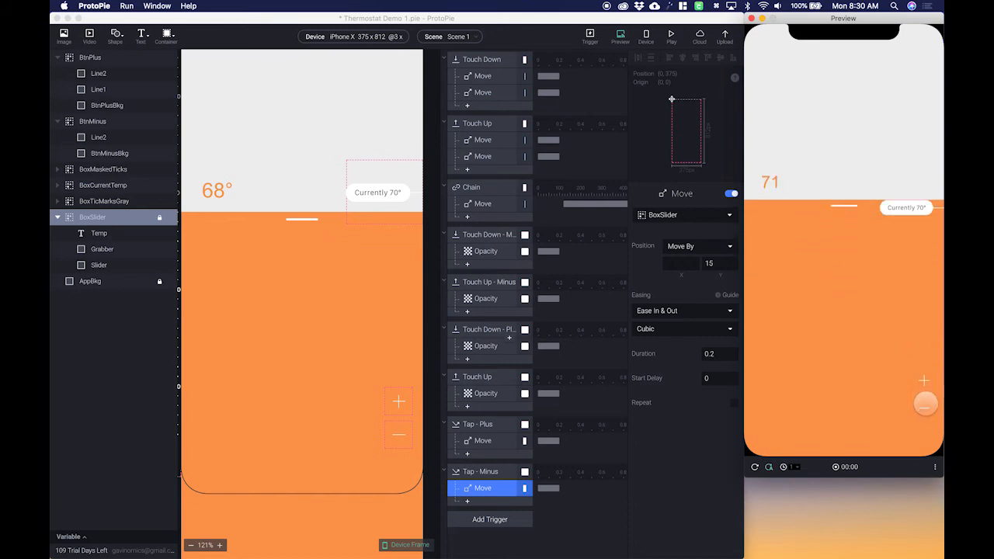
pyautogui.click(925, 405)
pyautogui.click(925, 404)
# Add a text layer reading "Living Room" centred just below the notch of the phone screen.
pyautogui.scroll(5, 363, 157)
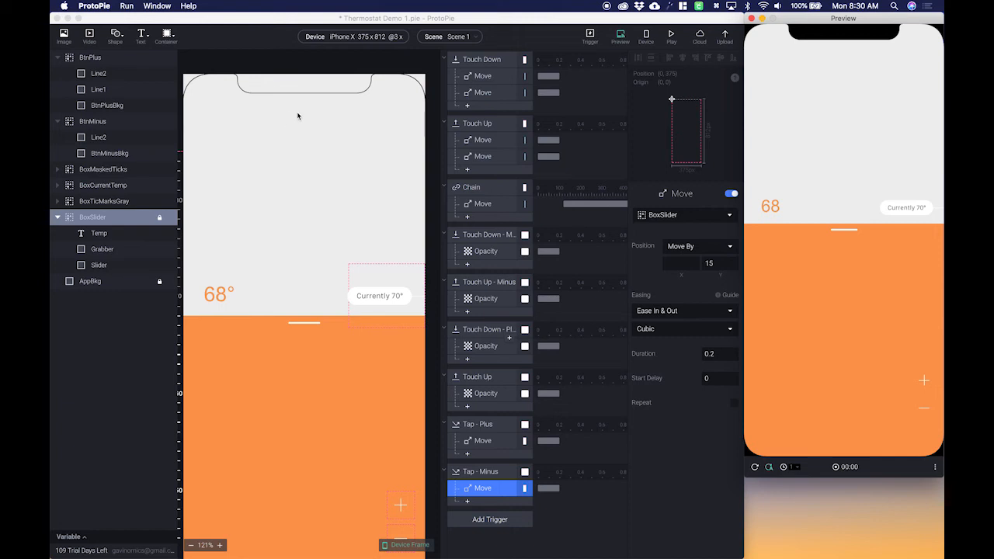
pyautogui.click(148, 64)
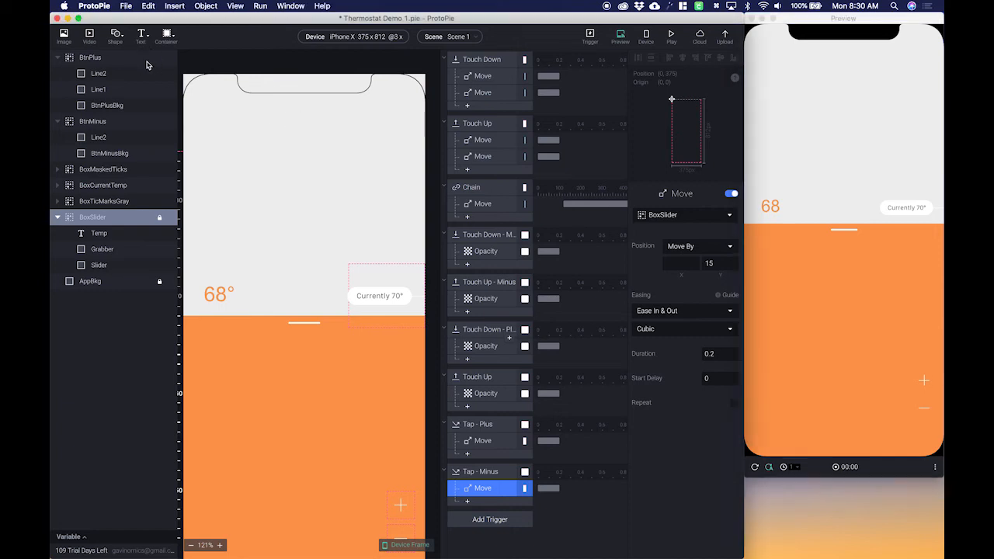
pyautogui.click(142, 58)
pyautogui.click(141, 34)
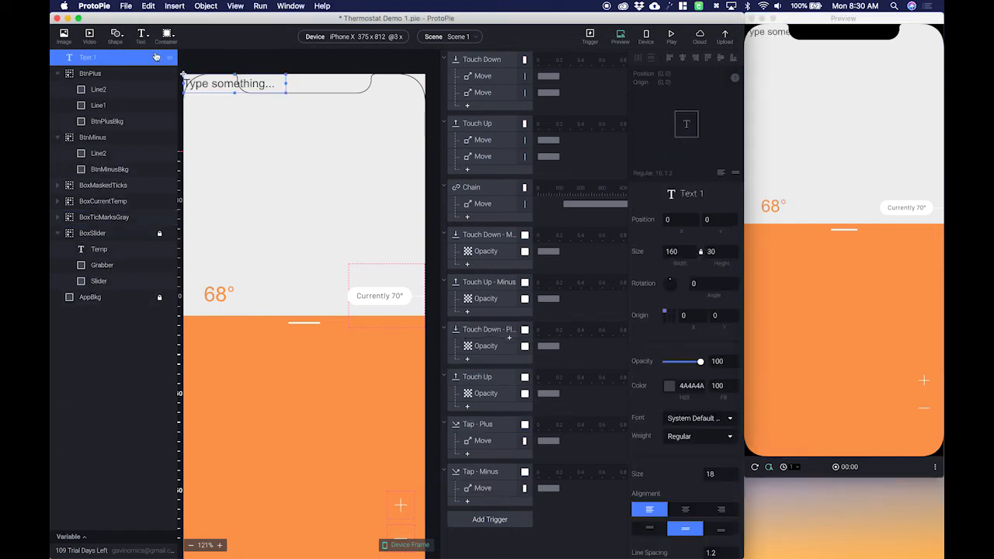
pyautogui.moveTo(250, 103); pyautogui.dragTo(305, 120)
pyautogui.doubleClick(307, 121)
pyautogui.press('BackSpace')
pyautogui.write('Living Room')
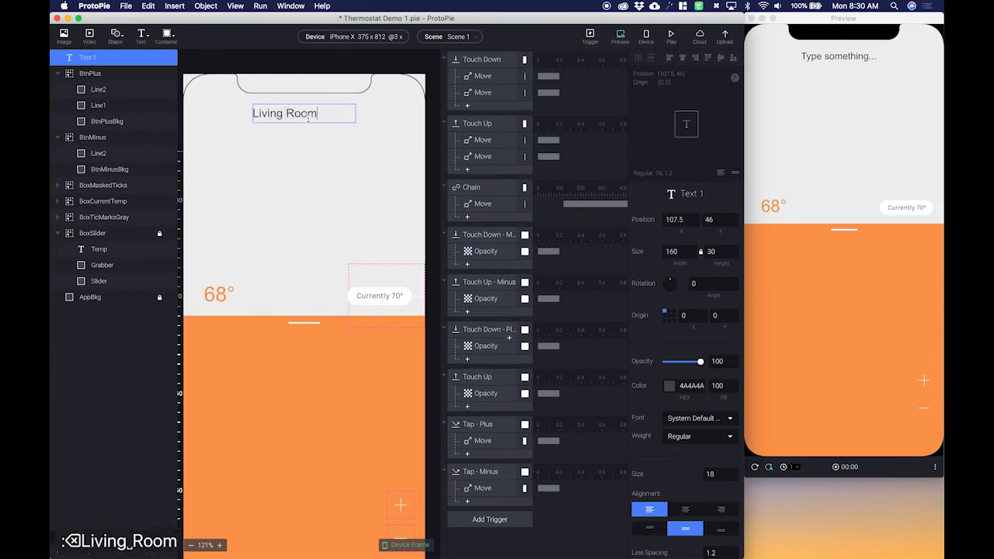
pyautogui.press('Return')
pyautogui.press('BackSpace')
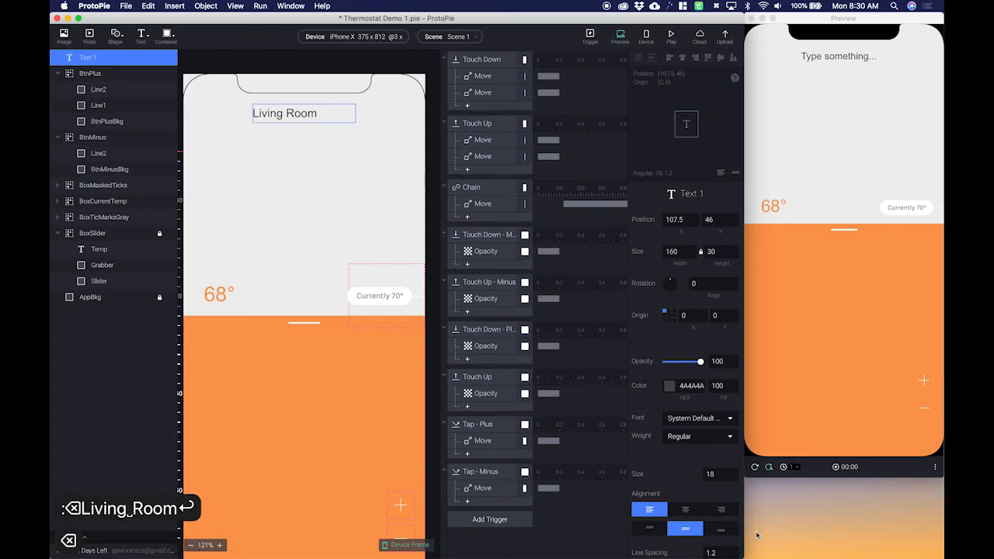
# Centre-align the Living Room text horizontally and set its font size to 17.
pyautogui.press('cmd+a')
pyautogui.click(685, 509)
pyautogui.click(720, 474)
pyautogui.press('cmd+a')
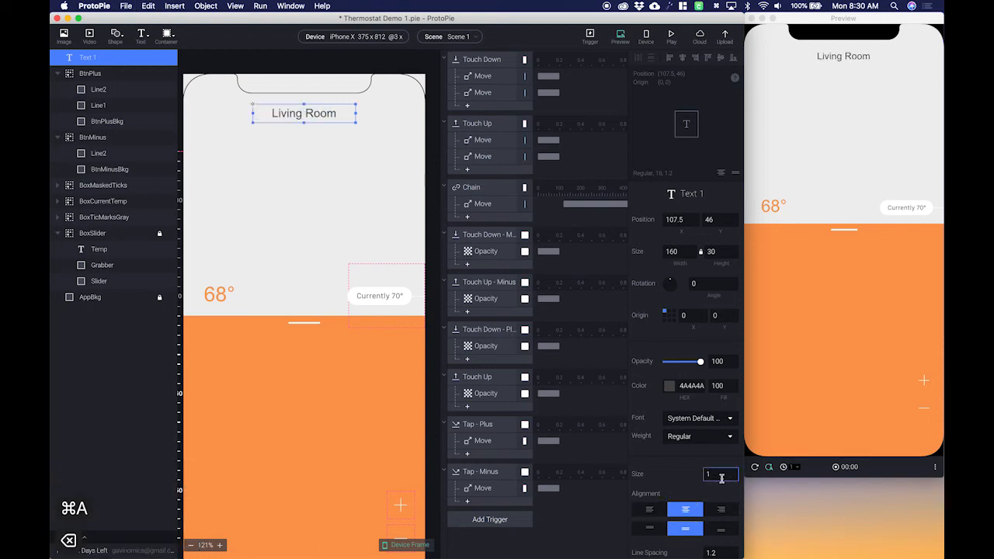
pyautogui.write('7')
pyautogui.press('Tab')
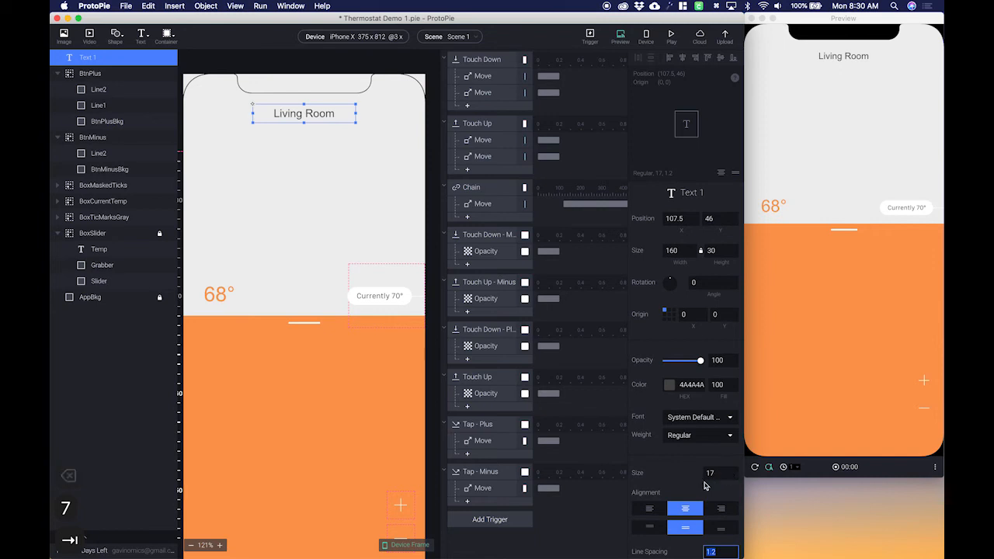
# Set the Living Room text's font to San Francisco Text and deselect the layer.
pyautogui.click(706, 421)
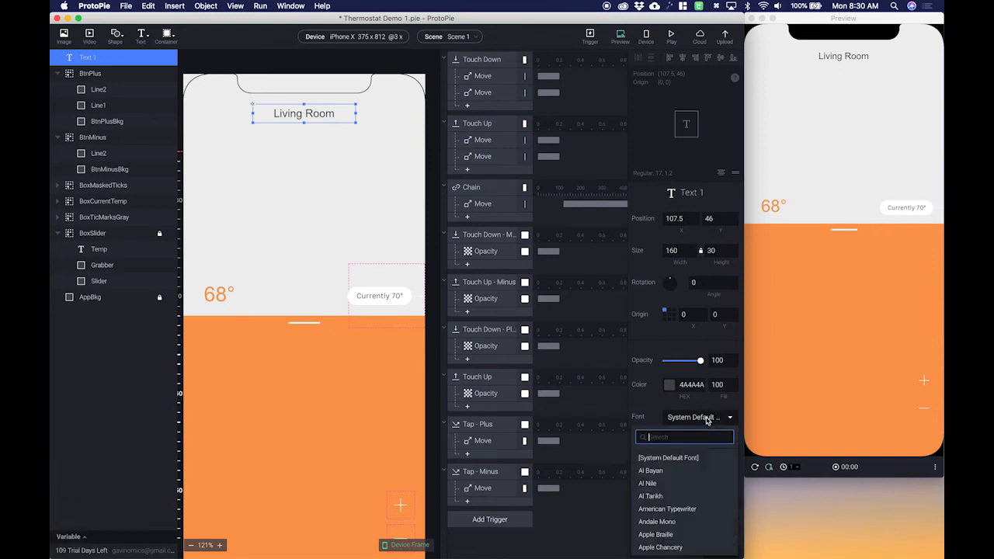
pyautogui.write('san')
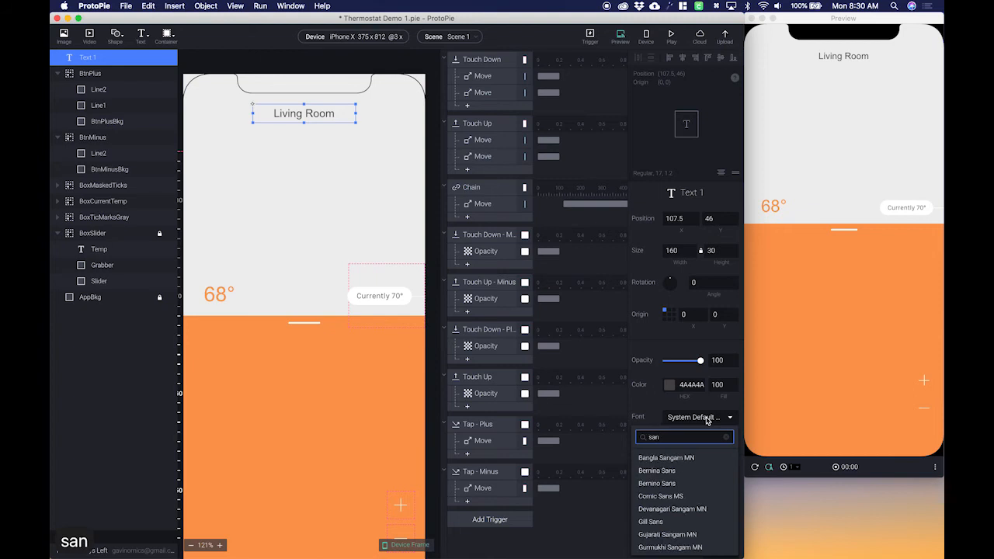
pyautogui.write(' fr')
pyautogui.press('Down')
pyautogui.press('Down')
pyautogui.press('Return')
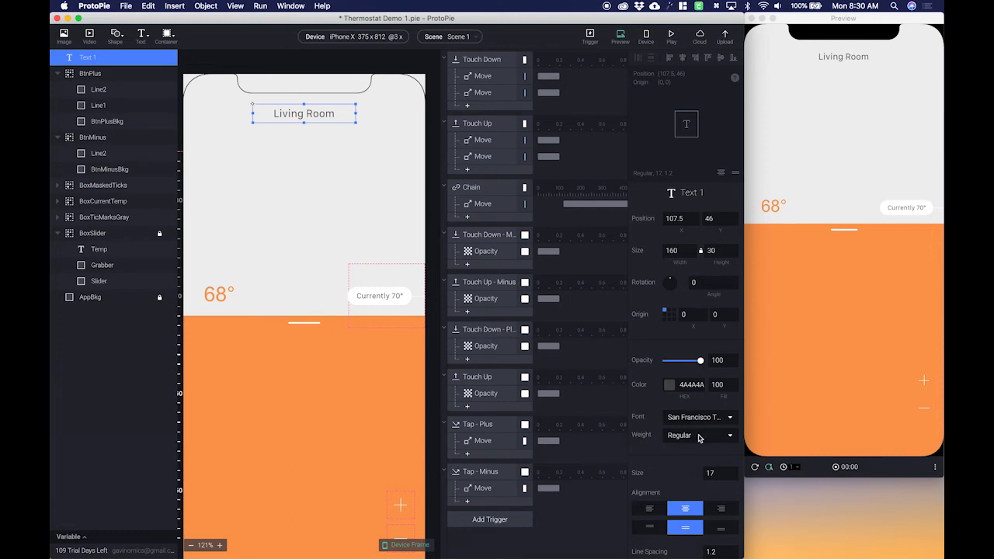
pyautogui.click(407, 245)
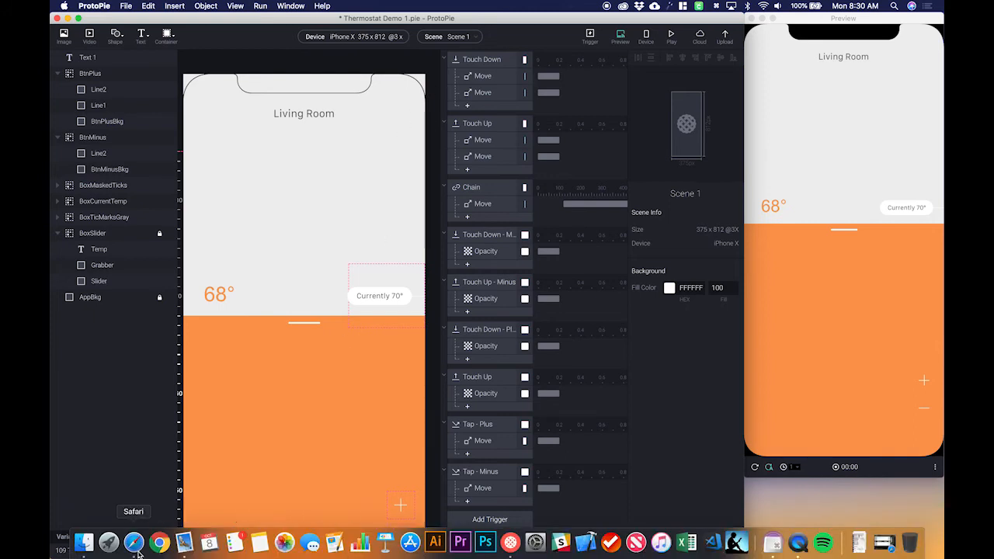
# Switch to Safari, open thenounproject.com in a new tab and search its icons for "flame".
pyautogui.click(136, 547)
pyautogui.press('super+t')
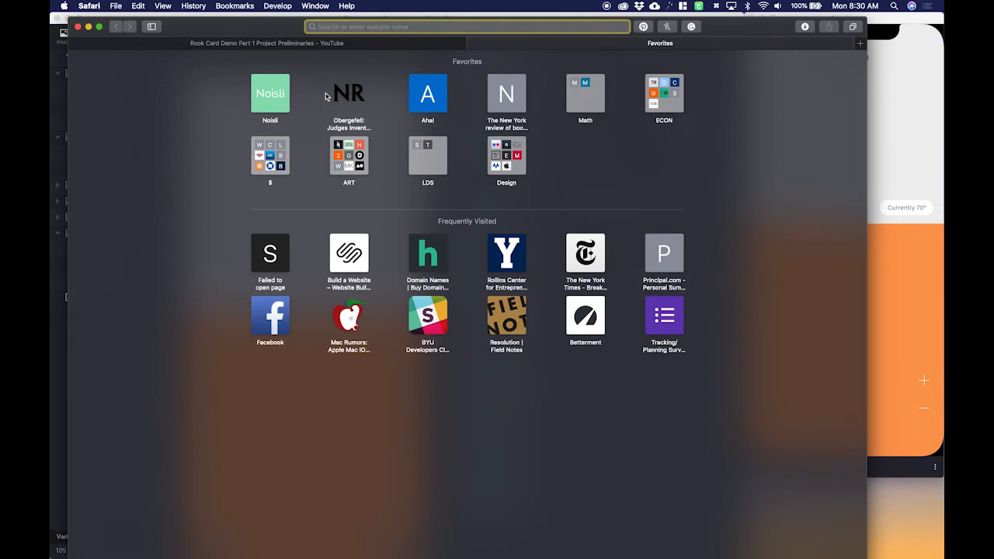
pyautogui.write('noun')
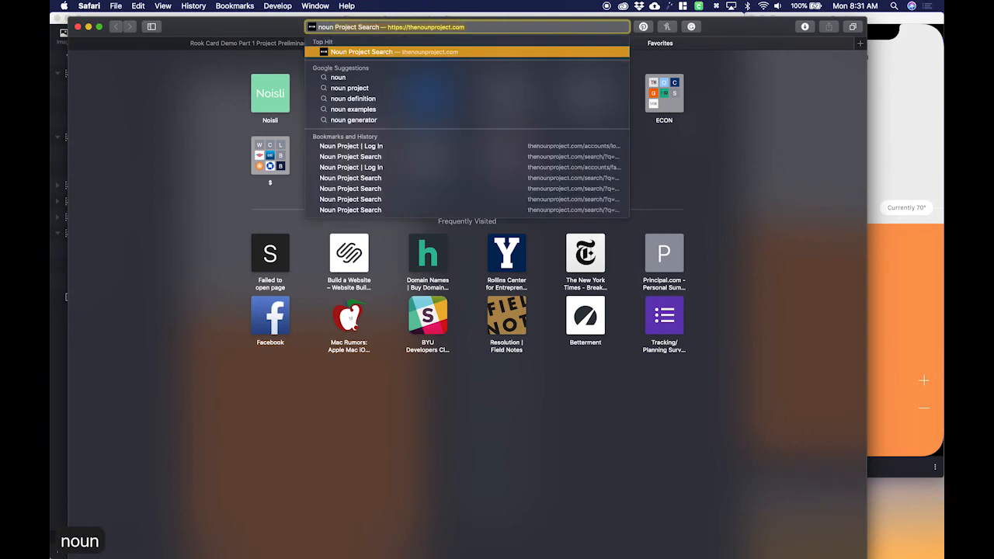
pyautogui.write('project.com')
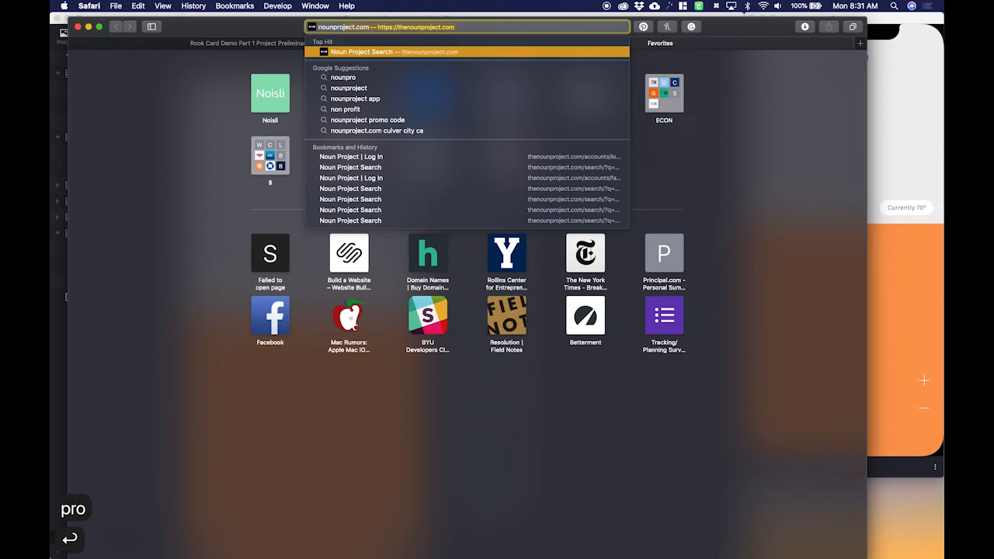
pyautogui.press('Return')
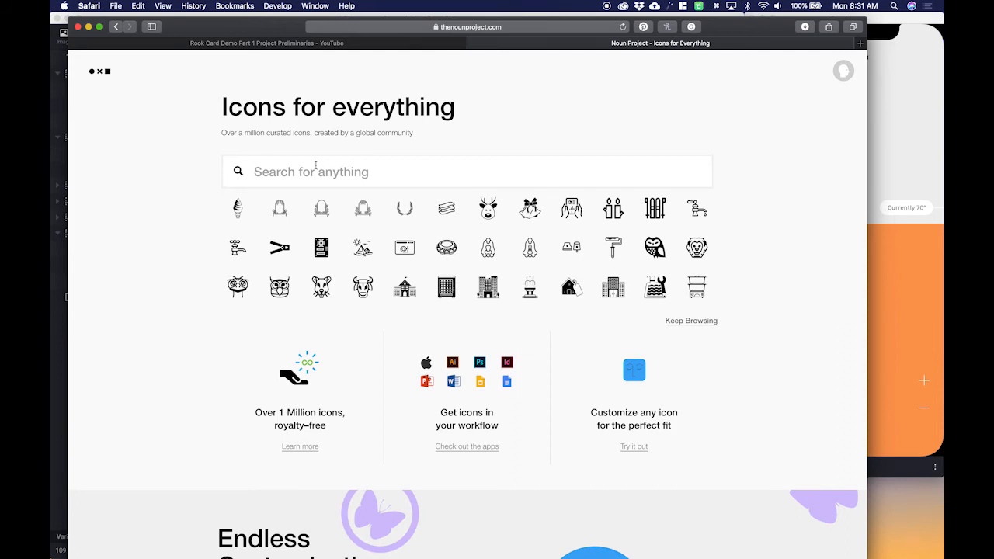
pyautogui.write('flame')
pyautogui.press('Return')
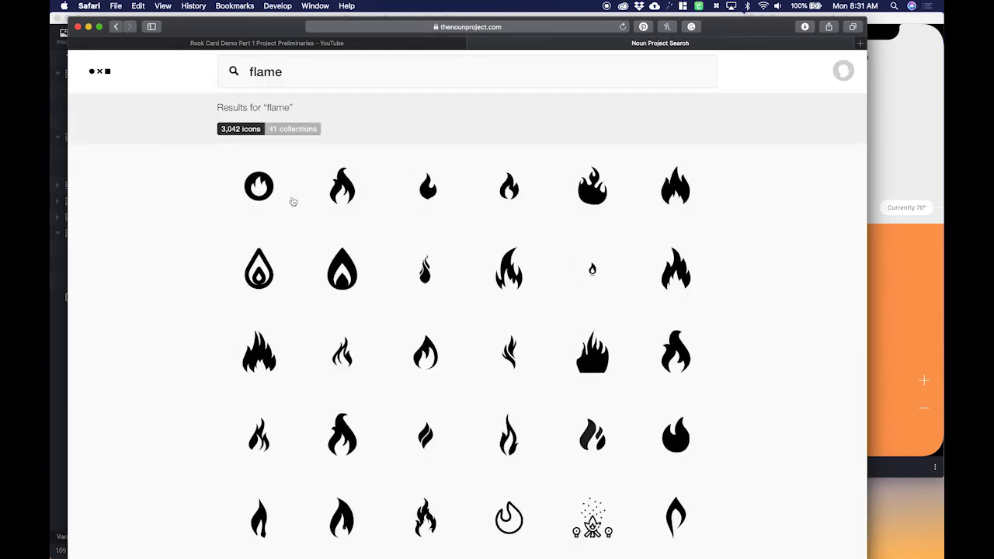
# Find and open the solid round flame icon with a single curled notch among the "flame" search results.
pyautogui.scroll(-10, 393, 279)
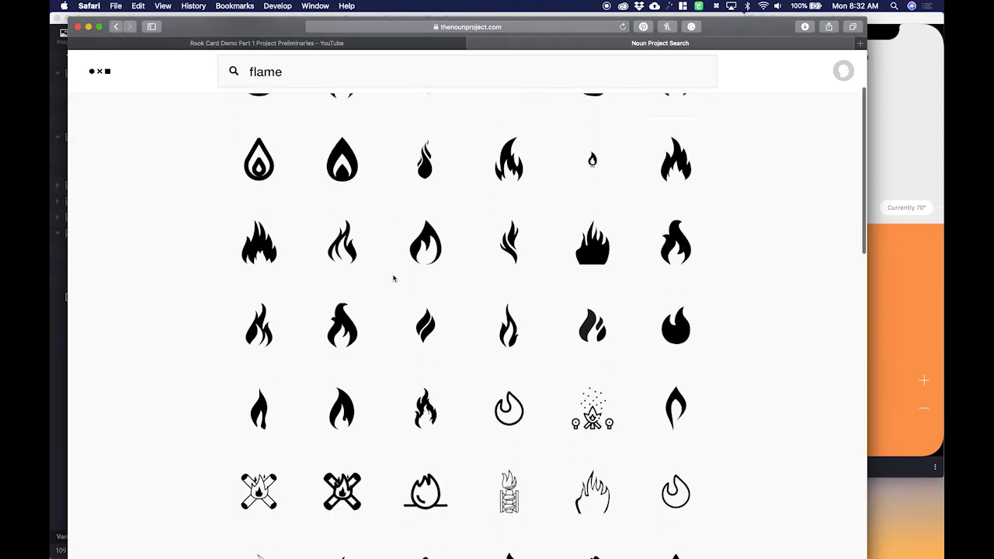
pyautogui.scroll(-12, 394, 279)
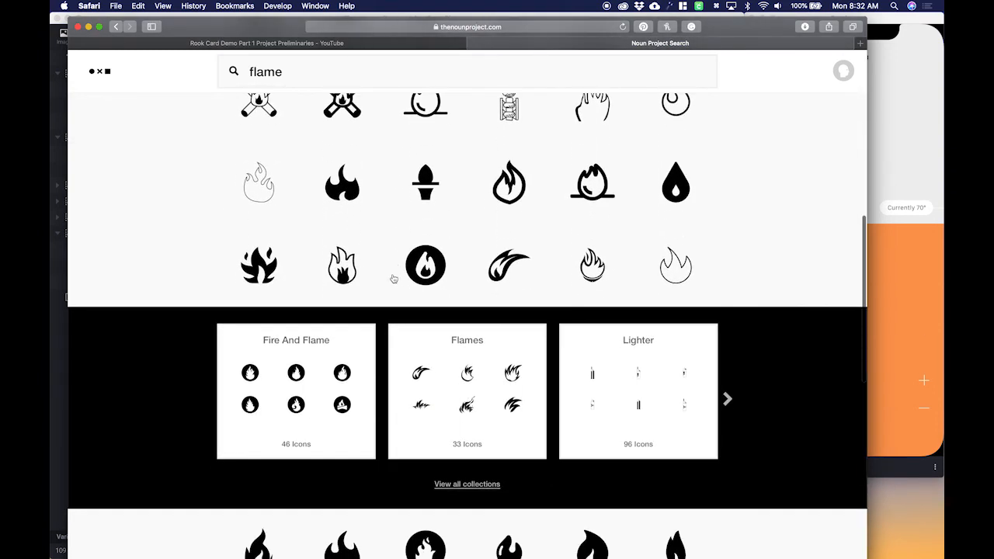
pyautogui.scroll(-15, 394, 279)
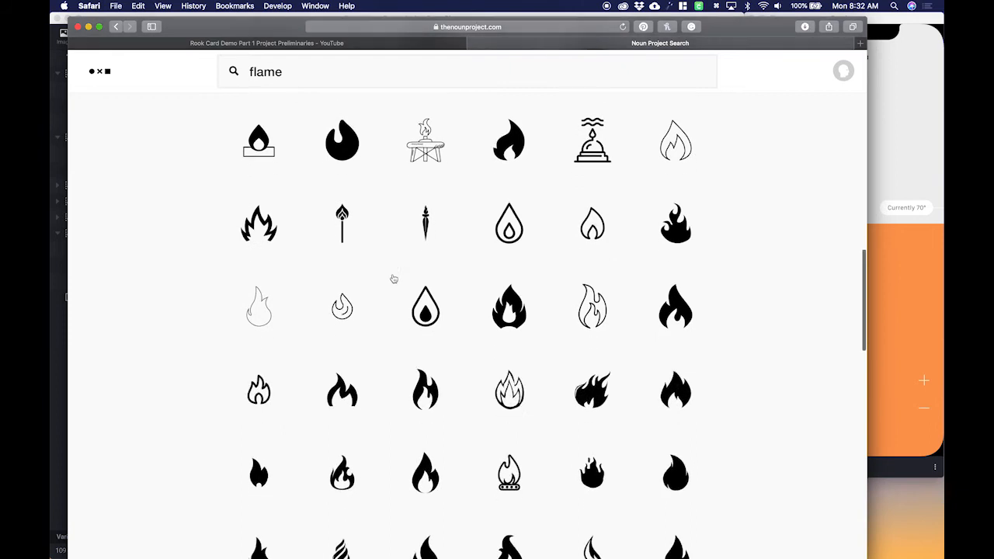
pyautogui.scroll(-14, 394, 279)
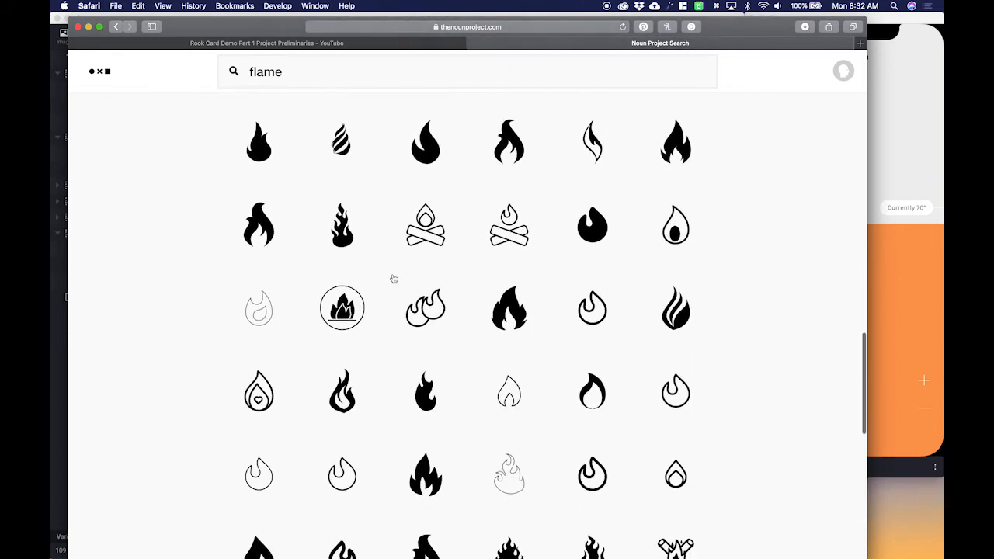
pyautogui.scroll(-11, 394, 279)
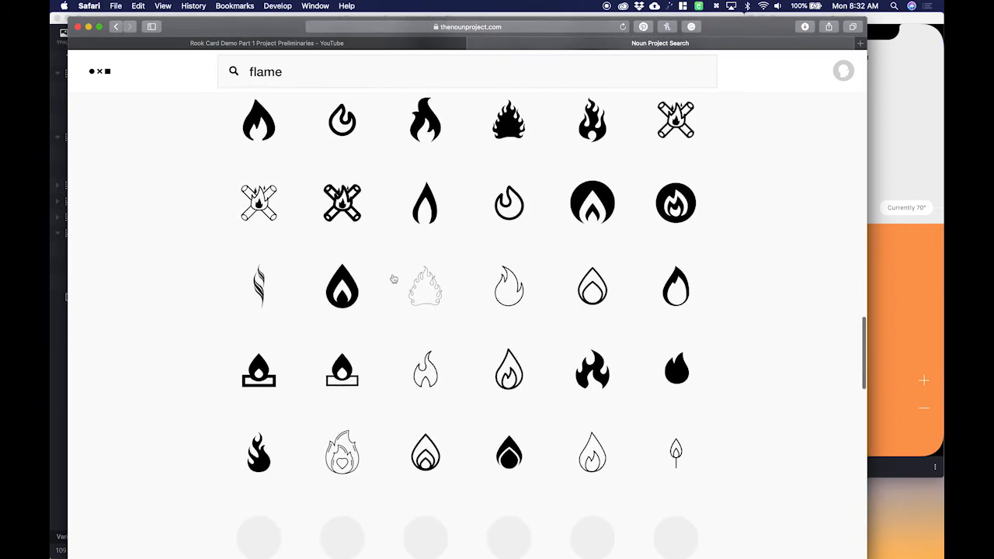
pyautogui.scroll(-11, 394, 279)
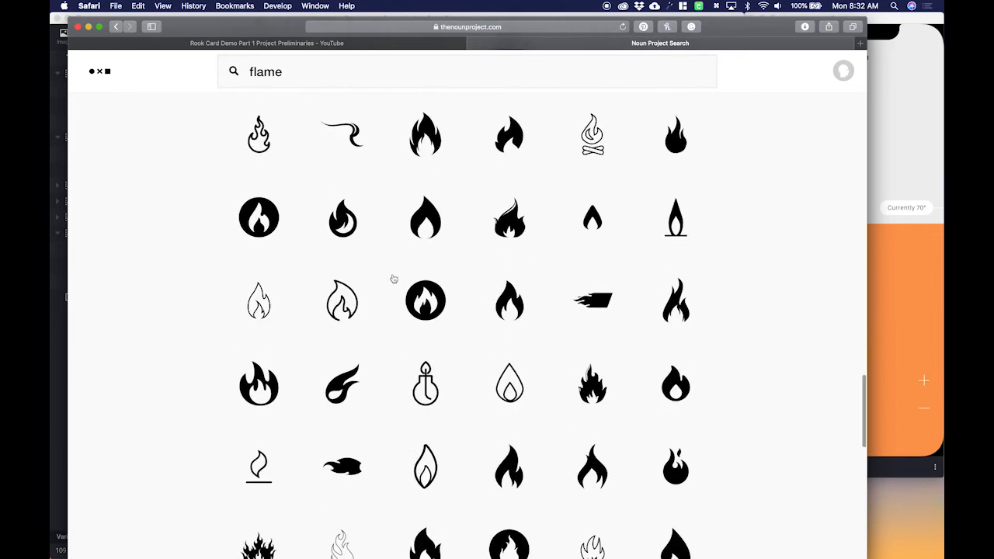
pyautogui.scroll(-13, 394, 279)
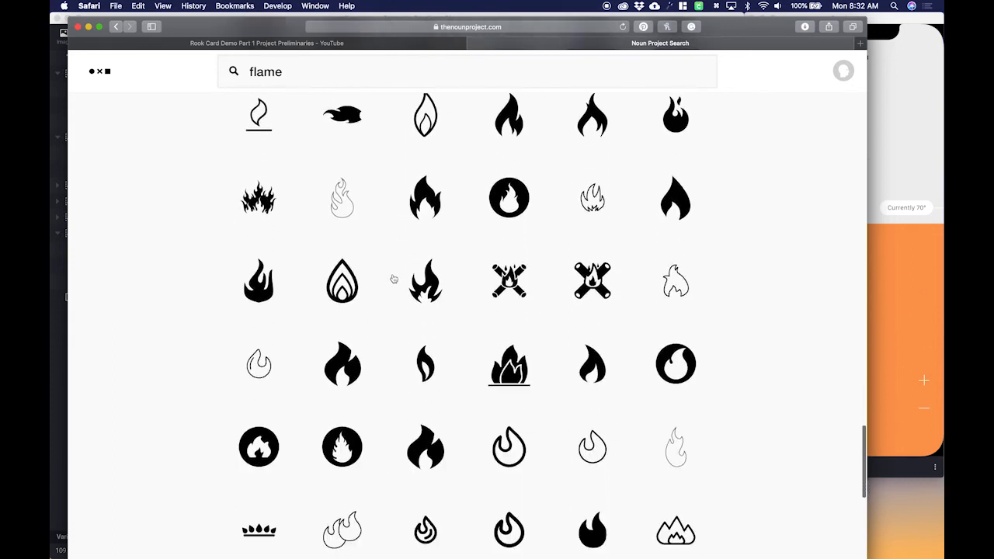
pyautogui.scroll(-15, 394, 279)
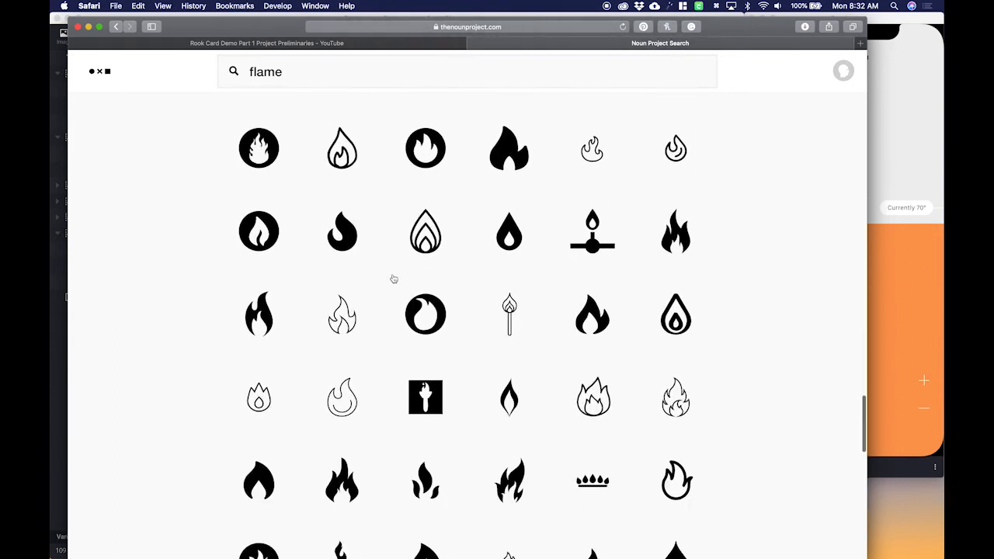
pyautogui.scroll(-11, 394, 279)
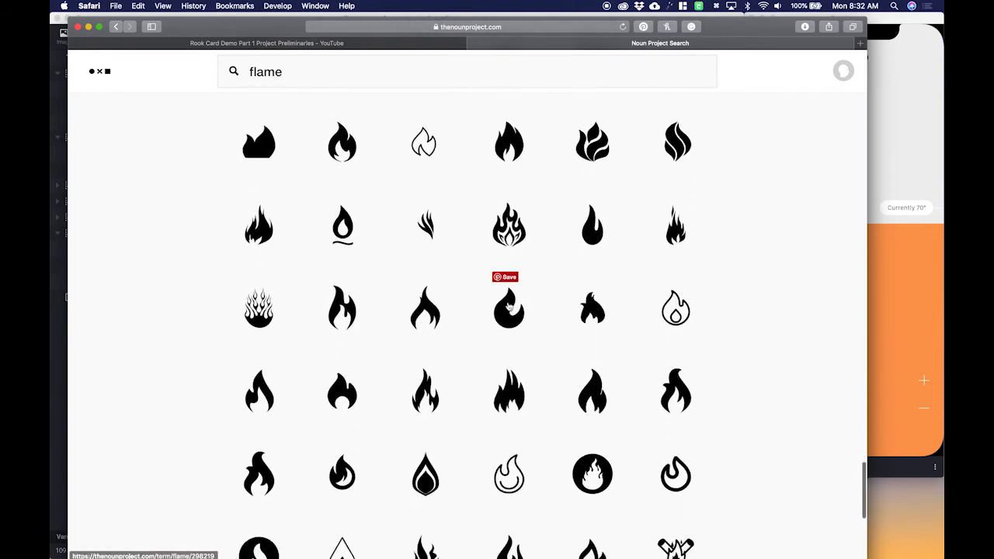
pyautogui.click(510, 310)
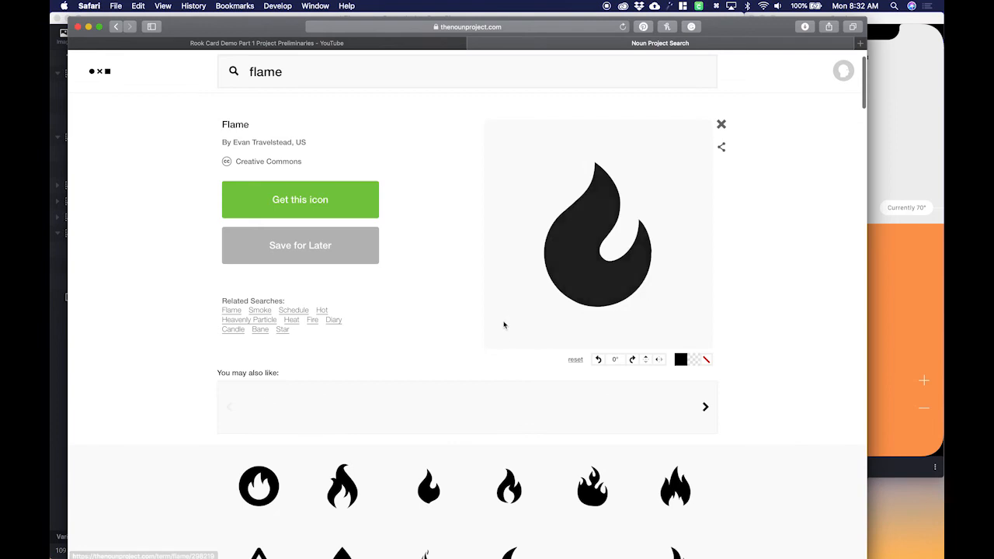
# Get the flame icon as a Basic Download, with "For an art project" as its use, in SVG format.
pyautogui.click(334, 196)
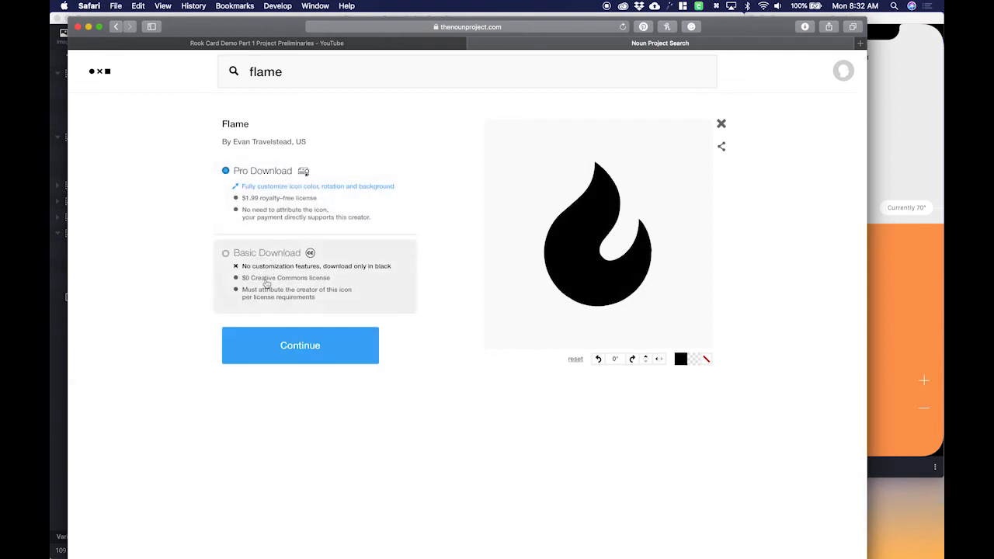
pyautogui.click(266, 284)
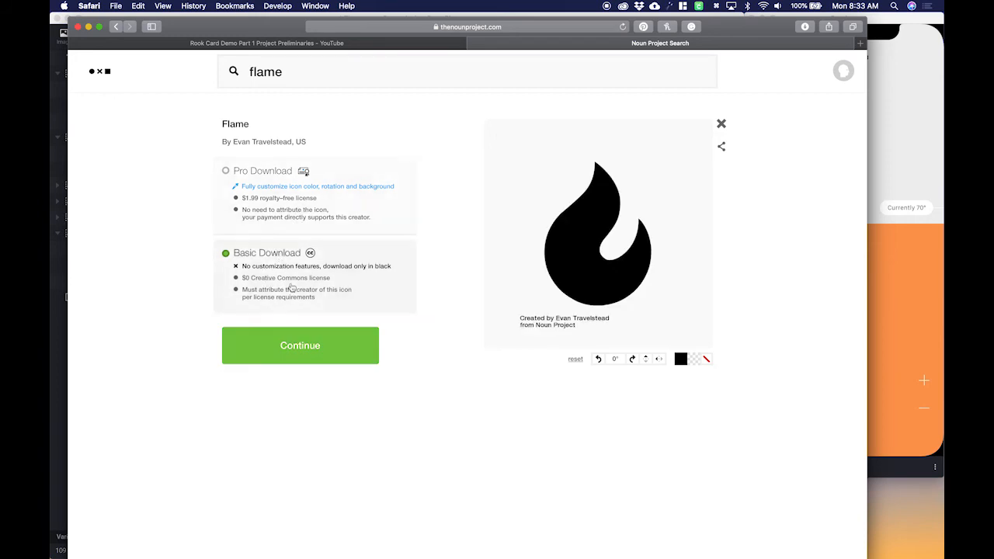
pyautogui.click(316, 350)
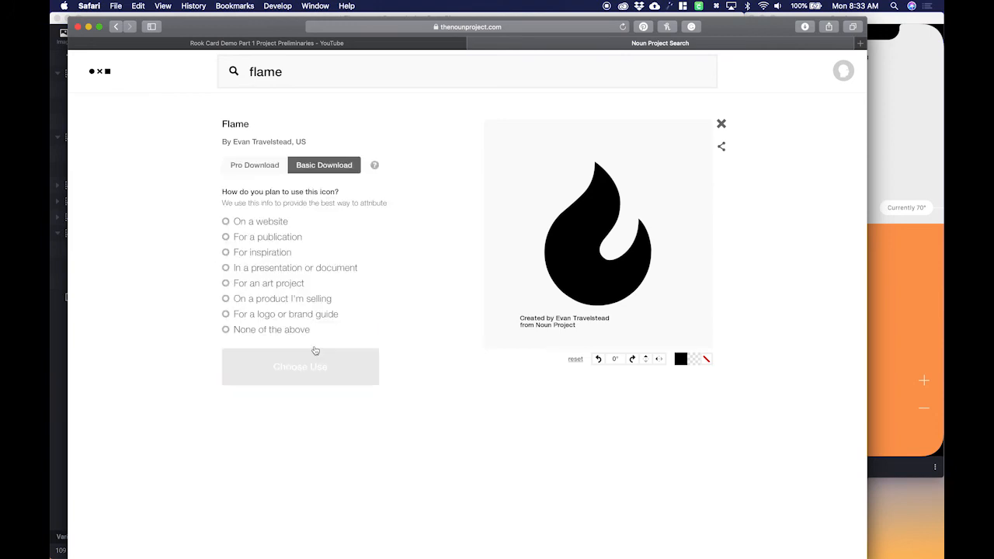
pyautogui.click(259, 290)
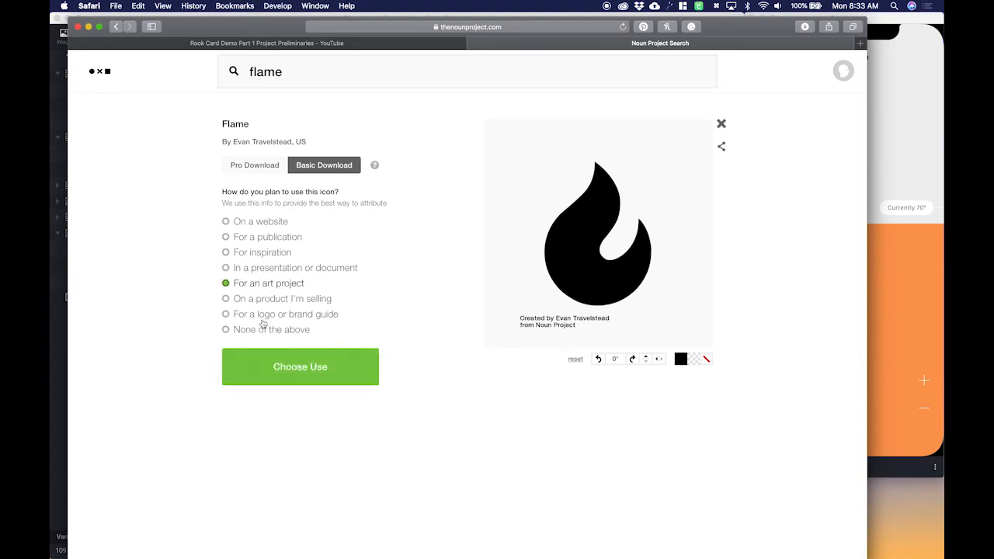
pyautogui.click(292, 373)
pyautogui.click(342, 405)
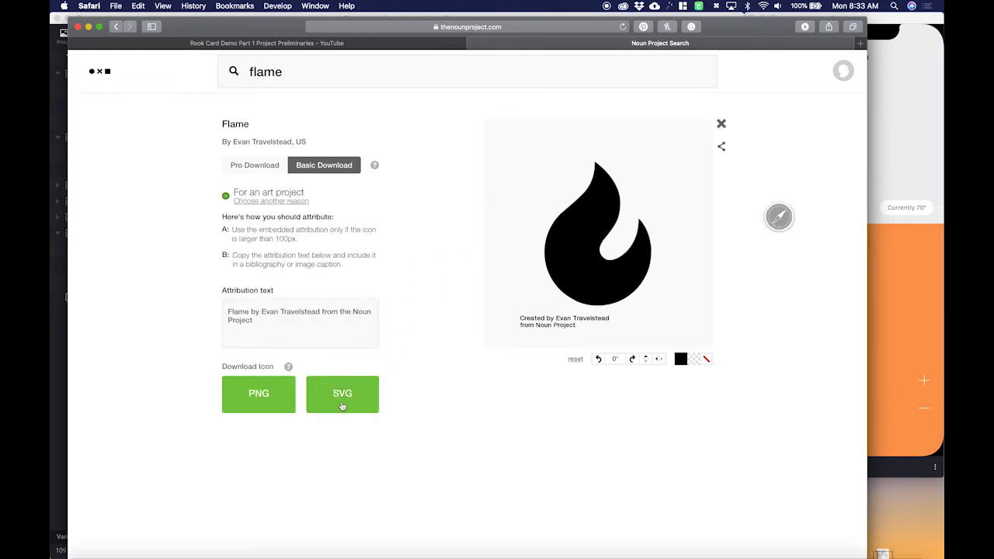
# Open the downloaded noun_Flame_298219.svg in Illustrator and delete the attribution text below the flame.
pyautogui.click(886, 553)
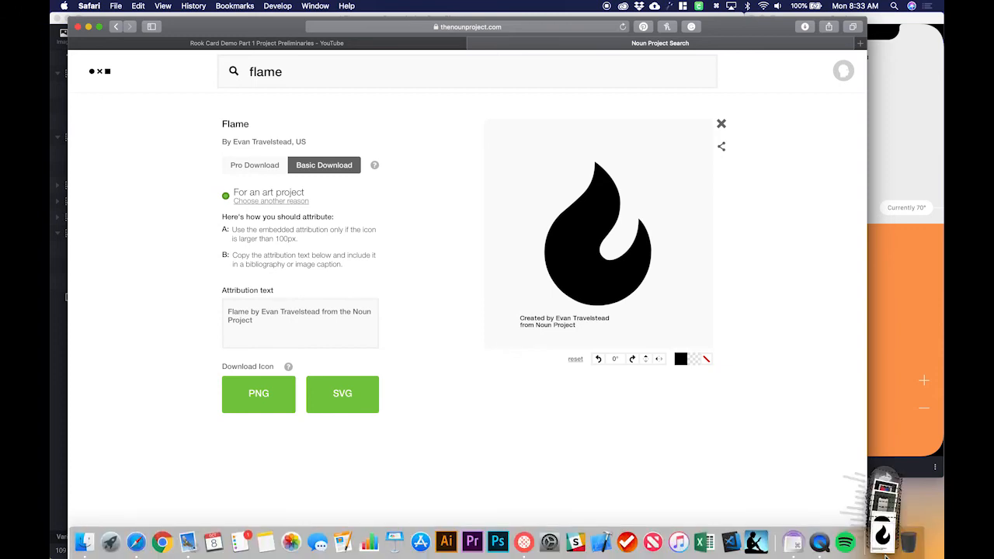
pyautogui.moveTo(883, 513); pyautogui.dragTo(446, 546)
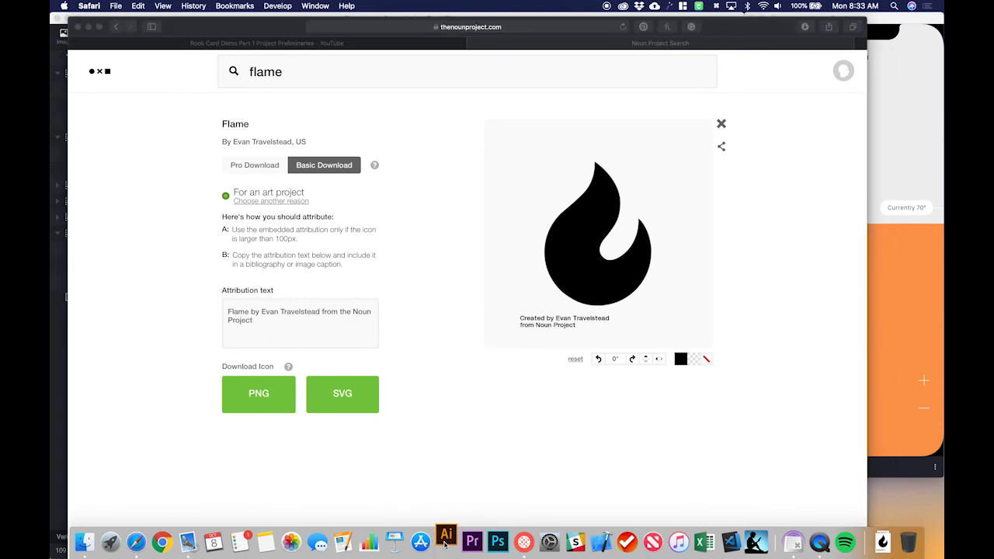
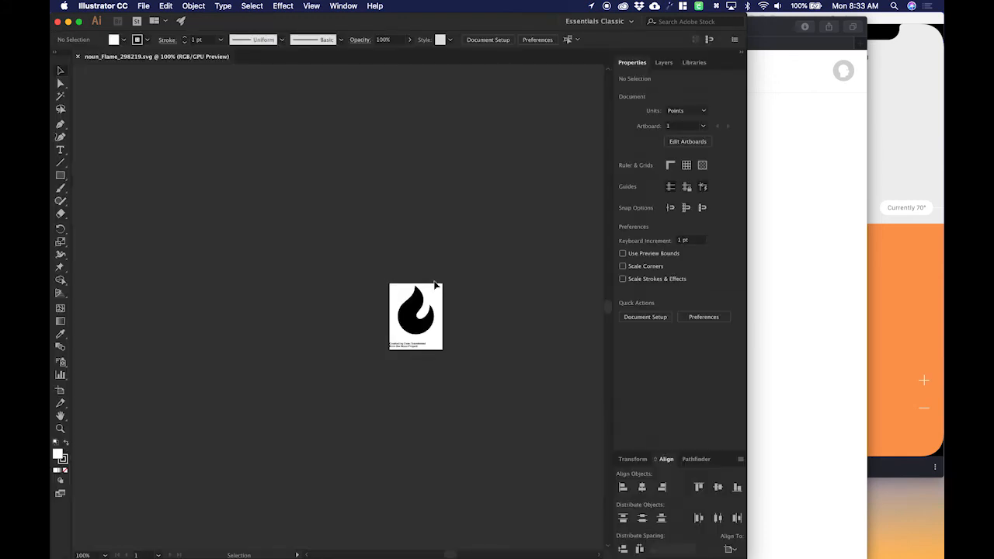
pyautogui.moveTo(404, 272); pyautogui.dragTo(436, 416)
pyautogui.press('z')
pyautogui.moveTo(363, 315); pyautogui.dragTo(424, 382)
pyautogui.press('v')
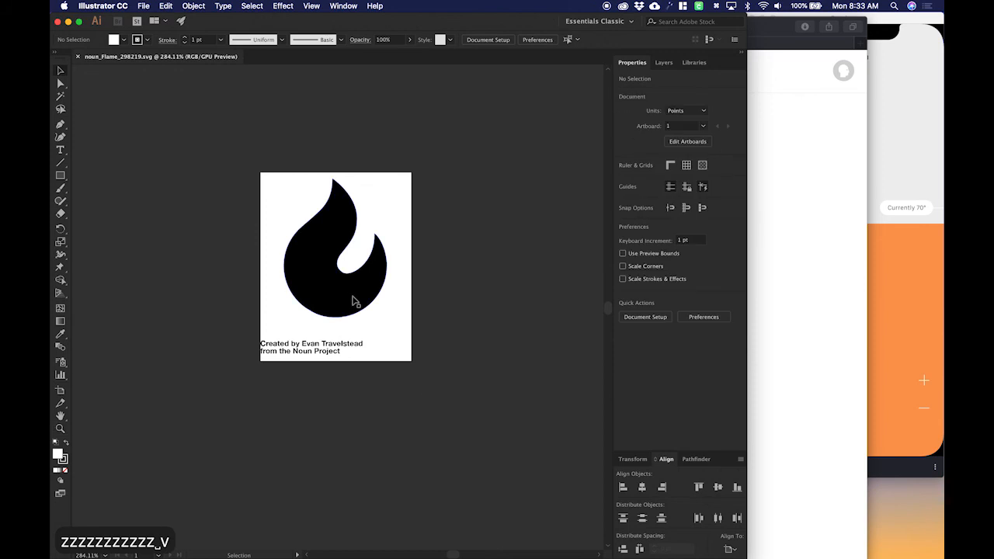
pyautogui.press('a')
pyautogui.moveTo(387, 338); pyautogui.dragTo(300, 400)
pyautogui.press('BackSpace')
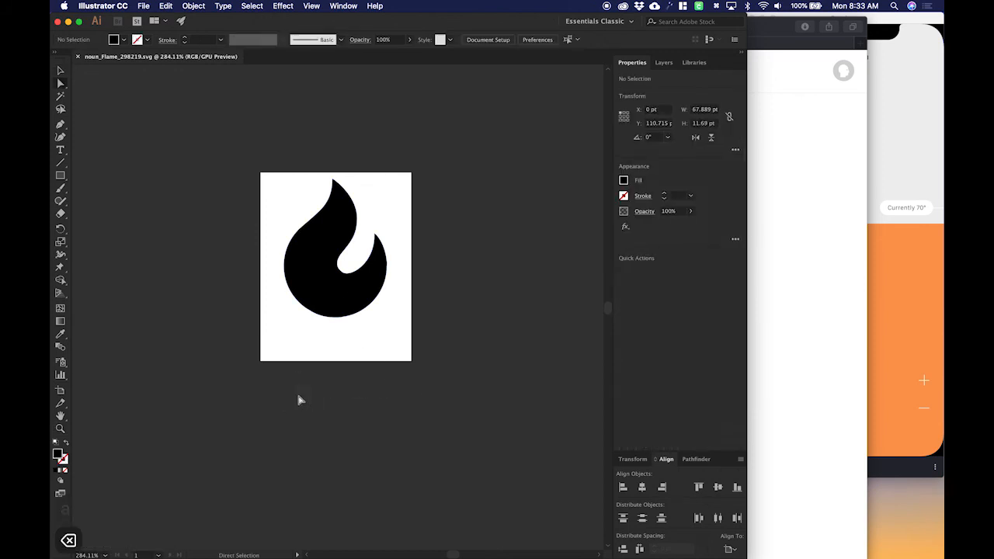
# Set the artboard's height to 100 pt so it is square around the flame, and leave artboard editing.
pyautogui.press('v')
pyautogui.hotkey('shift', 'o')
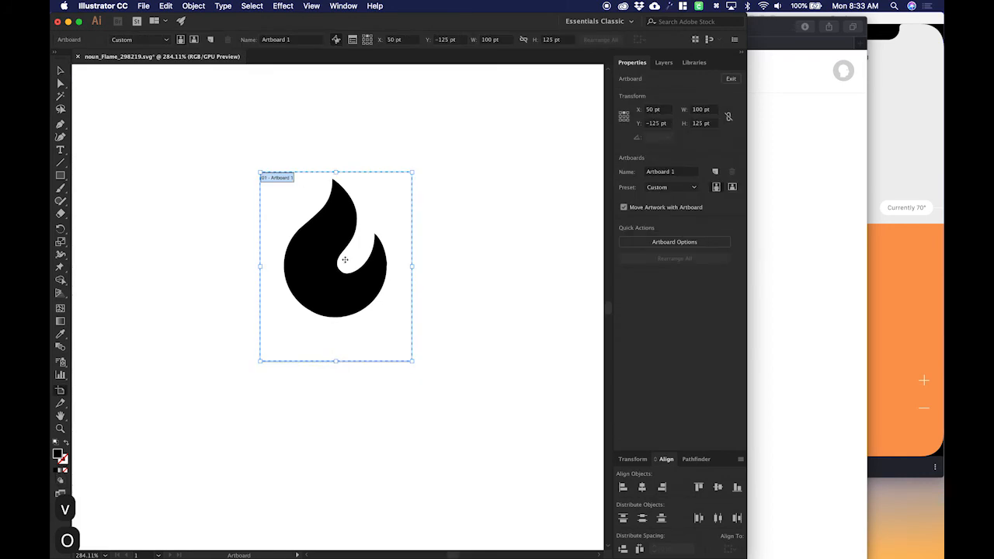
pyautogui.doubleClick(701, 123)
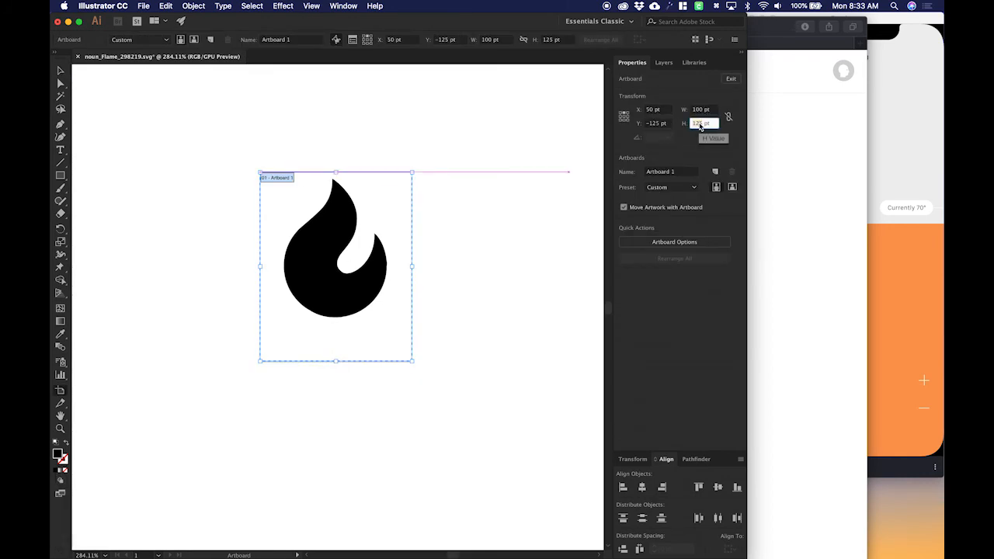
pyautogui.write('100')
pyautogui.press('Return')
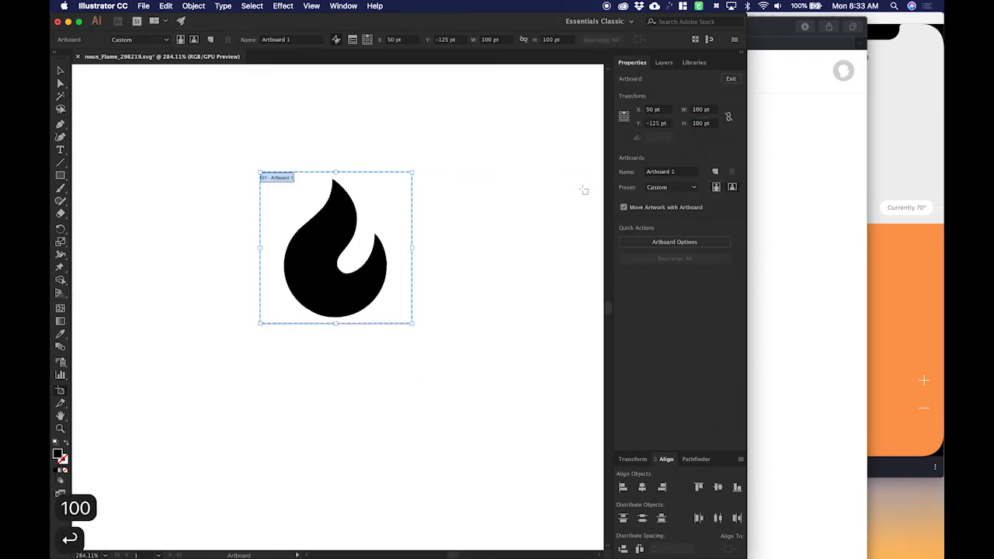
pyautogui.press('v')
# Select the flame path and switch to the ProtoPie editor window with the Thermostat Demo 1 project.
pyautogui.press('a')
pyautogui.click(339, 314)
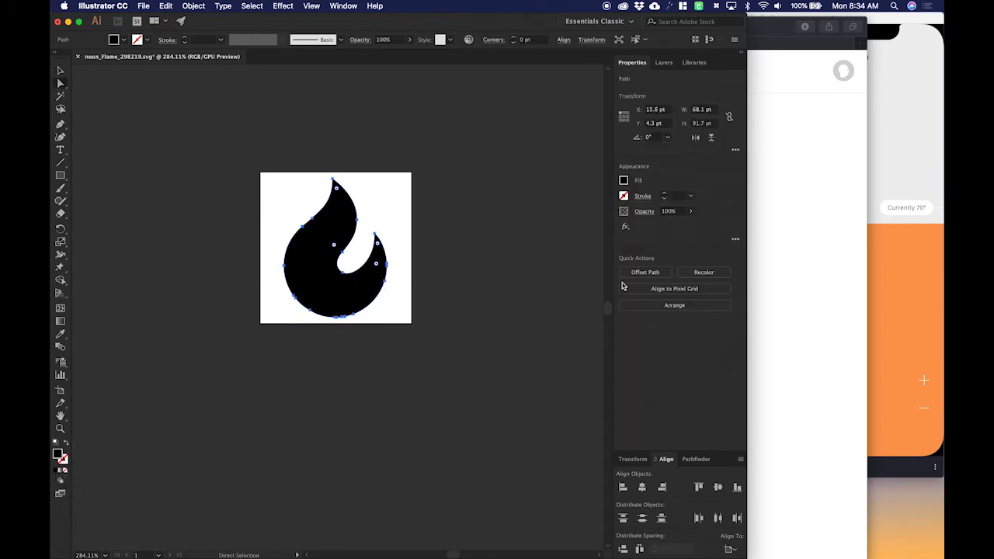
pyautogui.click(898, 281)
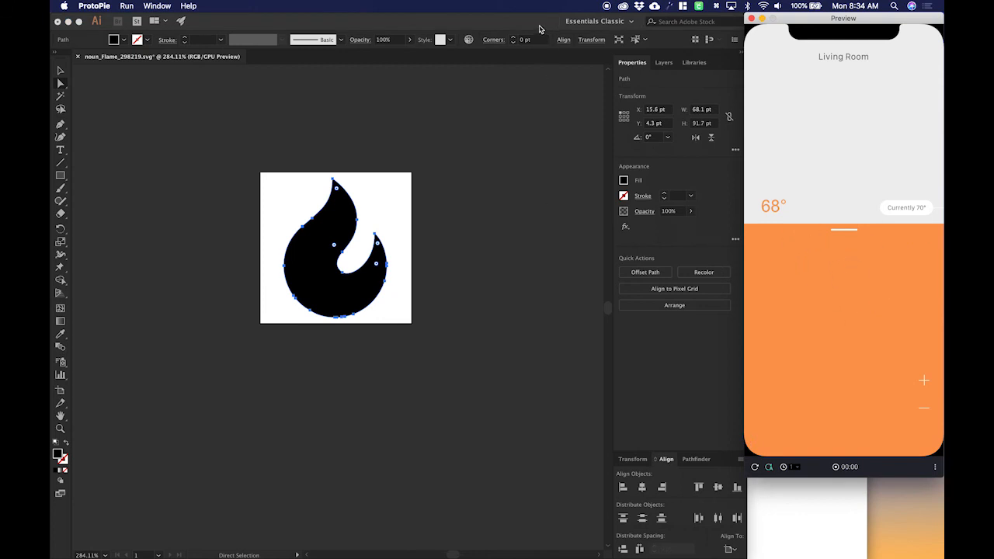
pyautogui.click(477, 166)
pyautogui.hotkey('ctrl', 'Up')
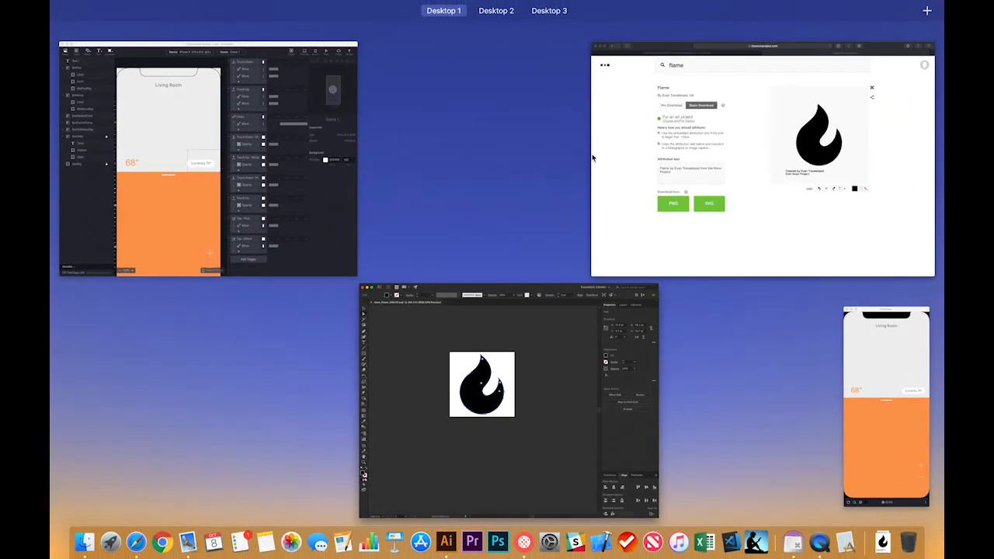
pyautogui.click(303, 200)
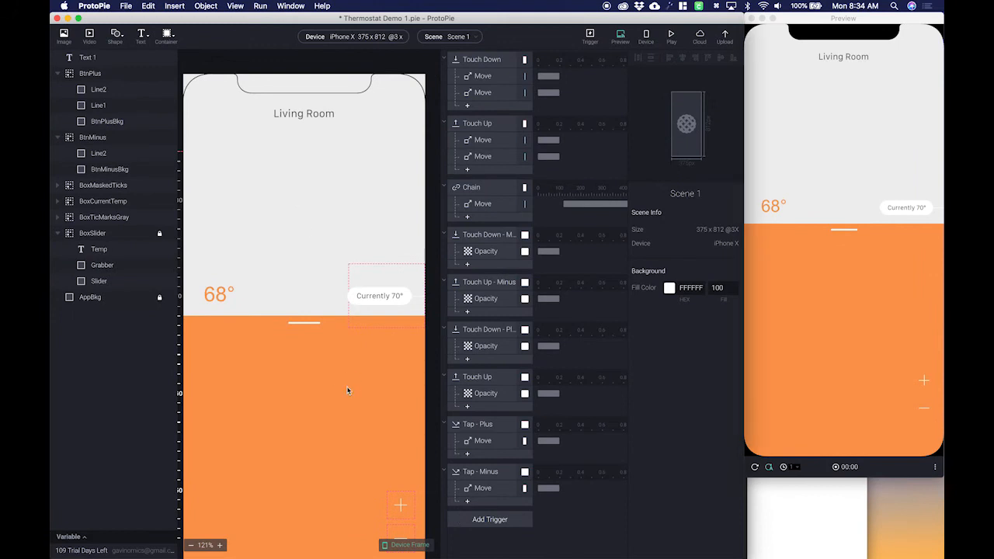
# Unlock the AppBkg and BoxSlider layers and copy the Slider layer's fill colour code FB9B50.
pyautogui.click(160, 298)
pyautogui.click(160, 234)
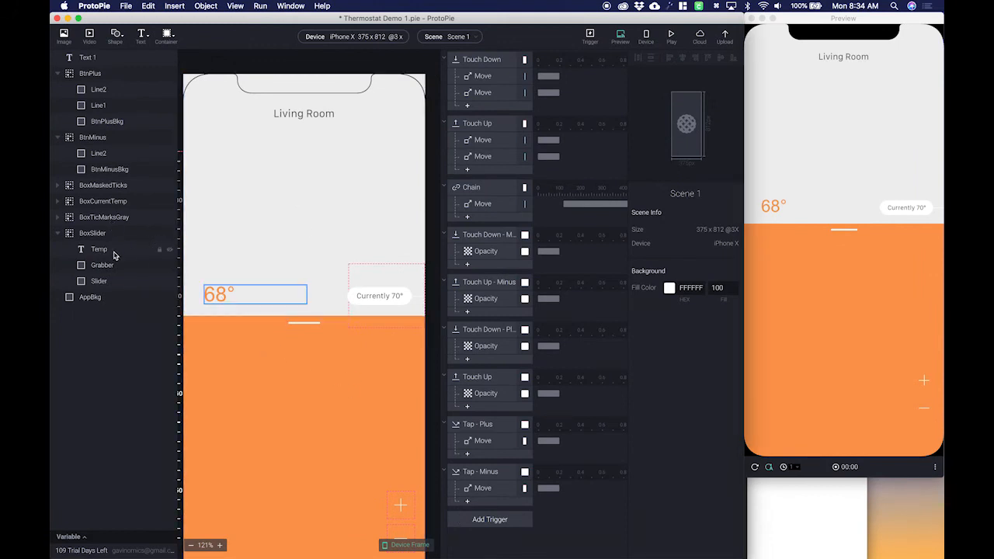
pyautogui.click(109, 285)
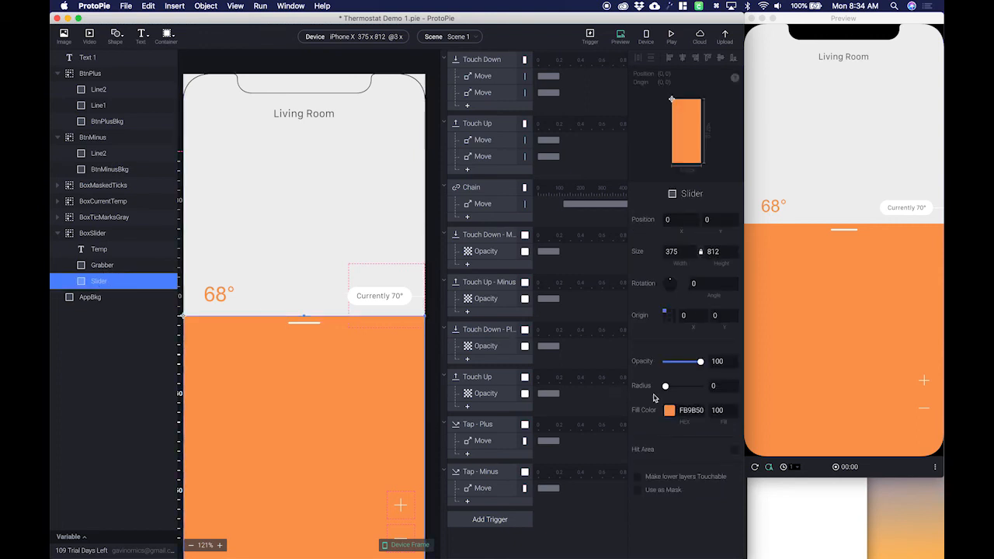
pyautogui.click(686, 410)
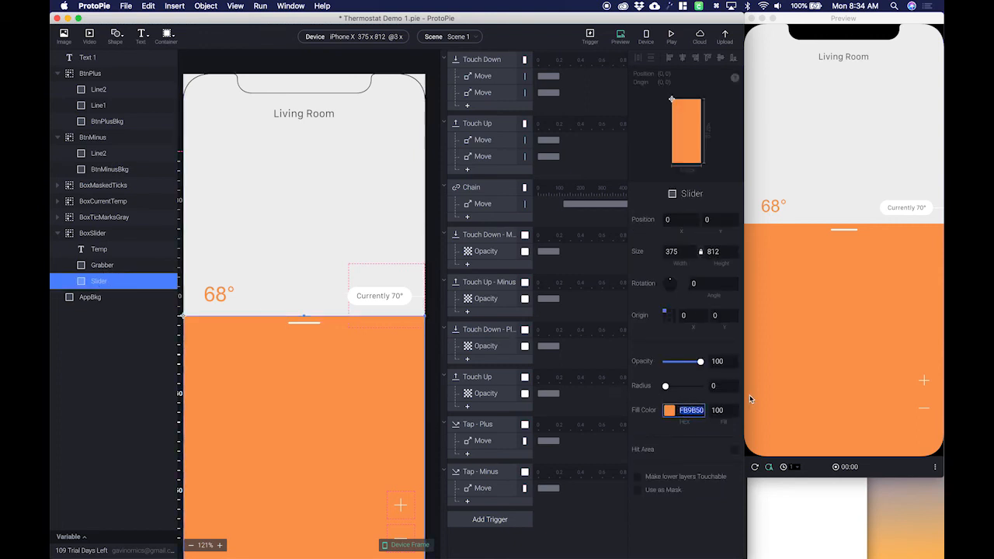
pyautogui.press('super+c')
# Switch back to Illustrator, set the selected flame path's fill to hex FB9B50 and deselect it.
pyautogui.hotkey('ctrl', 'Up')
pyautogui.click(469, 165)
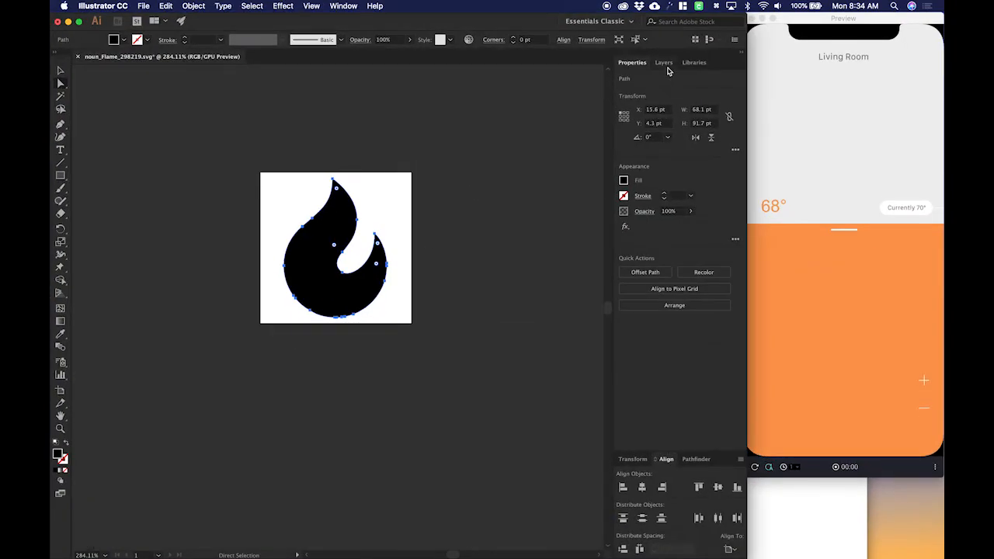
pyautogui.click(624, 183)
pyautogui.click(625, 183)
pyautogui.click(624, 184)
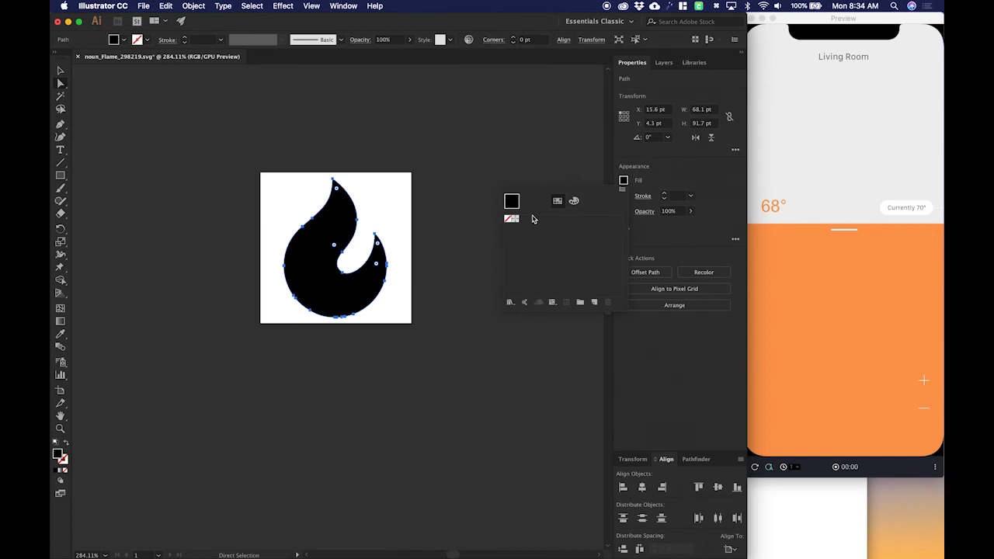
pyautogui.click(575, 202)
pyautogui.click(597, 275)
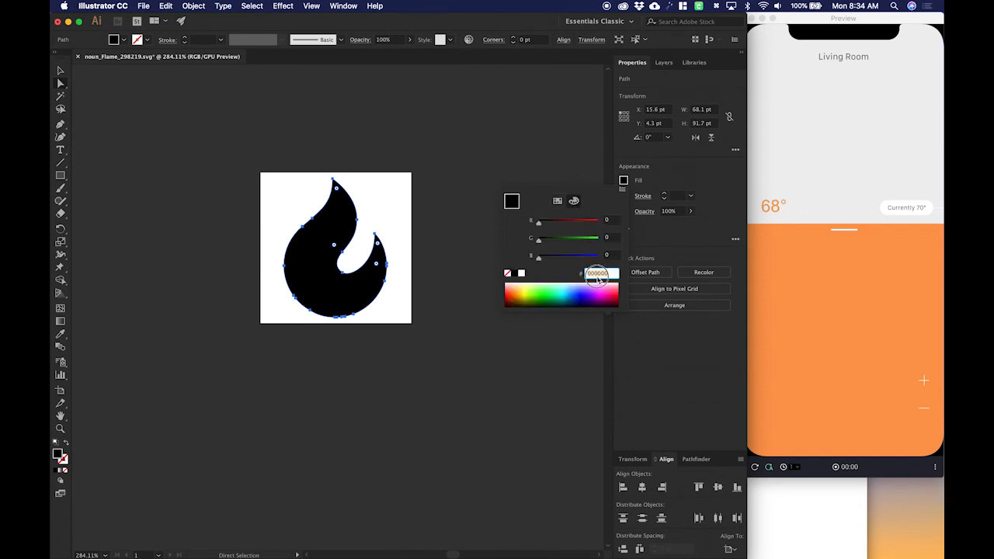
pyautogui.press('super+v')
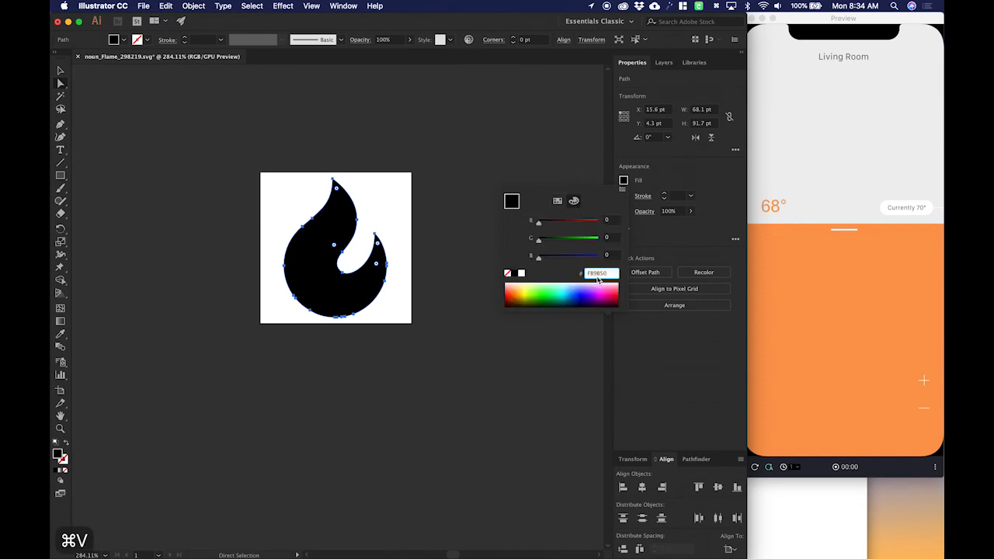
pyautogui.press('Return')
pyautogui.click(485, 256)
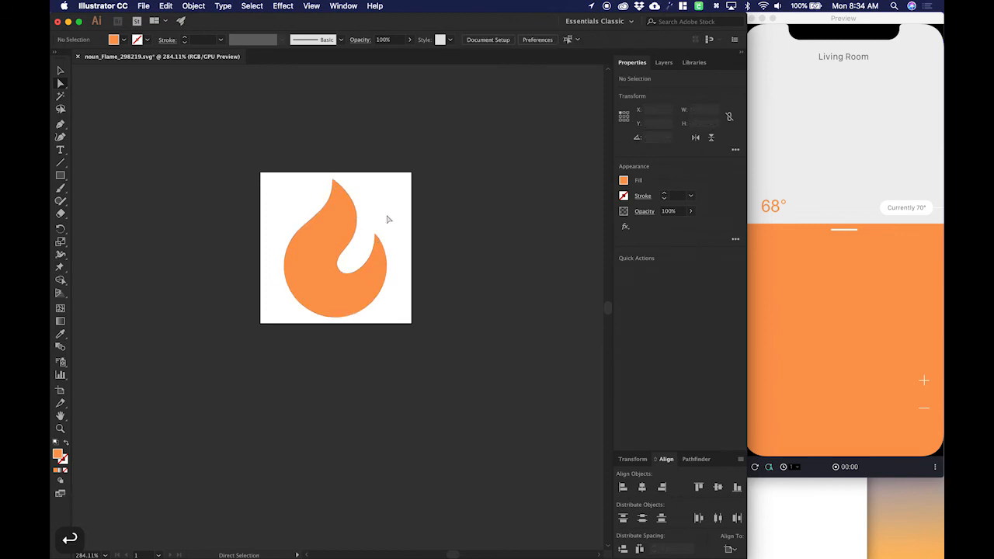
# Open the flame artboard in Save for Web (Legacy) and start saving it as a transparent PNG-24 at 100 × 100 px.
pyautogui.click(143, 5)
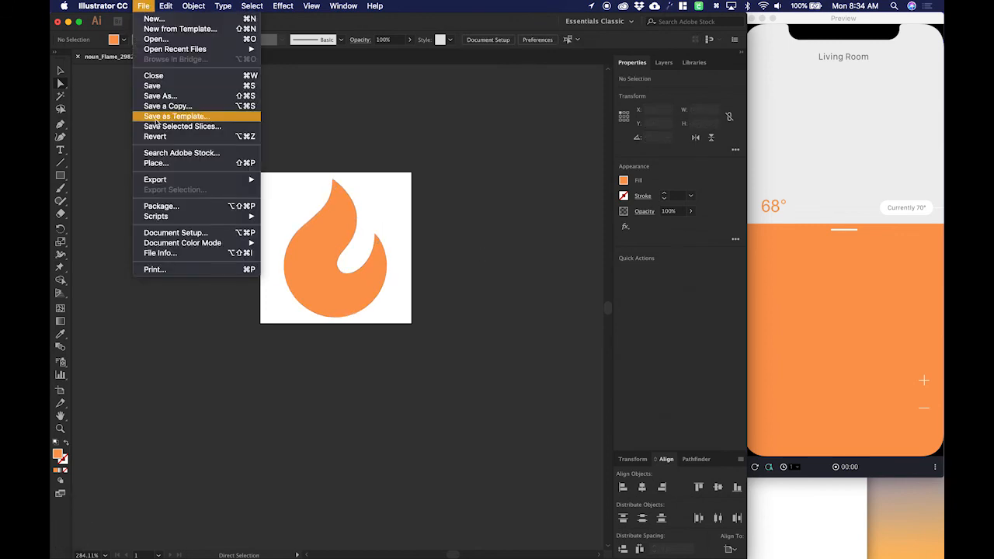
pyautogui.moveTo(169, 180)
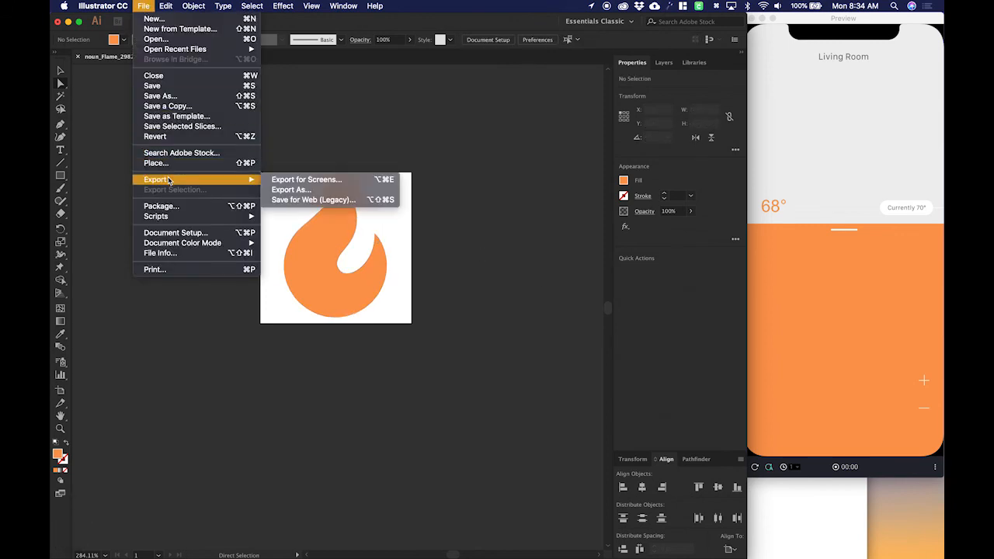
pyautogui.click(318, 200)
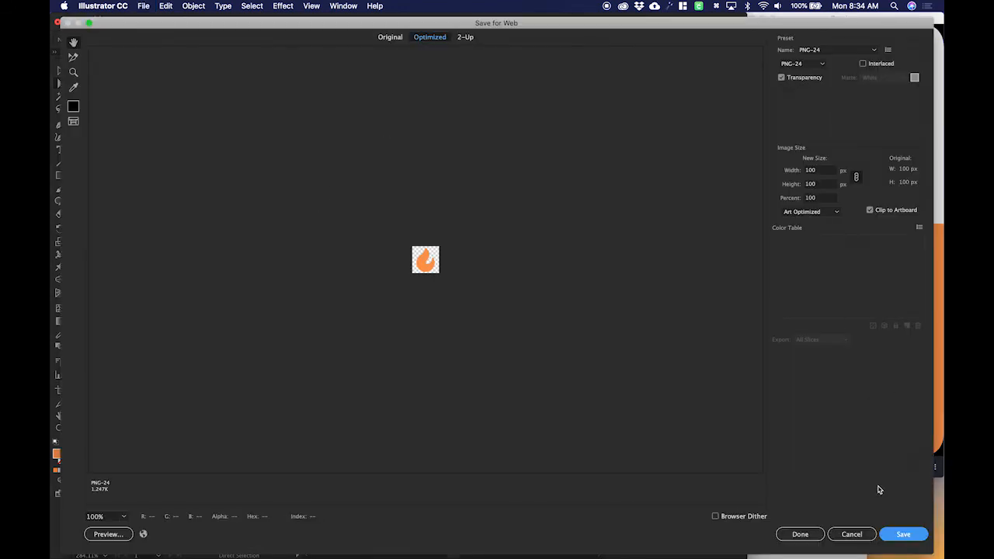
pyautogui.click(900, 536)
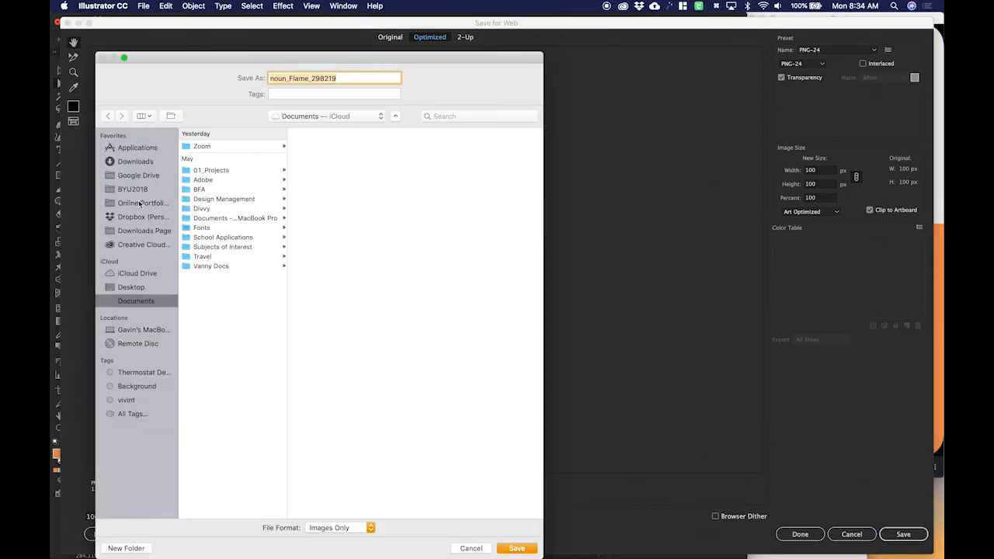
# Save the image as flame in the Teaching folder under BYU2018 in Dropbox, replacing the existing file.
pyautogui.click(142, 217)
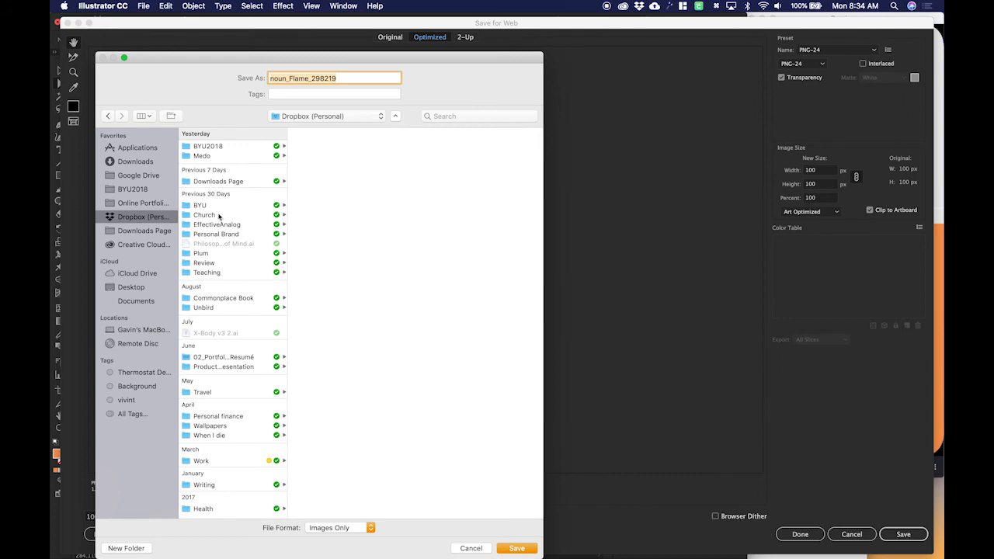
pyautogui.click(209, 146)
pyautogui.click(316, 165)
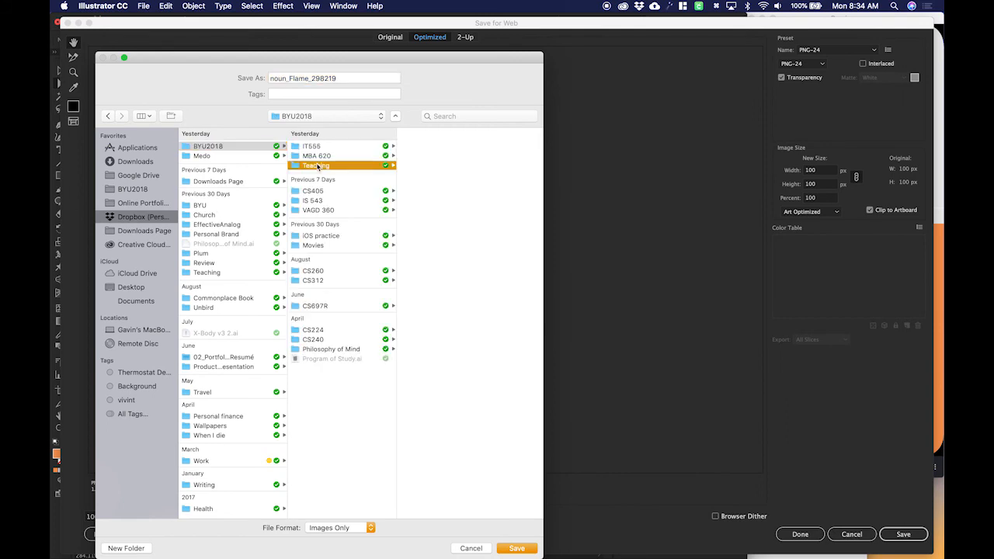
pyautogui.click(342, 78)
pyautogui.press('super+a')
pyautogui.write('flame')
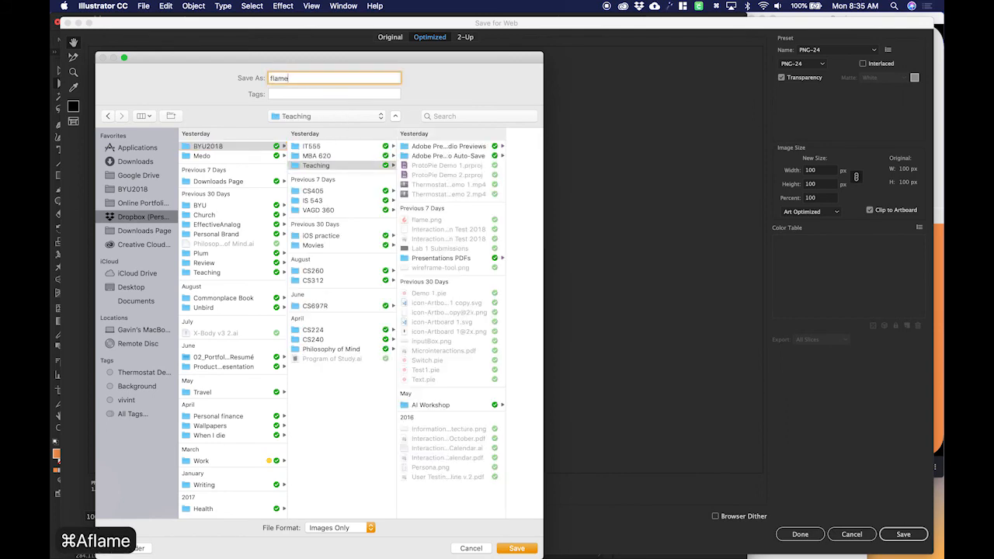
pyautogui.click(511, 547)
pyautogui.click(391, 131)
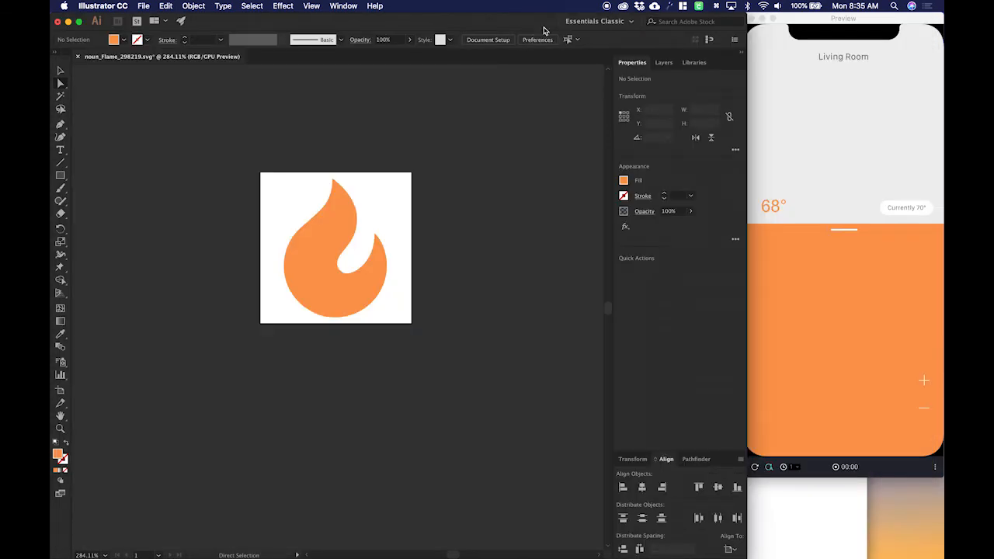
# Move the Illustrator window aside and quit Illustrator, saving the changes to noun_Flame_298219.svg.
pyautogui.moveTo(546, 26); pyautogui.dragTo(583, 218)
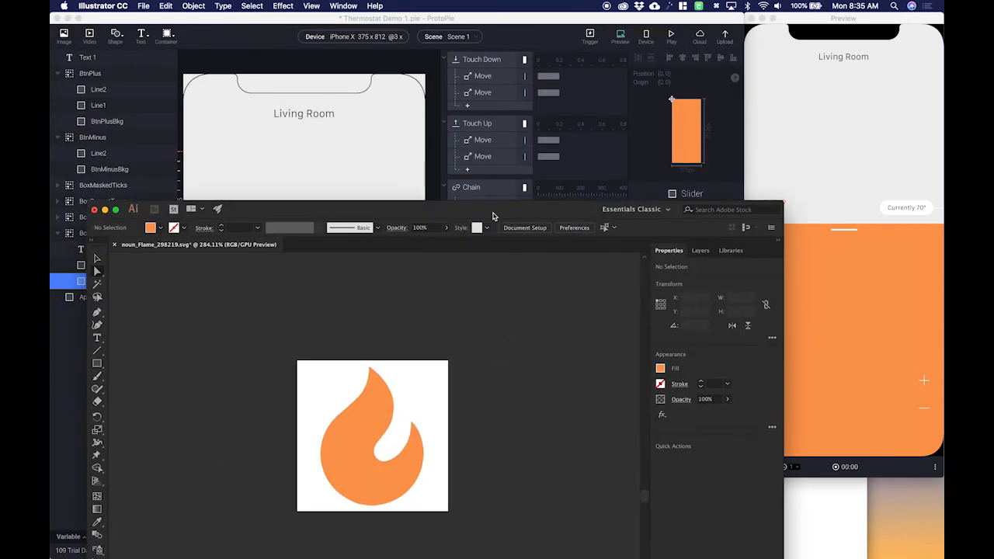
pyautogui.press('super+q')
pyautogui.click(538, 502)
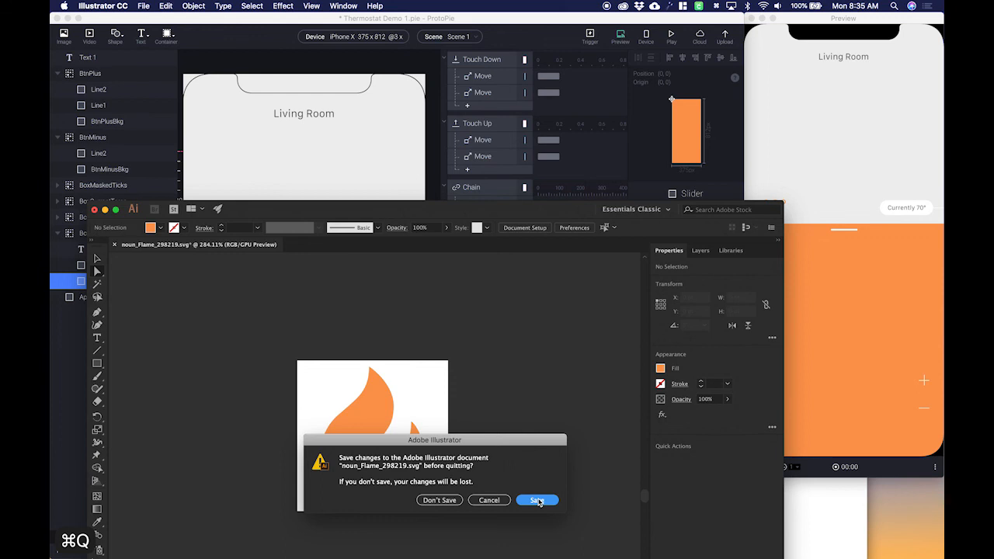
pyautogui.press('super+w')
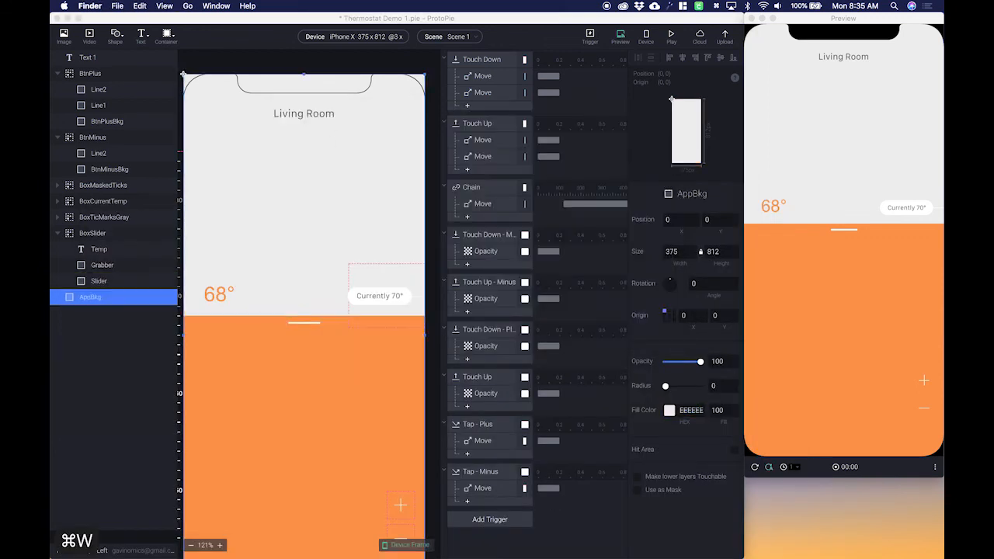
# Switch to Finder and locate flame.png in the Teaching folder of BYU2018.
pyautogui.moveTo(156, 552)
pyautogui.click(86, 552)
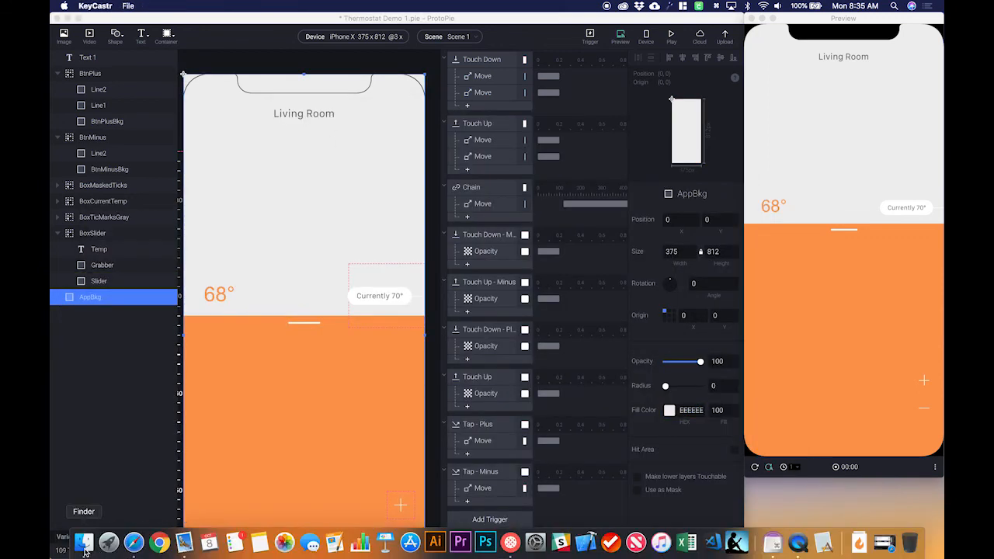
pyautogui.click(86, 543)
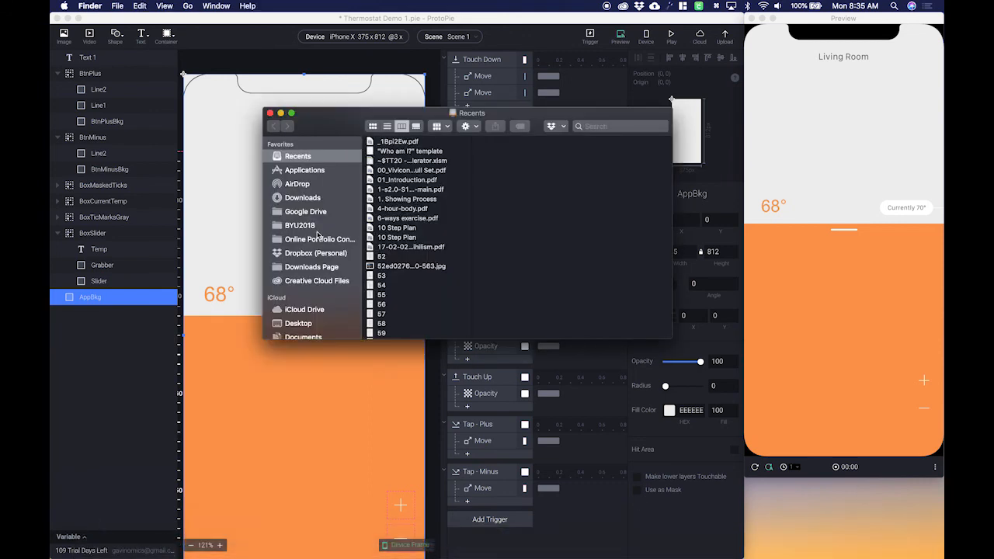
pyautogui.click(300, 225)
pyautogui.press('Right')
pyautogui.press('Right')
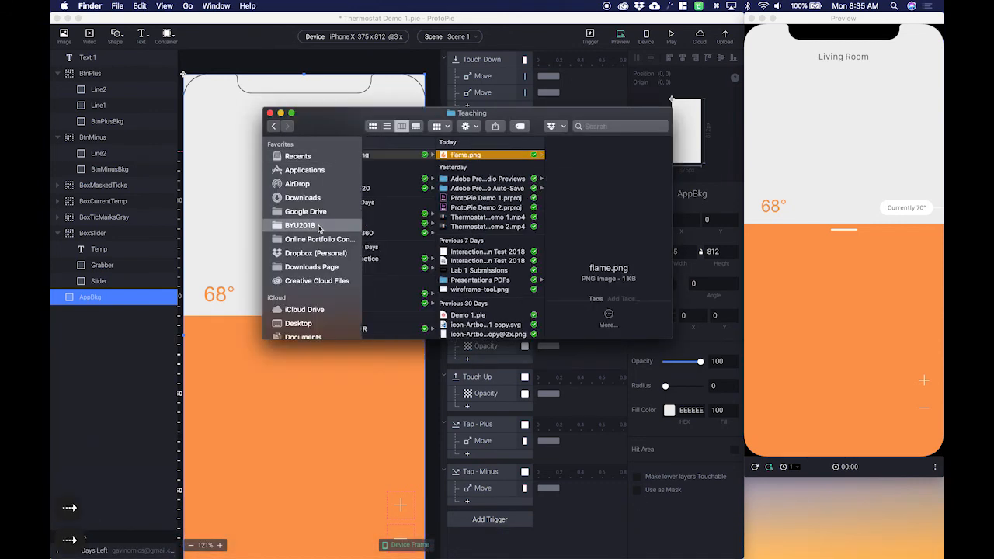
# Place flame.png on the ProtoPie canvas to the right of the Living Room title and nudge it to X 326.17, Y 46.
pyautogui.moveTo(540, 129); pyautogui.dragTo(713, 164)
pyautogui.moveTo(665, 195); pyautogui.dragTo(412, 124)
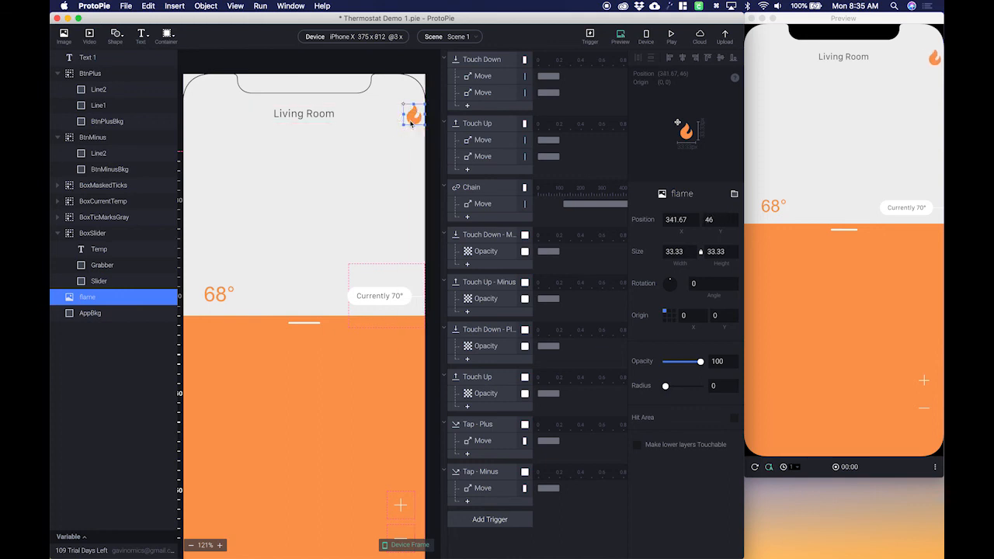
pyautogui.press('Left')
pyautogui.press('Left')
pyautogui.press('Left')
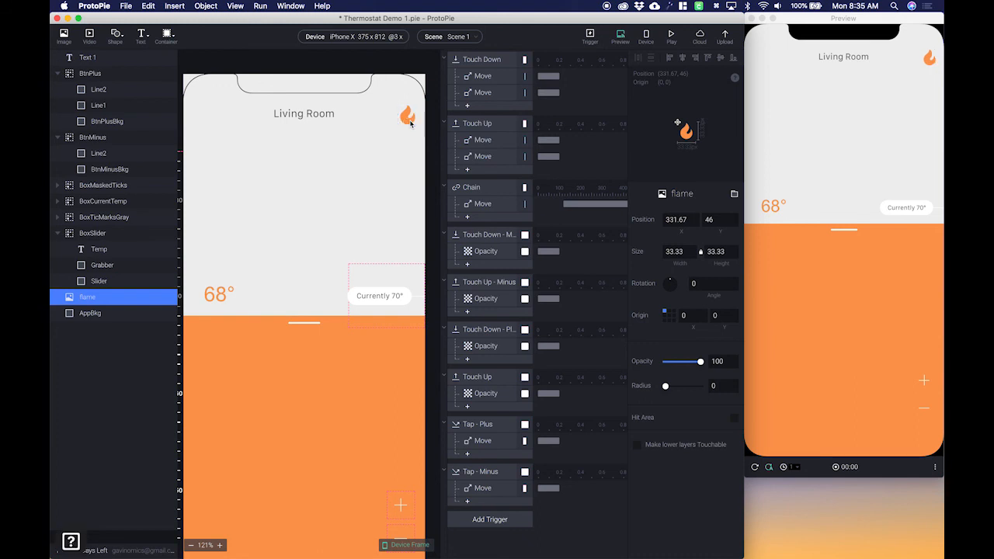
pyautogui.press('Left')
pyautogui.press('Left')
pyautogui.press('Left')
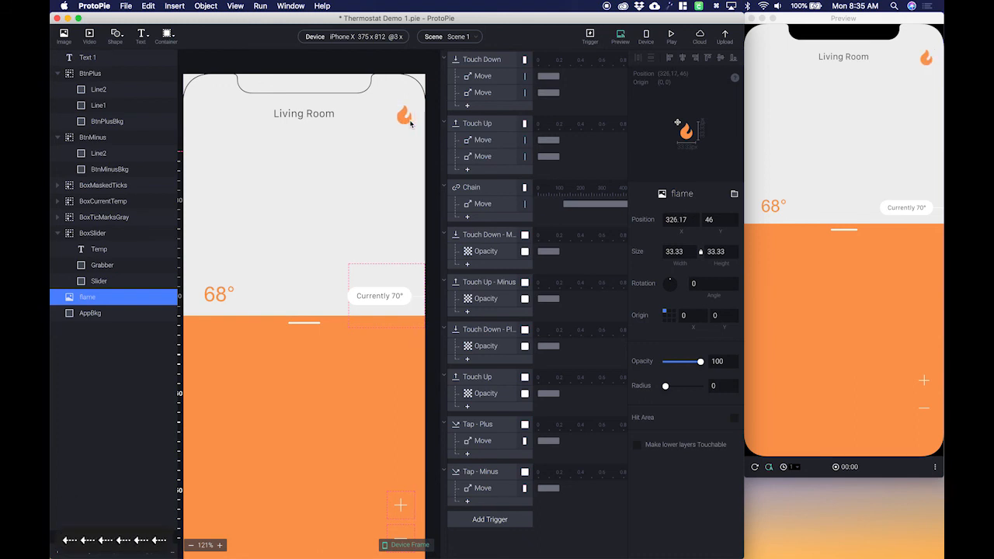
pyautogui.click(428, 166)
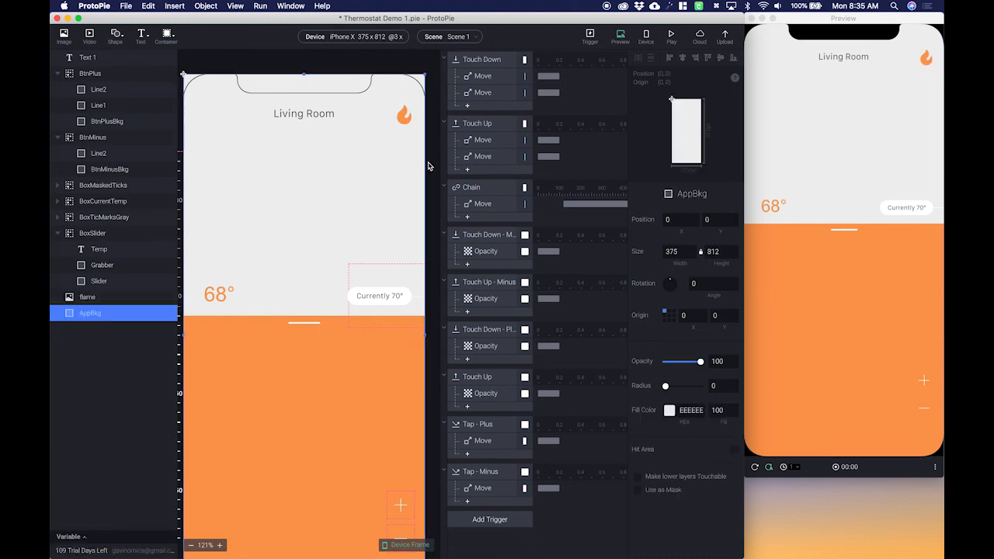
# Test the temperature slider in the prototype preview by moving it slightly.
pyautogui.moveTo(859, 244); pyautogui.dragTo(839, 233)
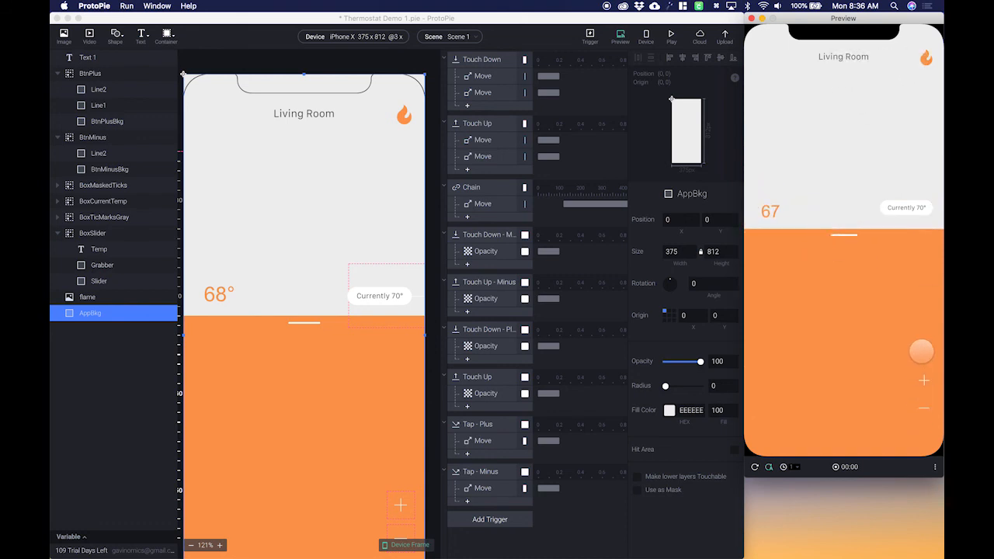
pyautogui.moveTo(838, 247)
pyautogui.mouseDown()
pyautogui.moveTo(836, 287)
pyautogui.moveTo(830, 232)
pyautogui.moveTo(832, 268)
pyautogui.moveTo(833, 247)
pyautogui.mouseUp()
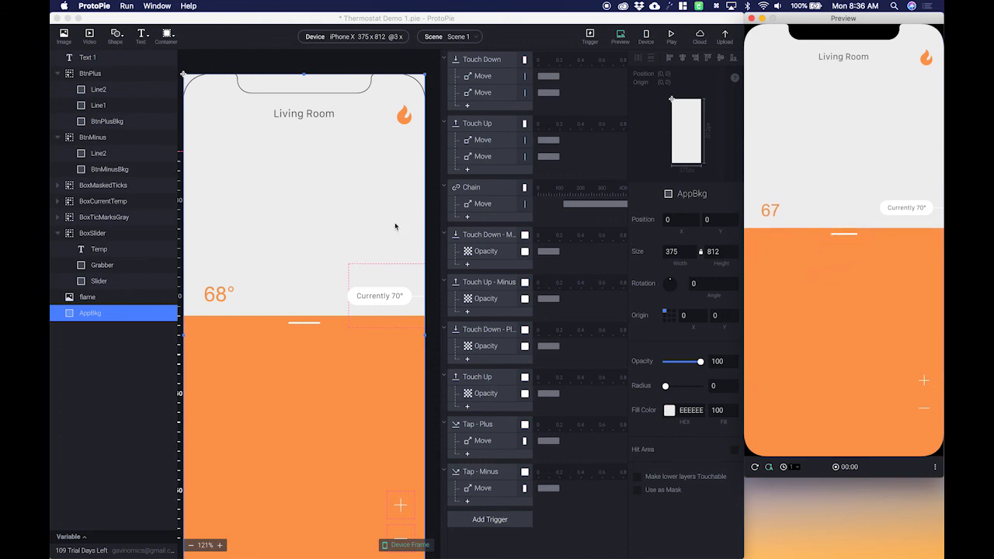
# Add a container named BoxElements above Text 1 and fit it along the phone screen's right edge, about 59.5 wide and 812 high.
pyautogui.scroll(-2, 414, 253)
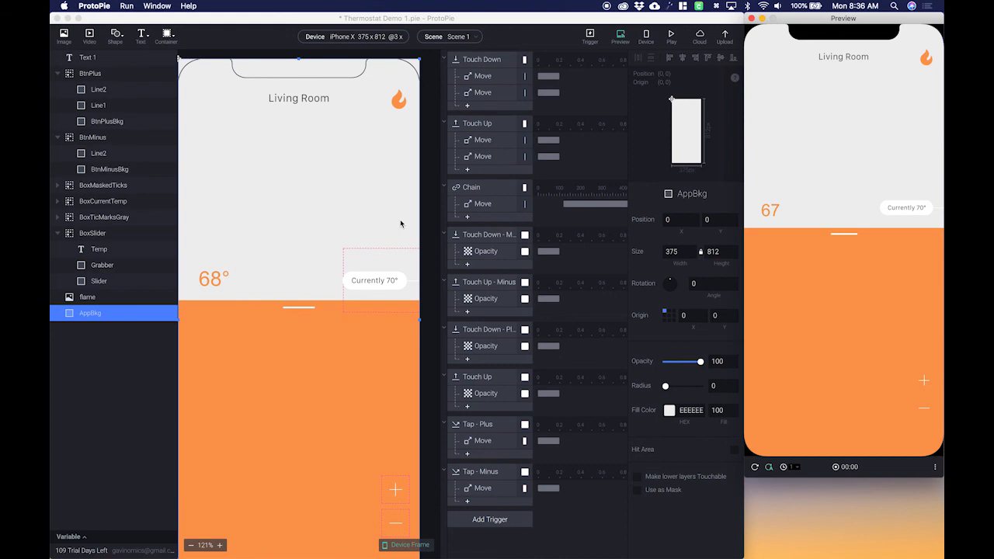
pyautogui.click(425, 204)
pyautogui.scroll(-2, 425, 205)
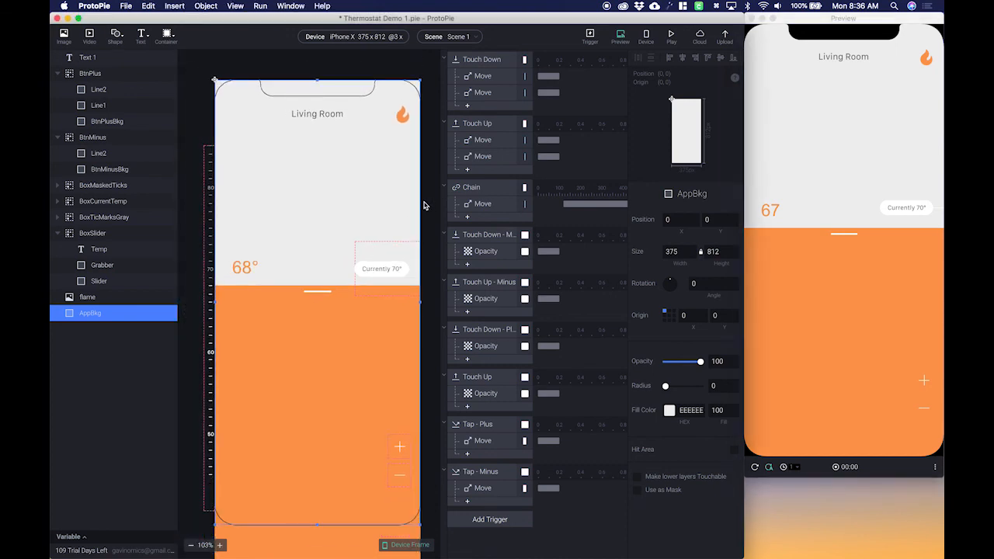
pyautogui.scroll(-2, 425, 204)
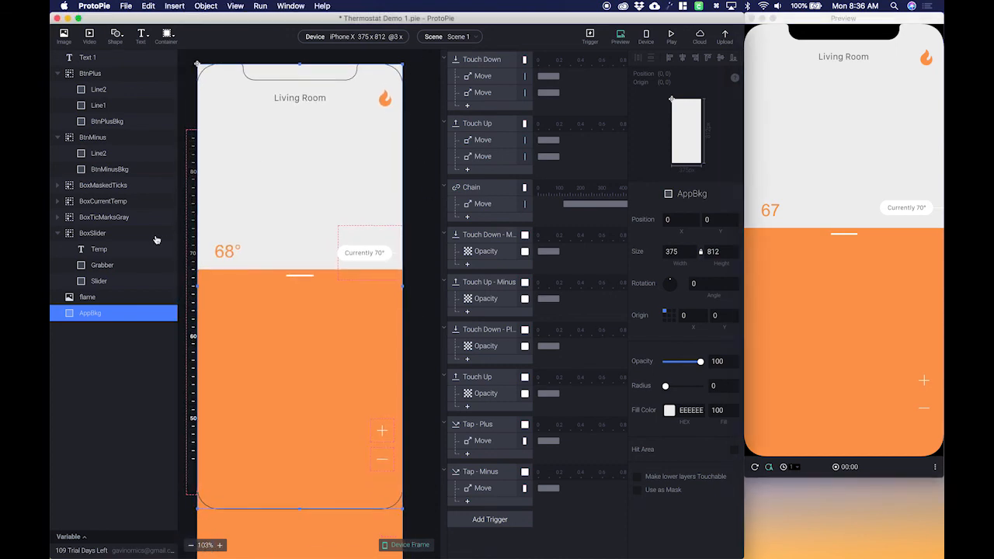
pyautogui.click(104, 59)
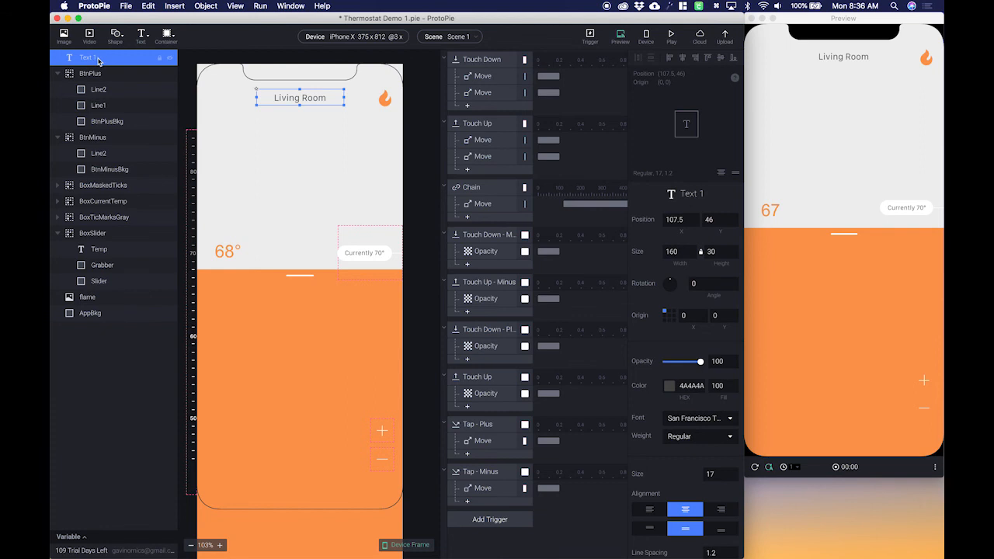
pyautogui.click(167, 36)
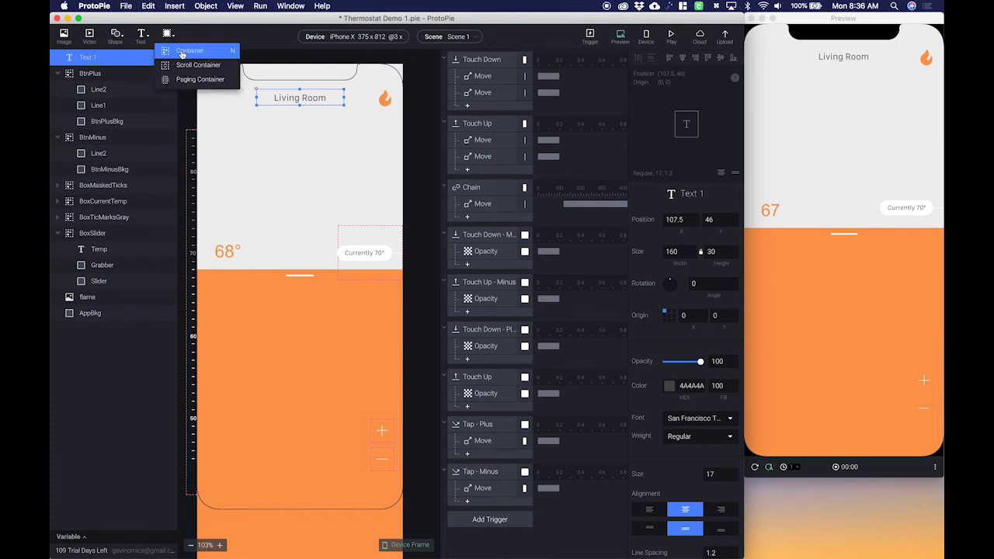
pyautogui.click(177, 44)
pyautogui.write('BoxElements')
pyautogui.press('Return')
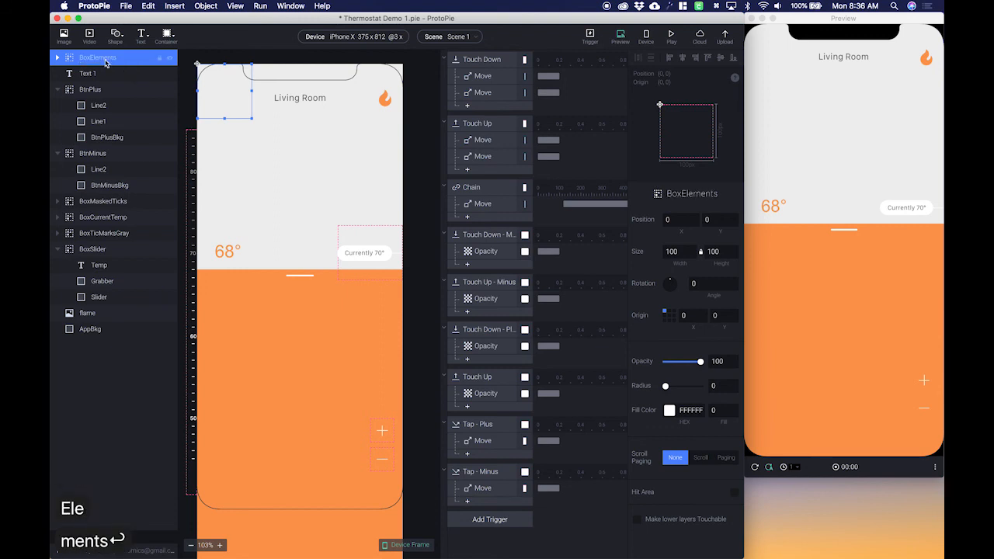
pyautogui.moveTo(233, 96); pyautogui.dragTo(374, 515)
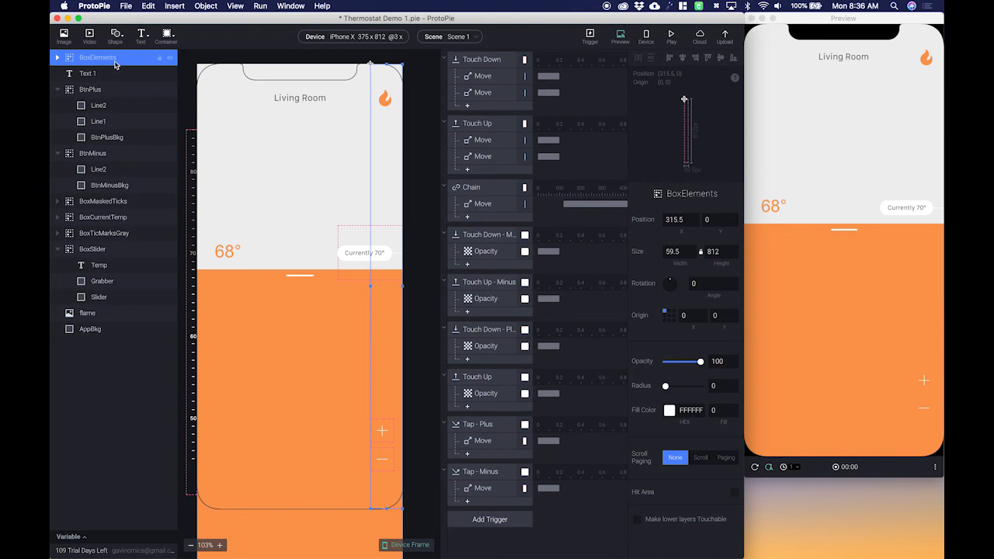
# Move the Text 1, BtnPlus and BtnMinus layers into BoxElements, collapse the container and select it.
pyautogui.click(93, 74)
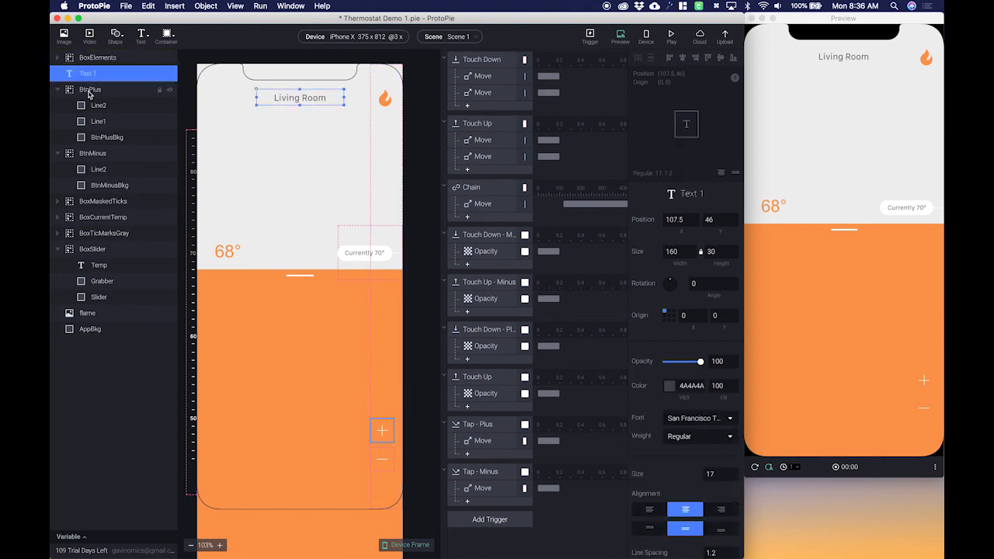
pyautogui.keyDown('shift'); pyautogui.click(95, 155); pyautogui.keyUp('shift')
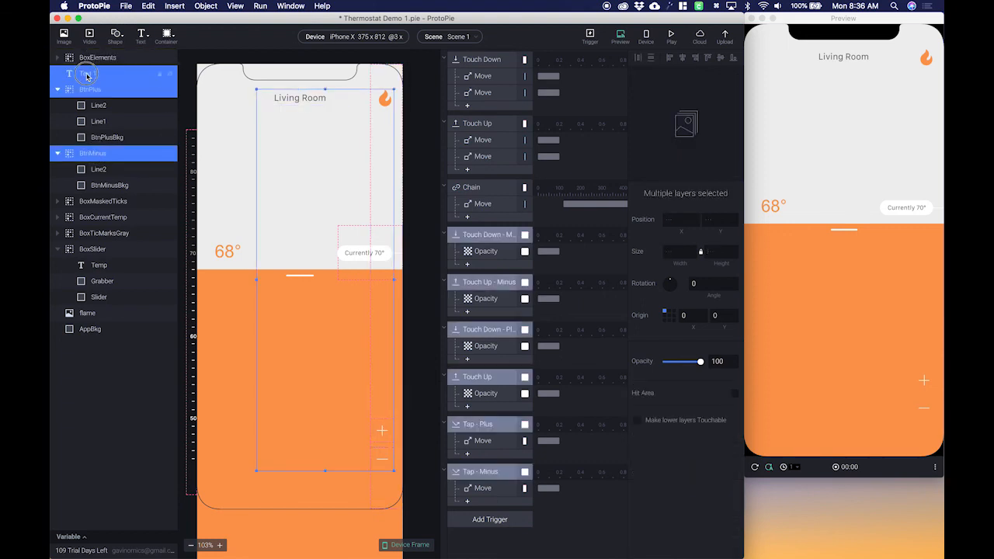
pyautogui.click(56, 59)
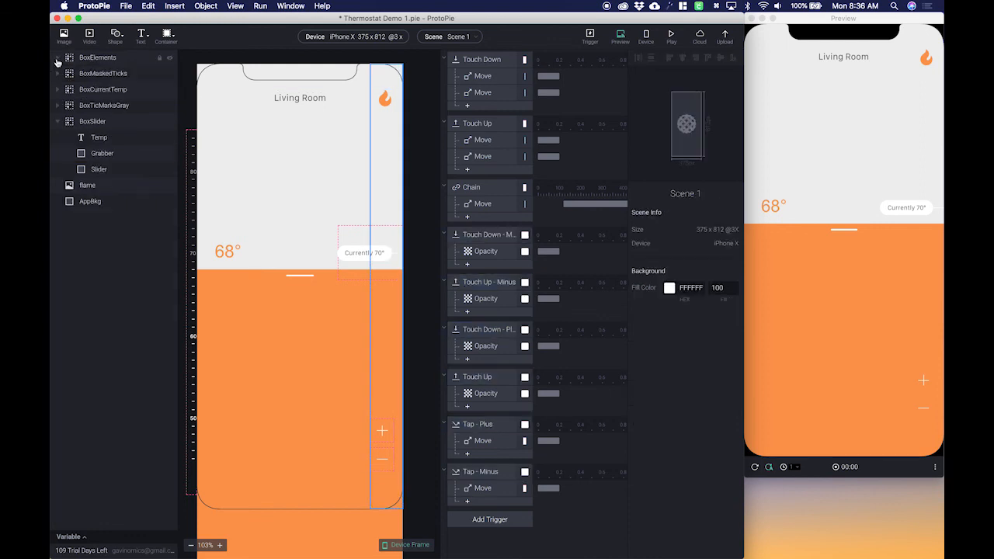
pyautogui.click(109, 60)
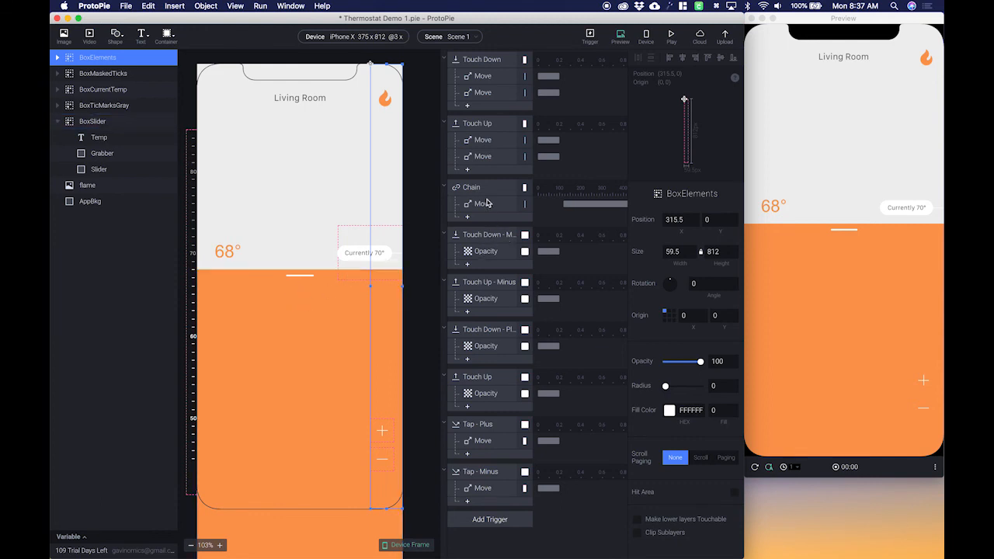
# Rename the BoxSlider layer's Touch Down trigger as "Touch Down - Slider".
pyautogui.click(486, 60)
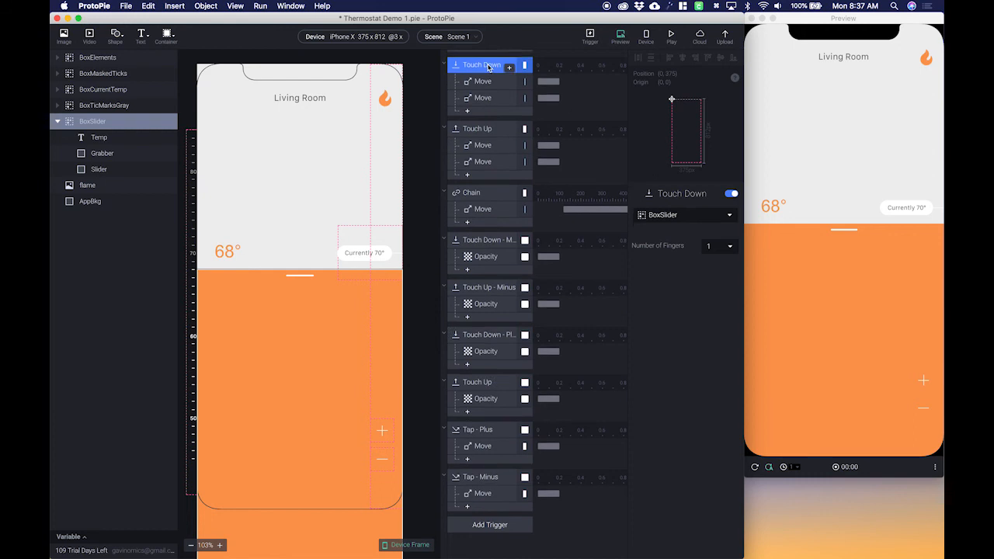
pyautogui.scroll(3, 494, 125)
pyautogui.doubleClick(491, 152)
pyautogui.write('- Slider')
pyautogui.press('Return')
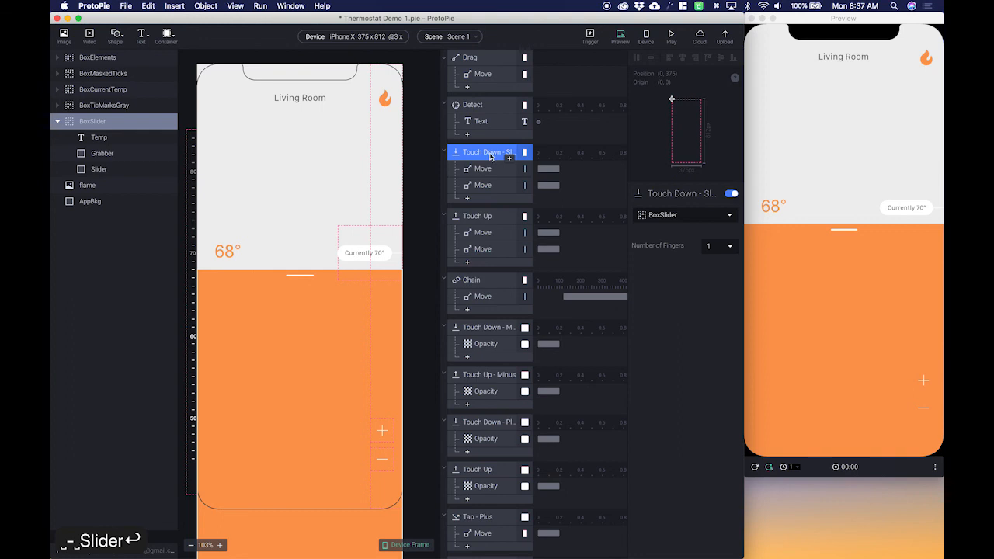
# Rename the BoxSlider layer's Touch Up trigger as "Touch Up - Slider".
pyautogui.doubleClick(485, 218)
pyautogui.press('BackSpace')
pyautogui.write('- Slider')
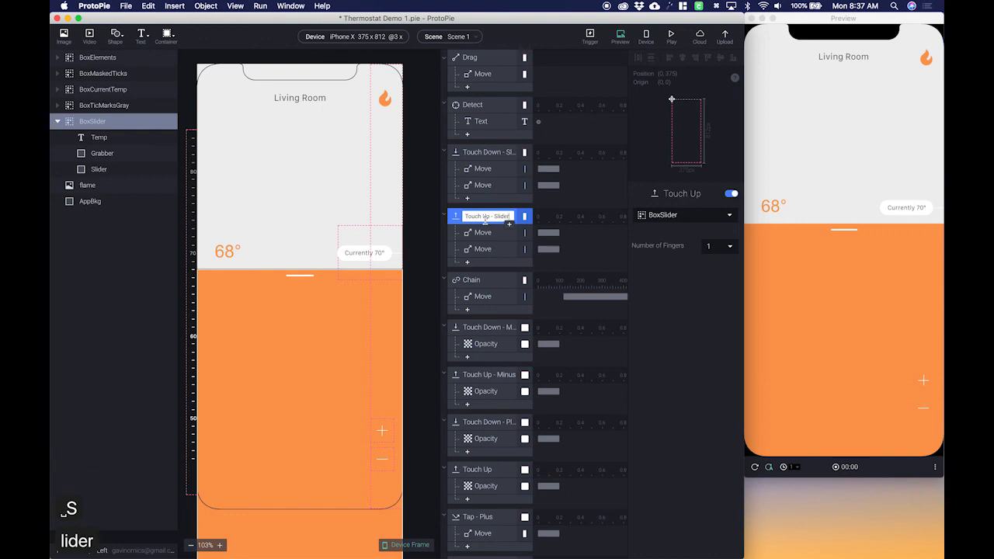
pyautogui.press('Return')
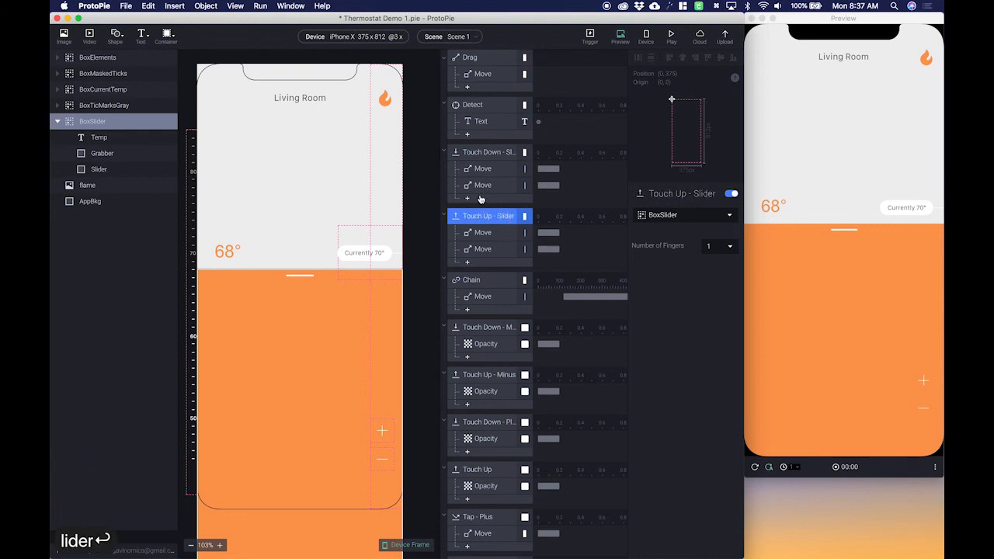
# Add an Opacity response to the Touch Down - Slider trigger that takes the BoxElements container to opacity 0.
pyautogui.click(492, 153)
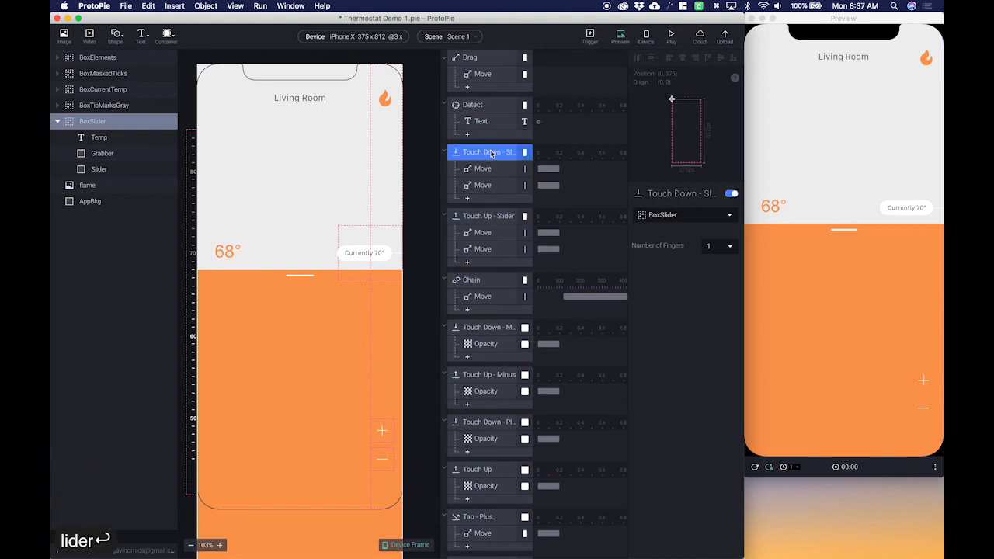
pyautogui.click(469, 199)
pyautogui.click(489, 270)
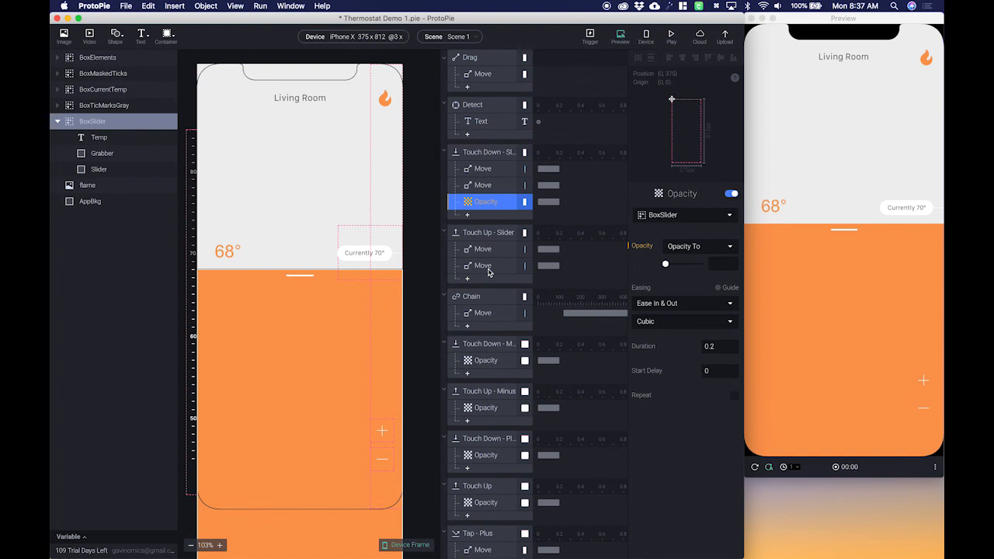
pyautogui.click(723, 262)
pyautogui.write('0')
pyautogui.press('Tab')
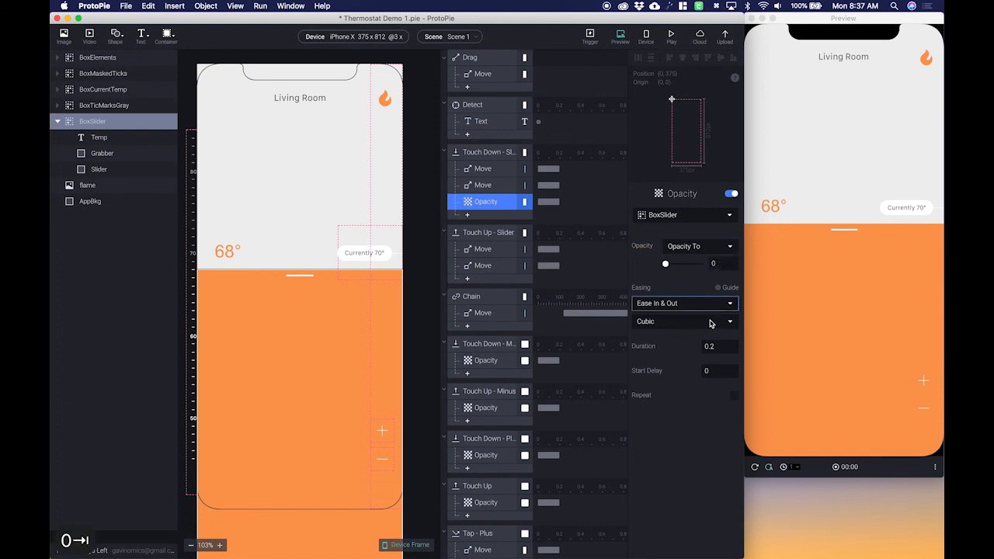
pyautogui.click(684, 215)
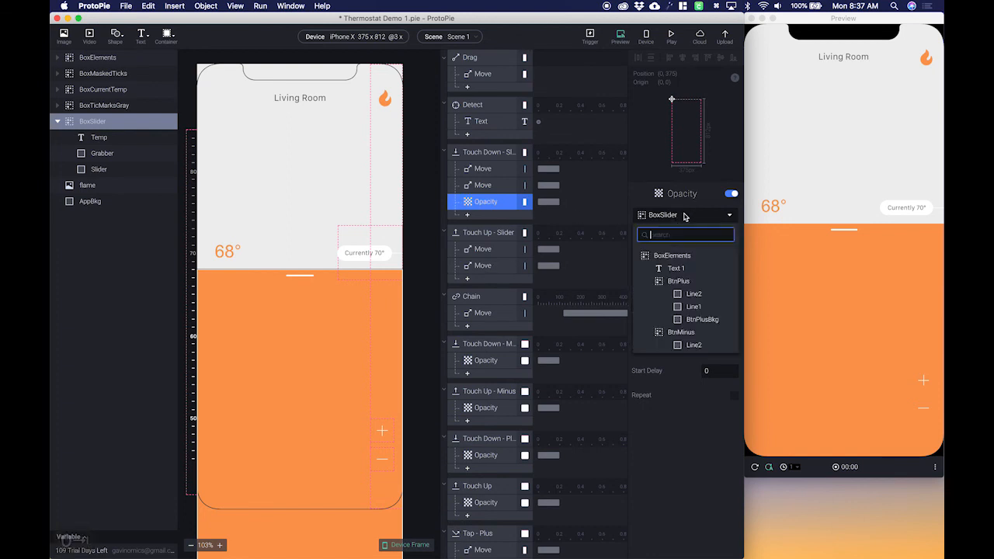
pyautogui.click(672, 255)
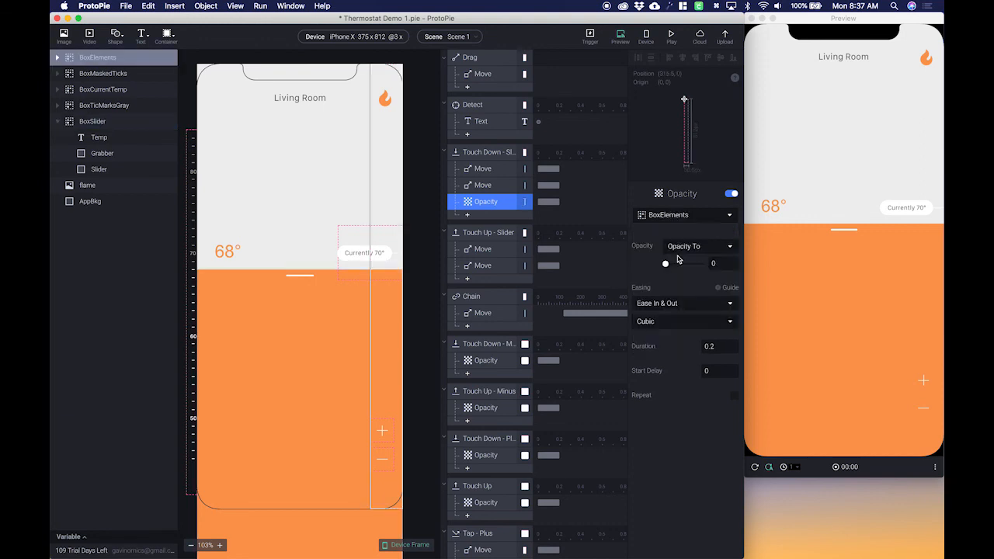
# Add an Opacity response to Touch Up - Slider that returns BoxElements to 100, and try the slider in the preview.
pyautogui.click(468, 281)
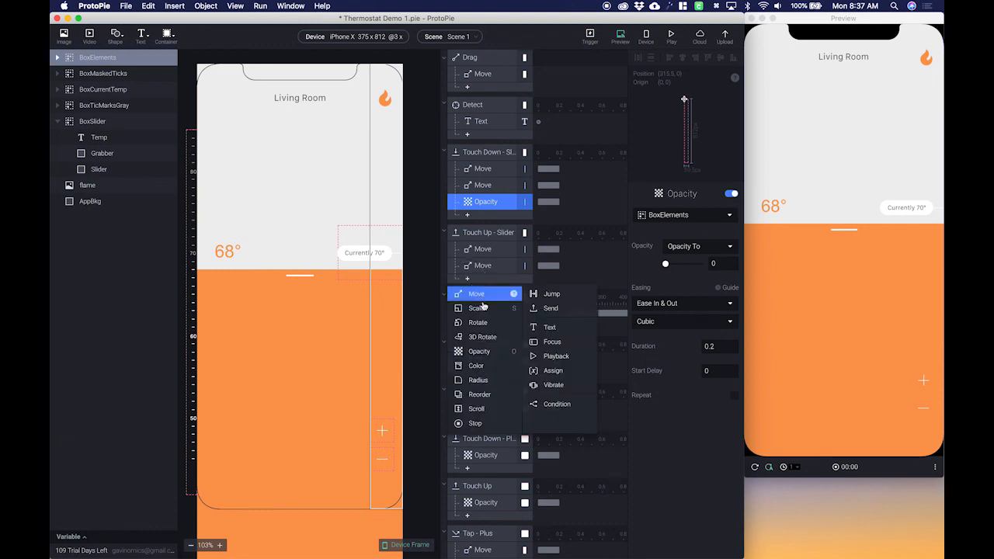
pyautogui.click(495, 350)
pyautogui.click(723, 264)
pyautogui.write('100')
pyautogui.press('Tab')
pyautogui.press('Tab')
pyautogui.click(787, 397)
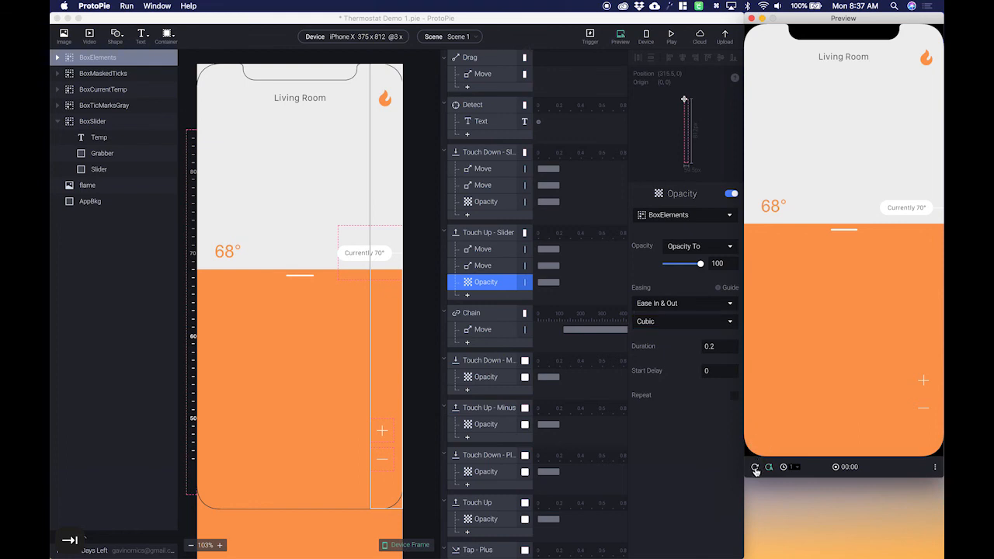
pyautogui.moveTo(860, 262); pyautogui.dragTo(843, 195)
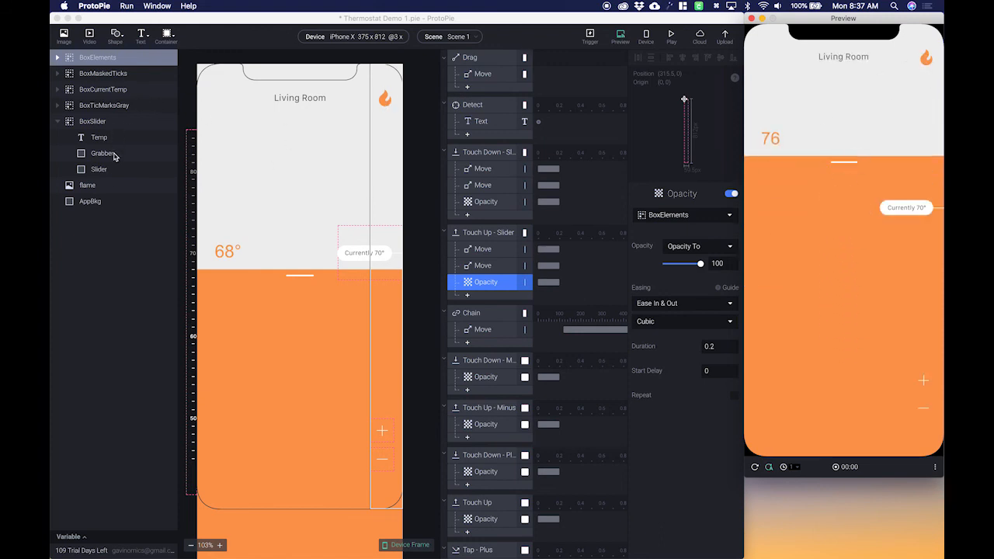
# Move the flame layer into the BoxElements container above Text 1 and select the container.
pyautogui.click(99, 186)
pyautogui.moveTo(99, 186); pyautogui.dragTo(97, 58)
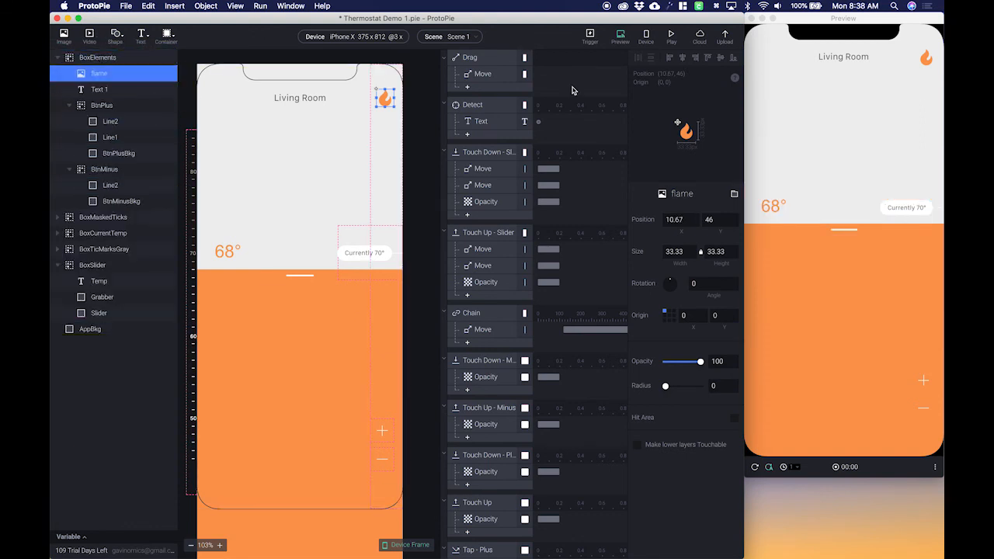
pyautogui.click(101, 59)
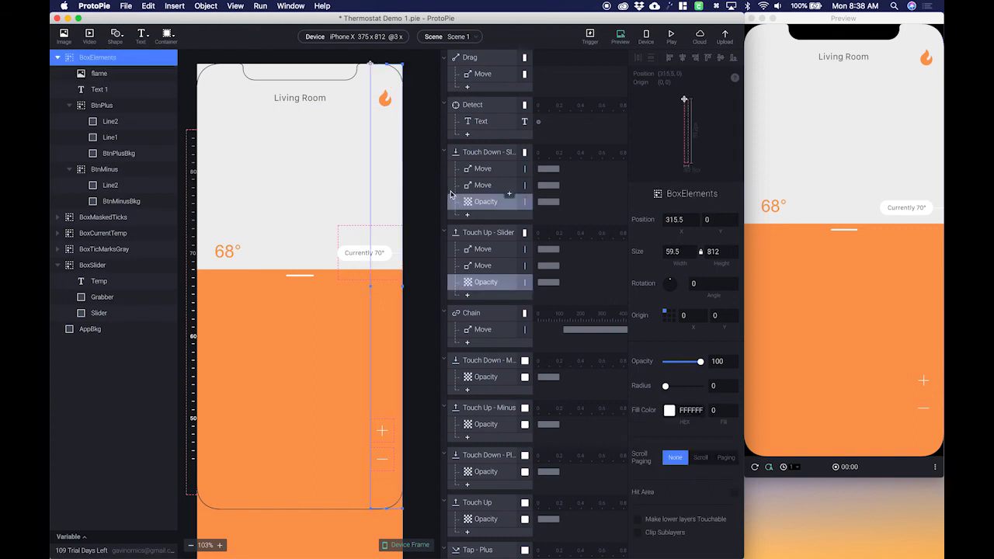
# Set the duration of the Touch Down - Slider trigger's Opacity response to 0.4.
pyautogui.click(486, 202)
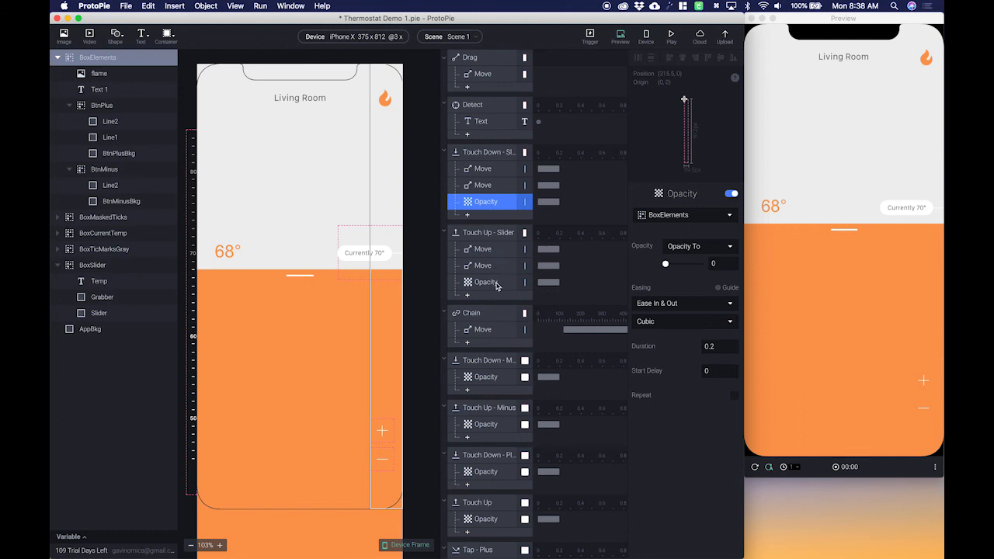
pyautogui.click(718, 348)
pyautogui.press('BackSpace')
pyautogui.press('BackSpace')
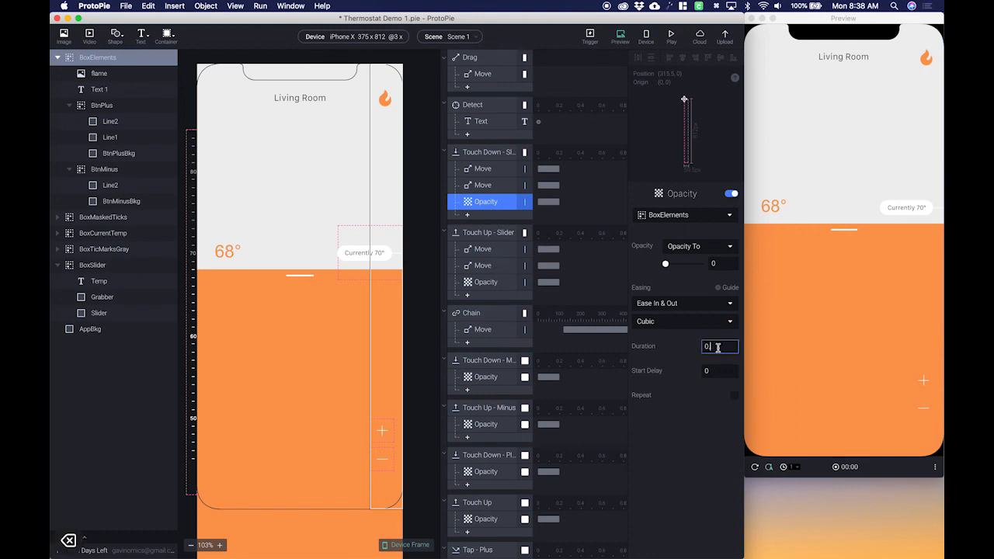
pyautogui.write('.4')
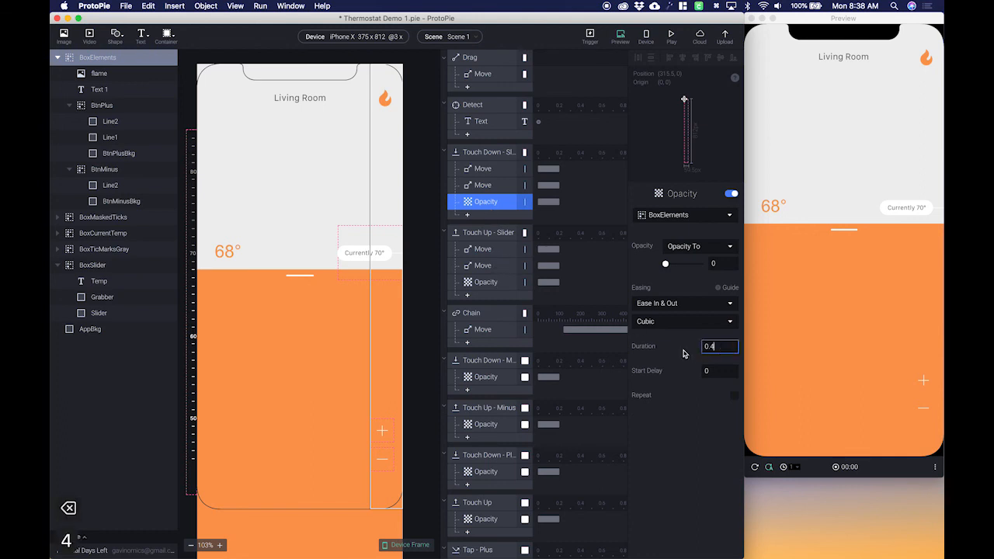
# Set the duration of the Touch Up - Slider trigger's Opacity response to 0.4 and test dragging the slider in the preview.
pyautogui.click(489, 283)
pyautogui.click(720, 348)
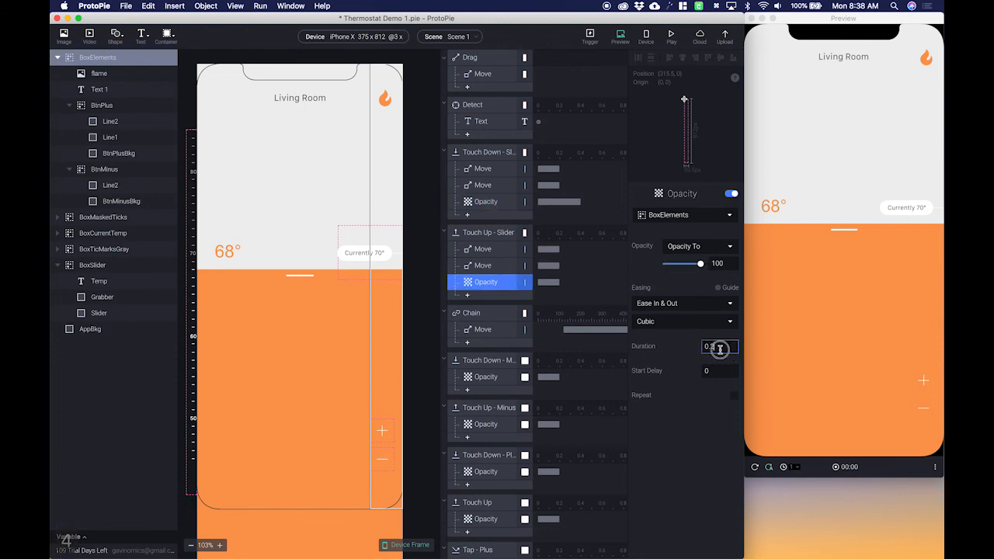
pyautogui.press('BackSpace')
pyautogui.write('4')
pyautogui.press('Tab')
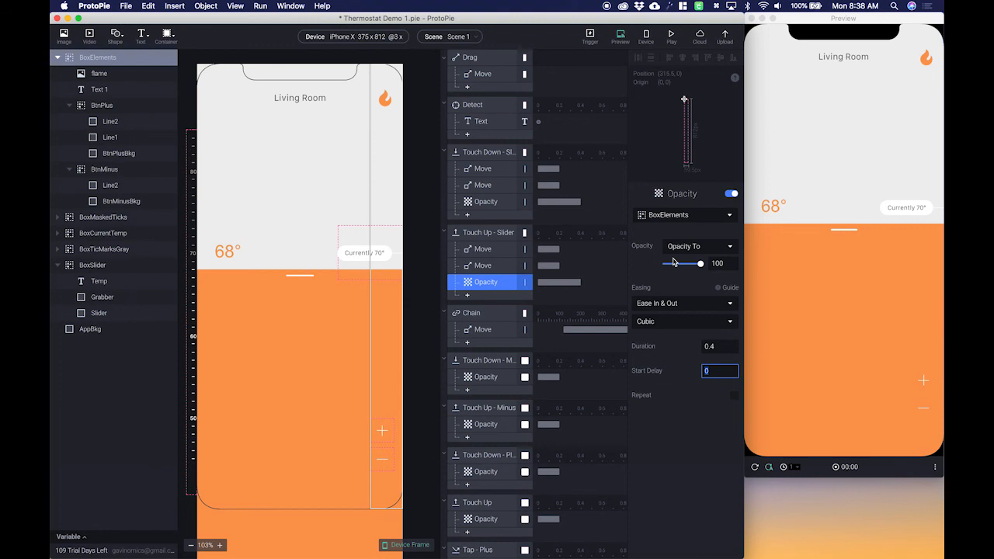
pyautogui.press('Tab')
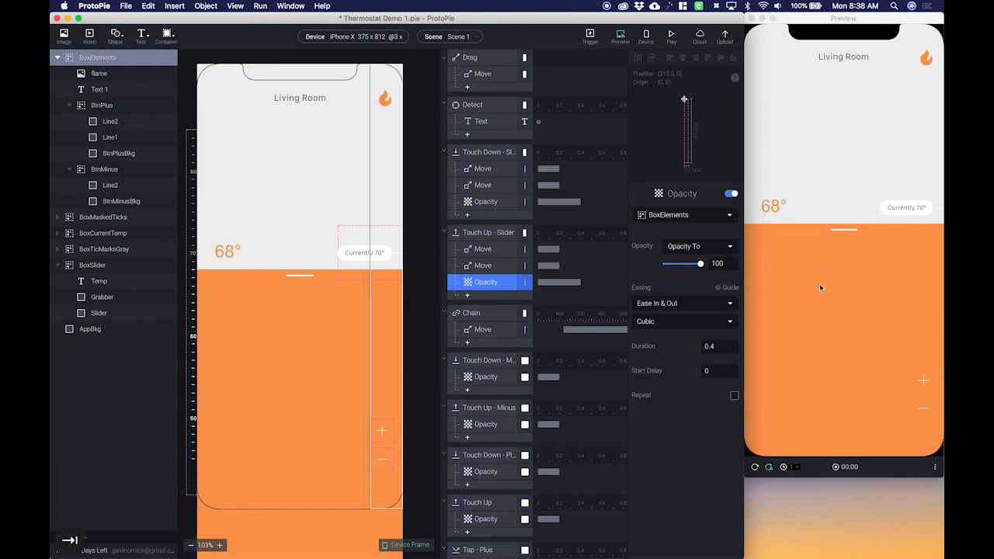
pyautogui.click(850, 252)
pyautogui.moveTo(849, 252)
pyautogui.mouseDown()
pyautogui.moveTo(844, 200)
pyautogui.moveTo(844, 290)
pyautogui.moveTo(836, 190)
pyautogui.moveTo(841, 306)
pyautogui.moveTo(842, 256)
pyautogui.mouseUp()
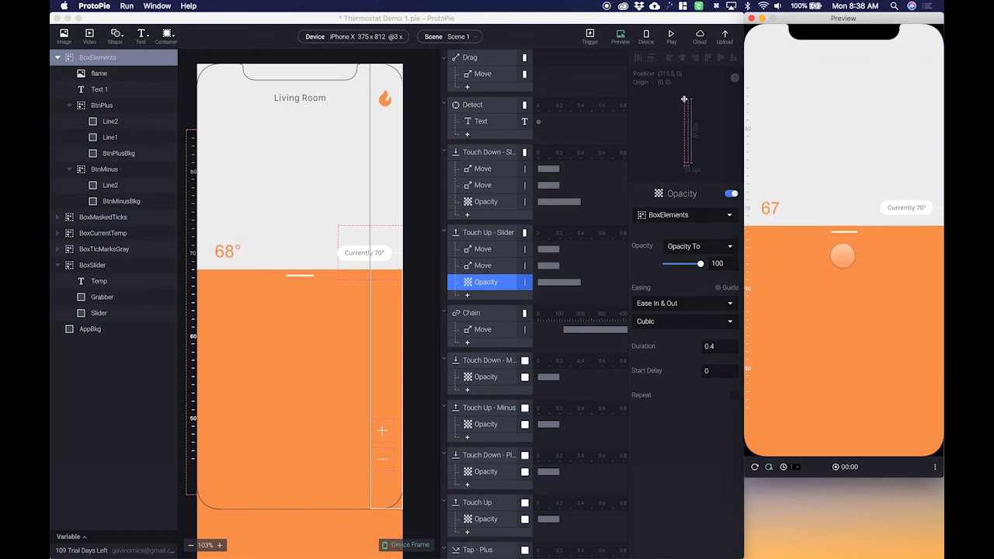